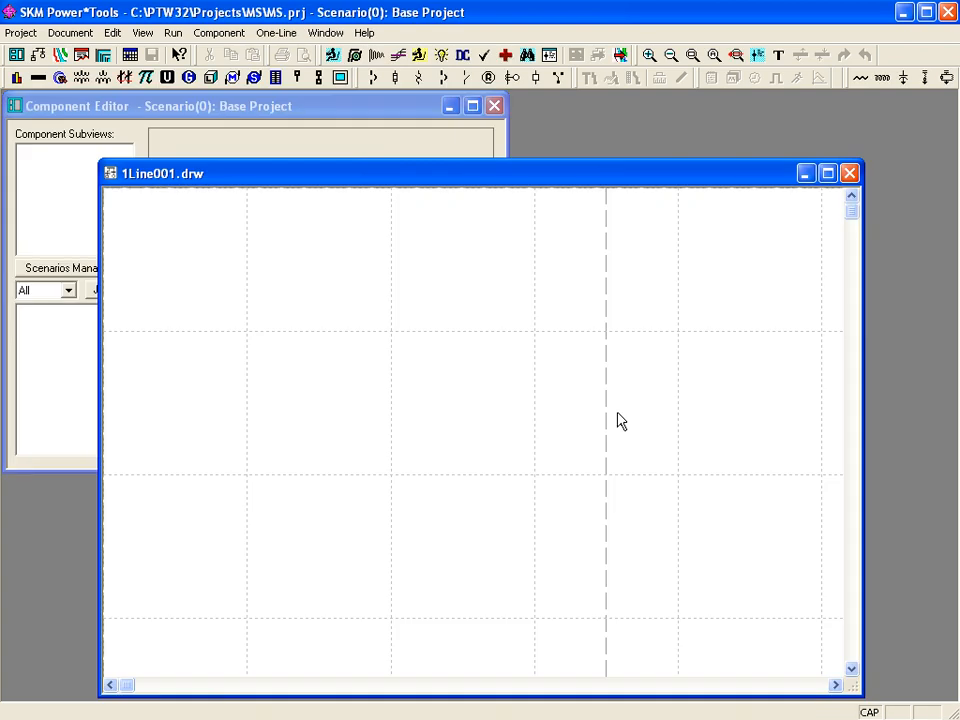
- Place three buses in a vertical column on the one-line diagram, spaced one grid line apart
left_click(38, 77)
left_click(295, 335)
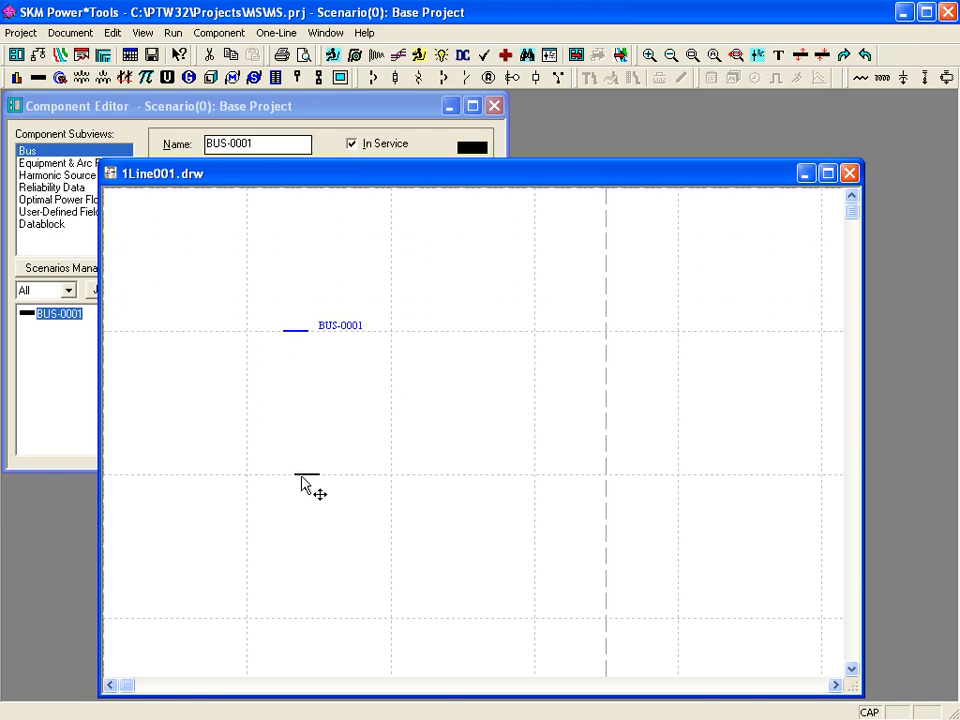
left_click(297, 478)
left_click(297, 621)
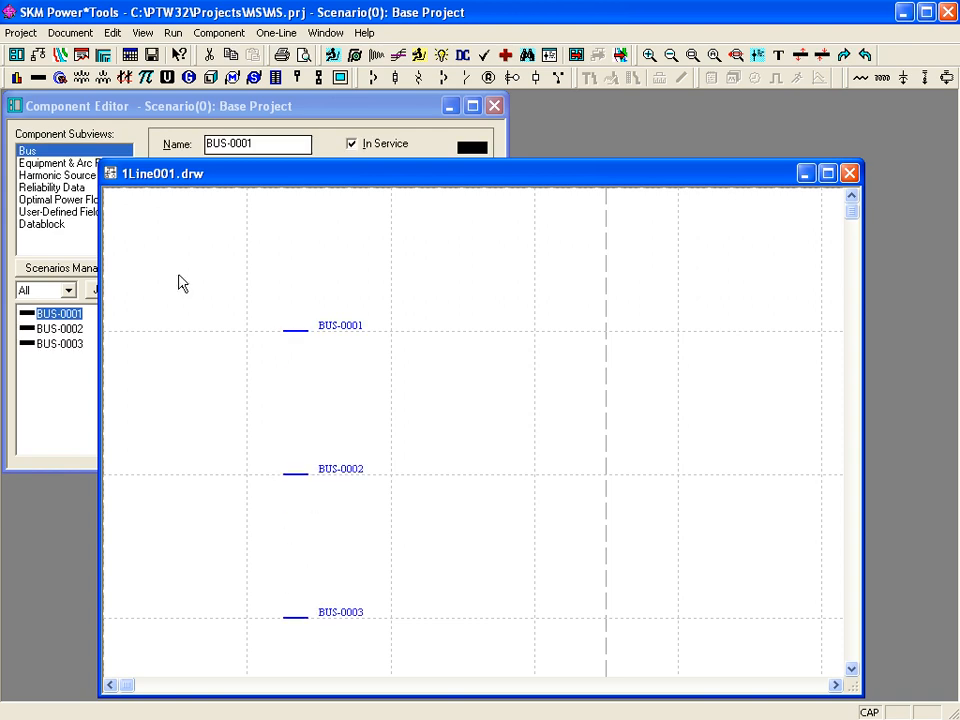
- Connect a two-winding transformer between BUS-0001 and BUS-0002, and a cable between BUS-0002 and BUS-0003
left_click(60, 55)
left_click(297, 407)
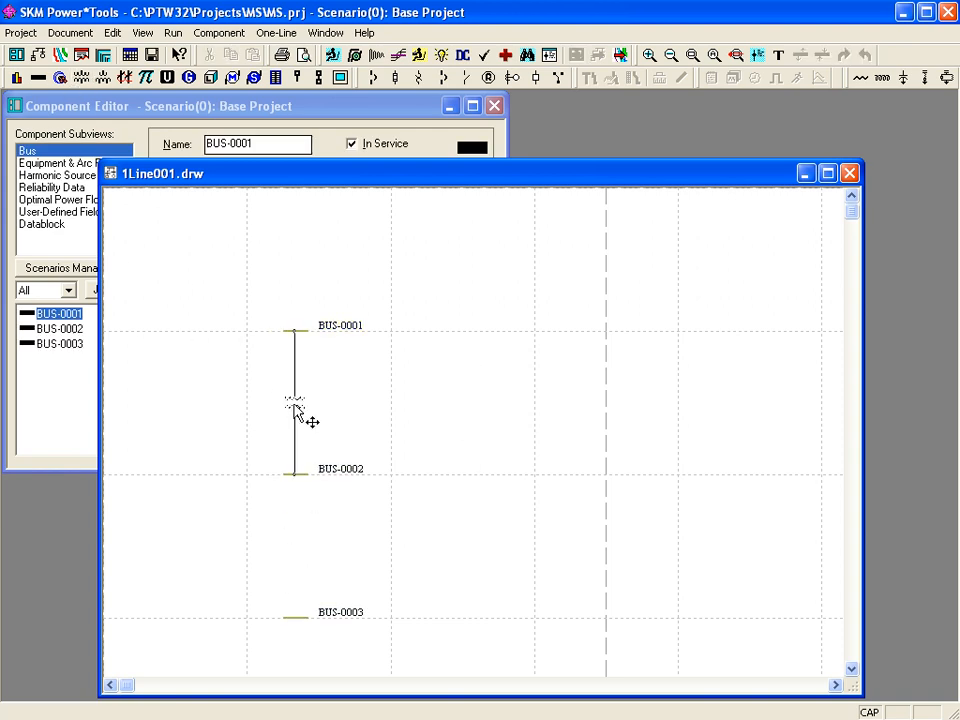
left_click(46, 55)
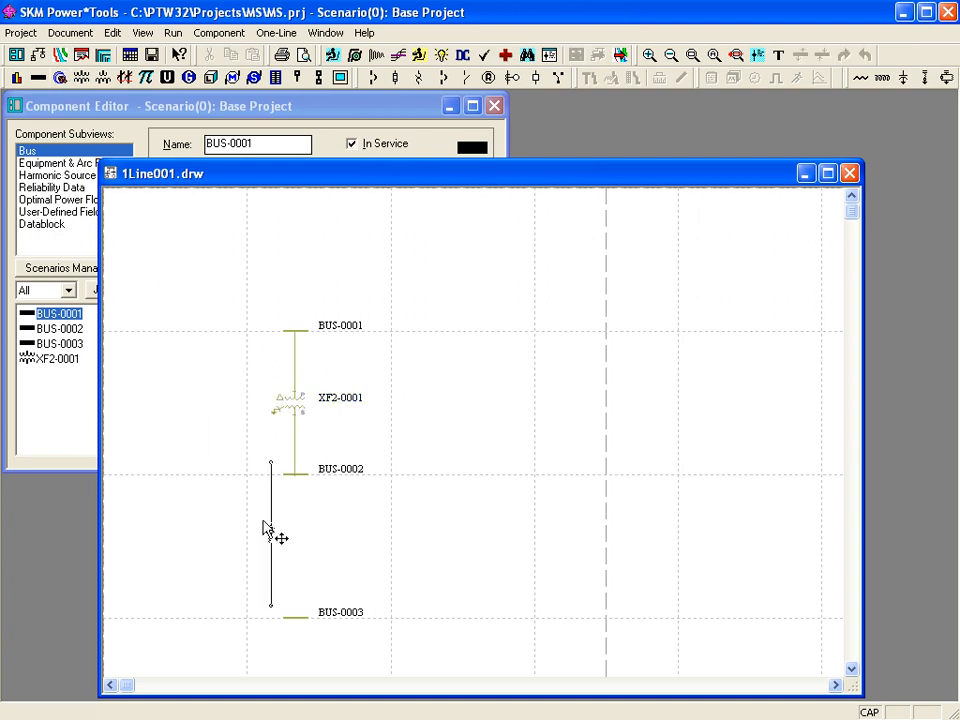
left_click(297, 553)
- Connect a utility source above BUS-0001 and attach an induction motor below BUS-0003
left_click(167, 77)
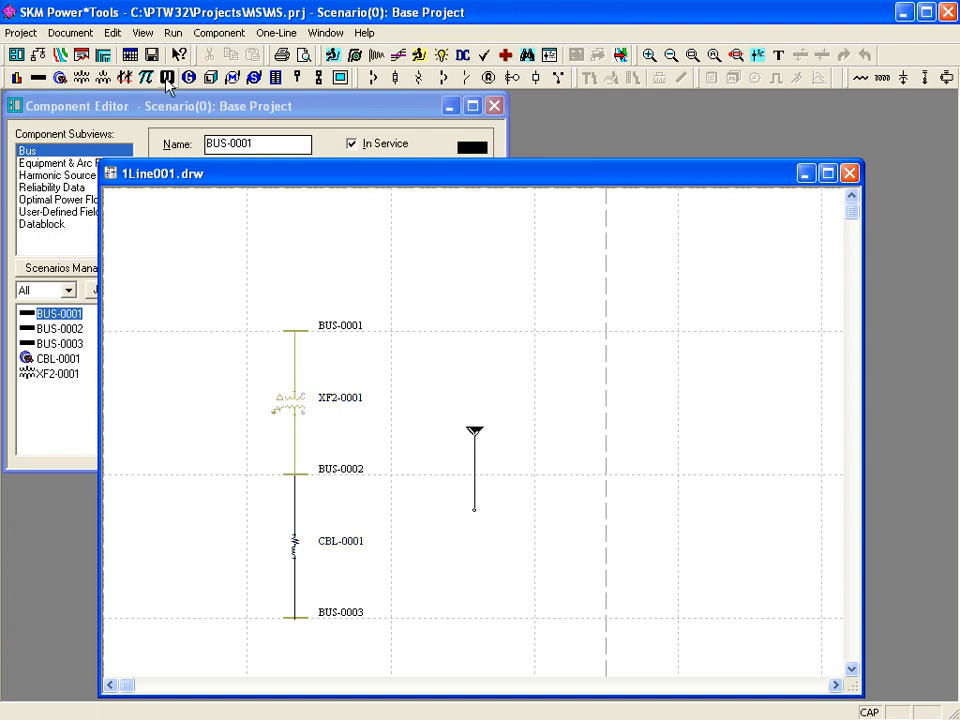
left_click(298, 268)
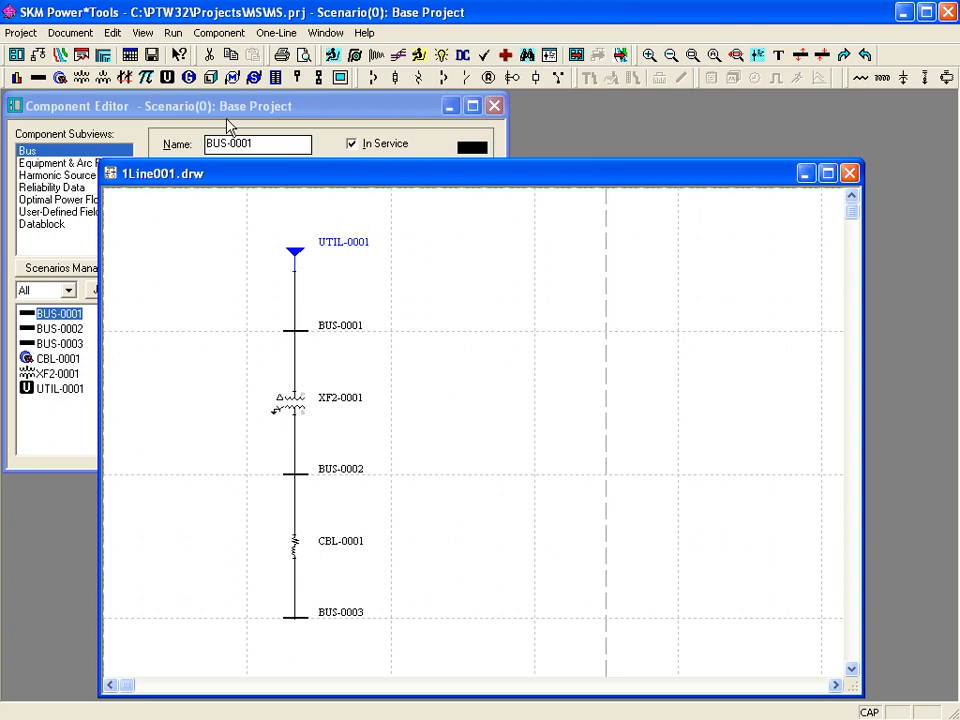
left_click(232, 77)
left_click(405, 405)
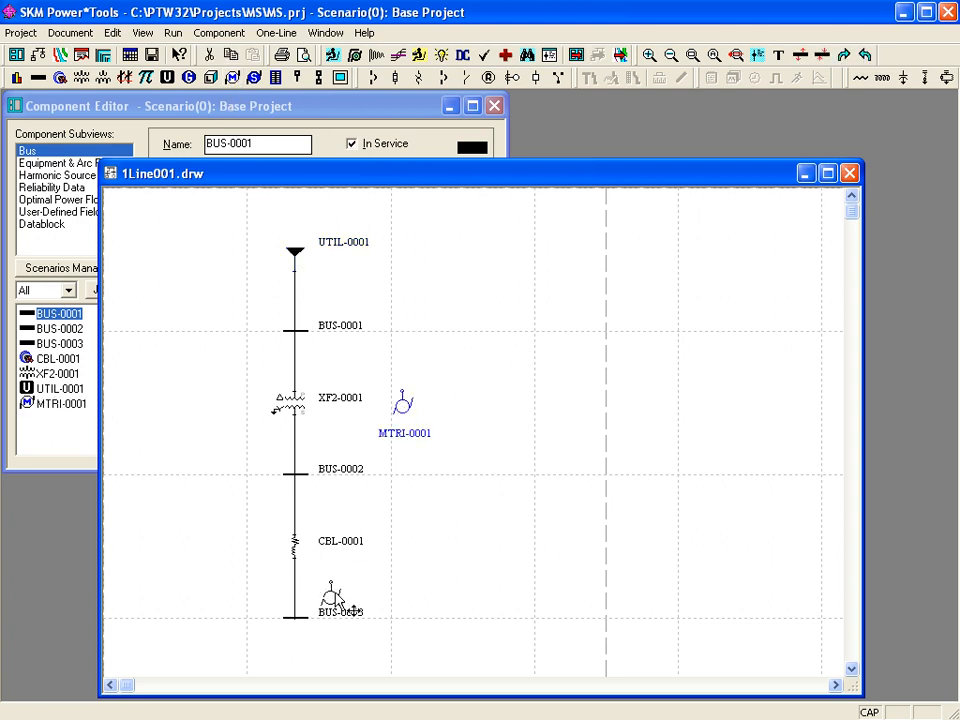
left_click_drag(289, 630, 291, 632)
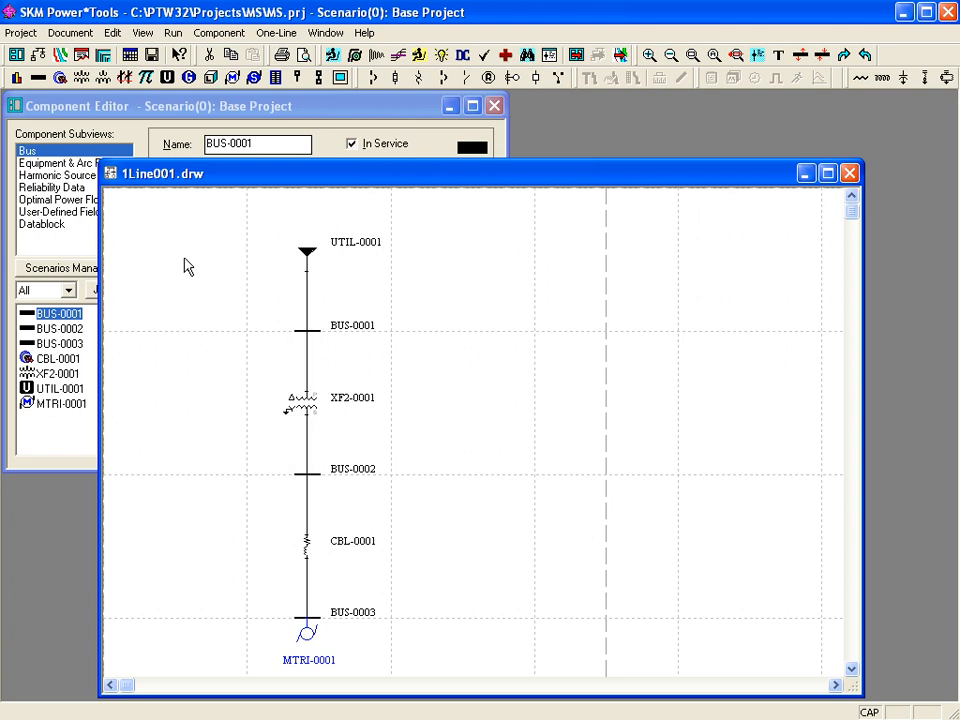
- Set the nominal system voltage to 4160 V for BUS-0001 and 480 V for BUS-0002 in the Component Editor
left_click_drag(227, 178, 320, 112)
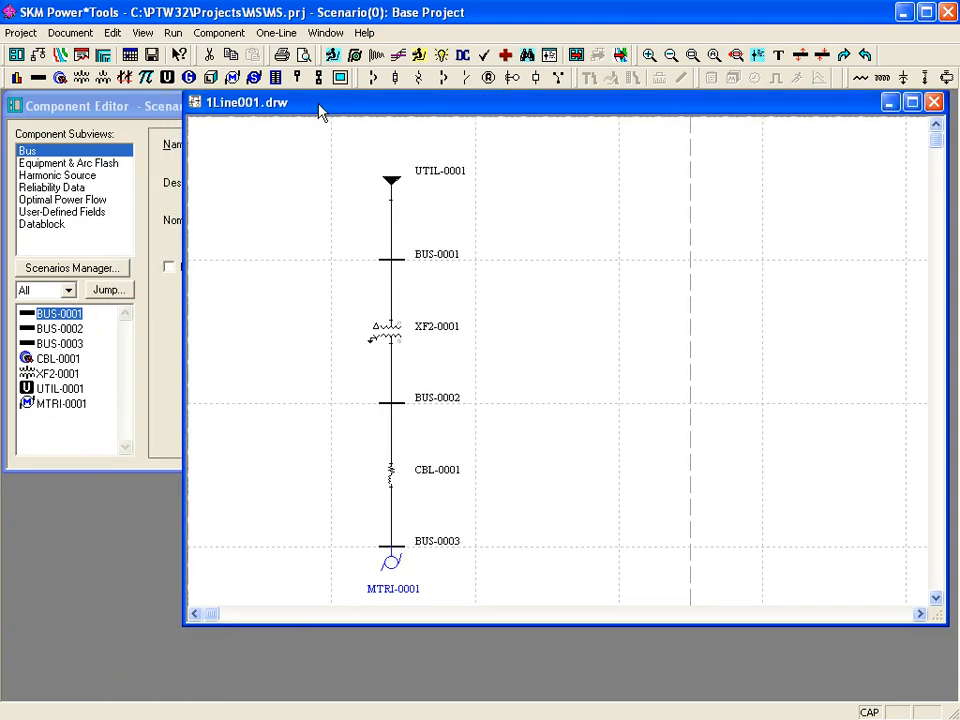
left_click(160, 112)
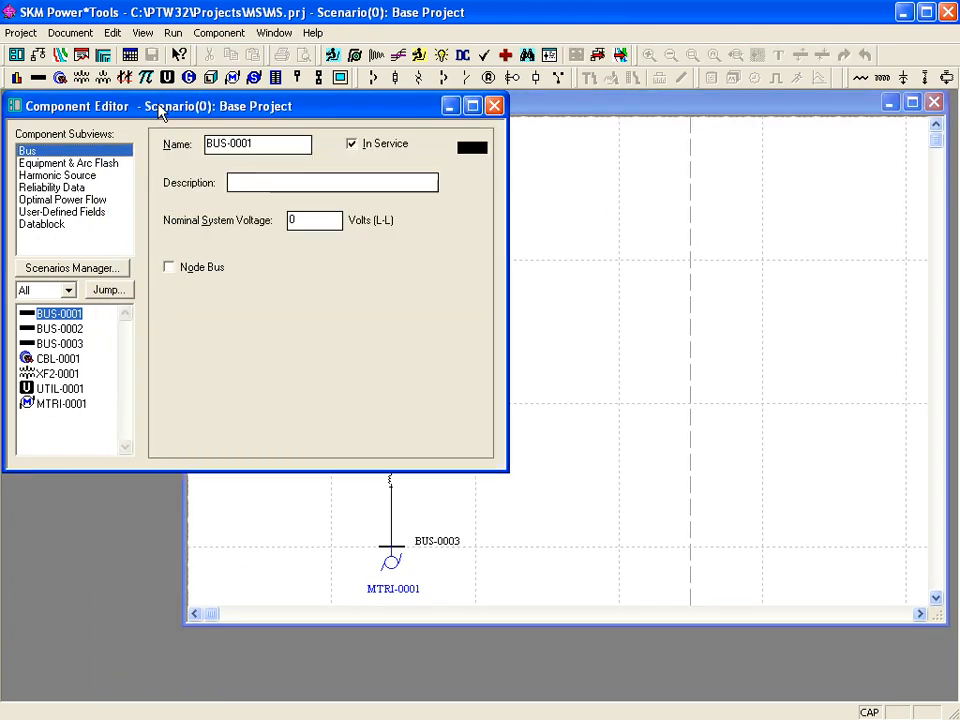
double_click(319, 221)
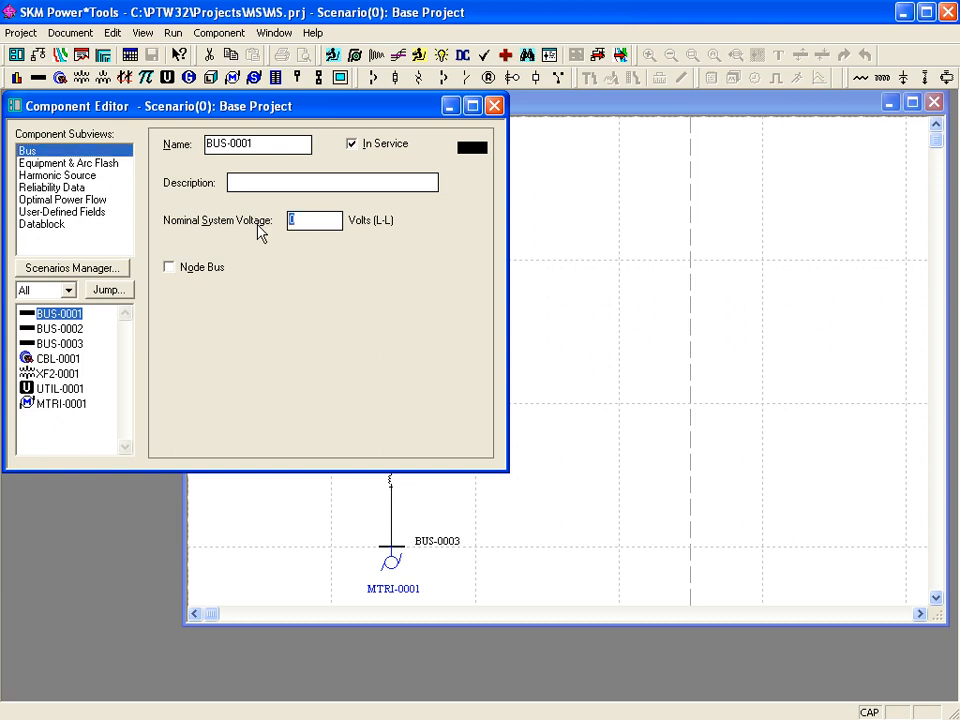
type("4160")
left_click(60, 328)
double_click(304, 219)
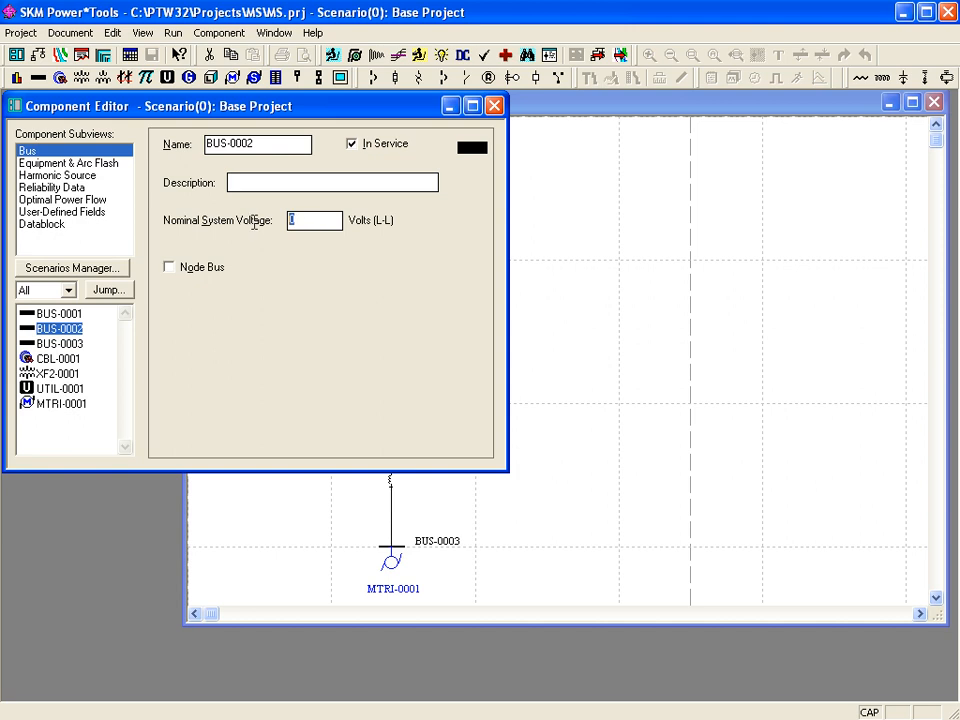
type("480")
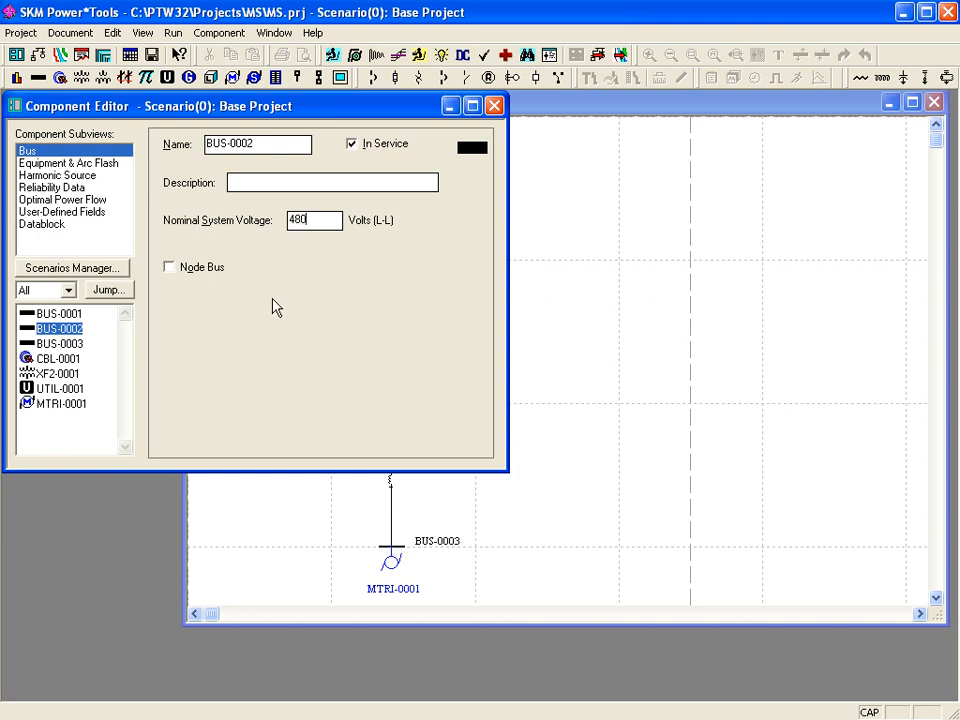
- Assign the low-voltage copper IEEE 141 NEC Table 310-16 cable (3-1/C+G, magnetic conduit, THHN) from the library to CBL-0001
left_click(60, 359)
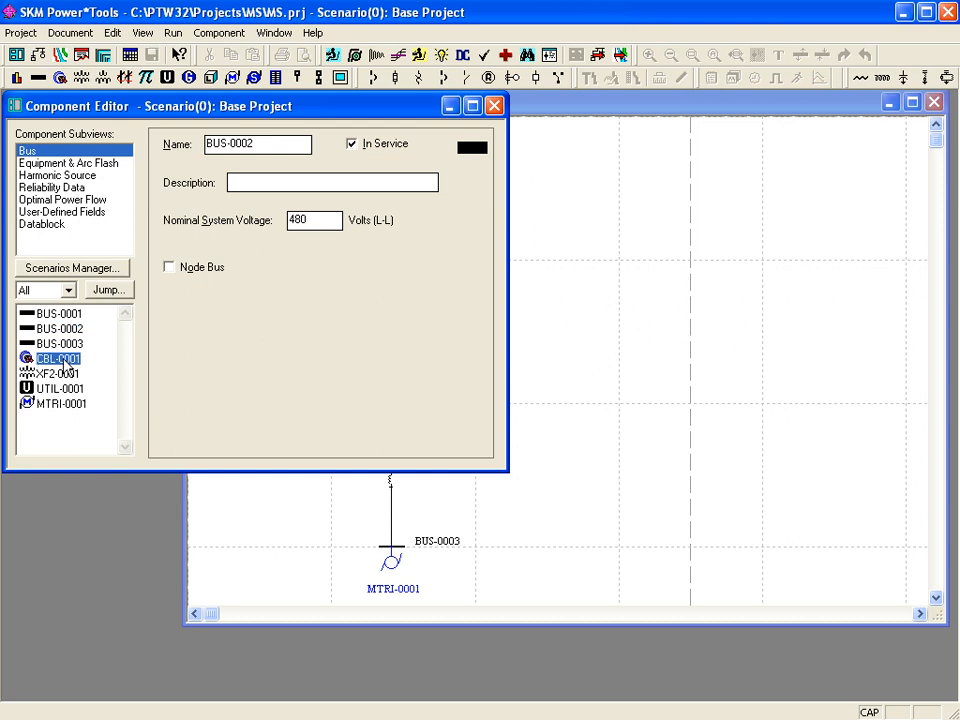
left_click(182, 174)
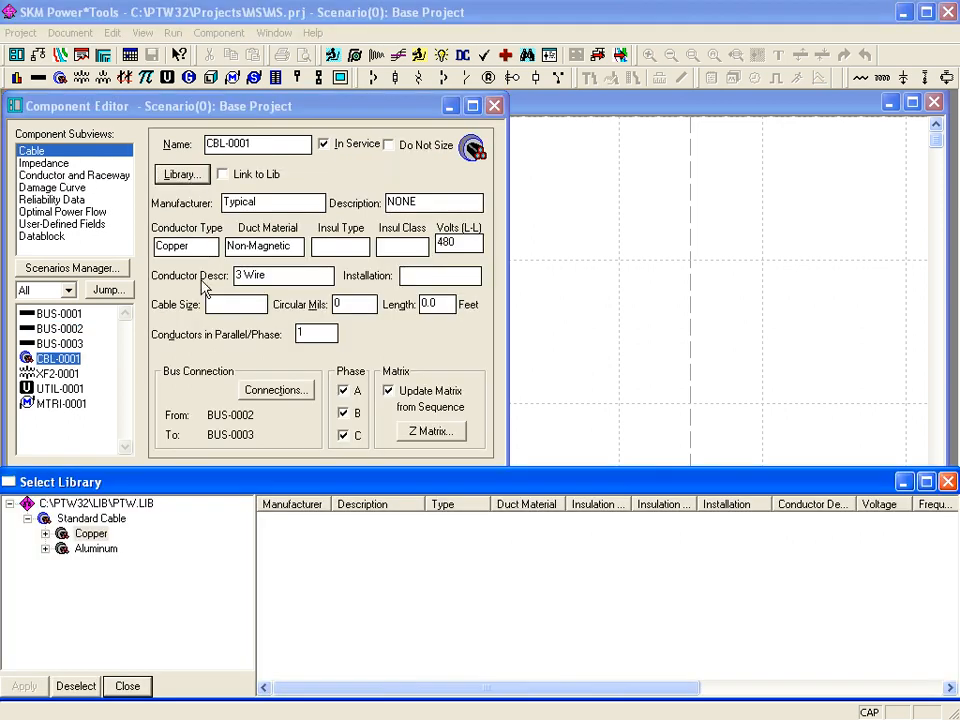
double_click(89, 534)
left_click(90, 548)
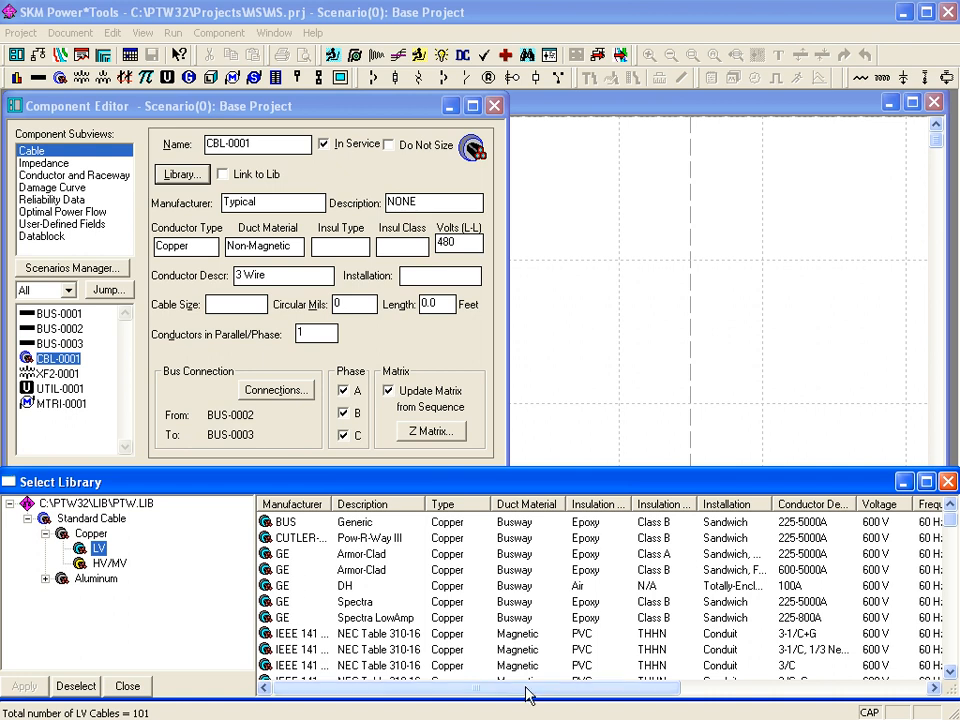
left_click(278, 638)
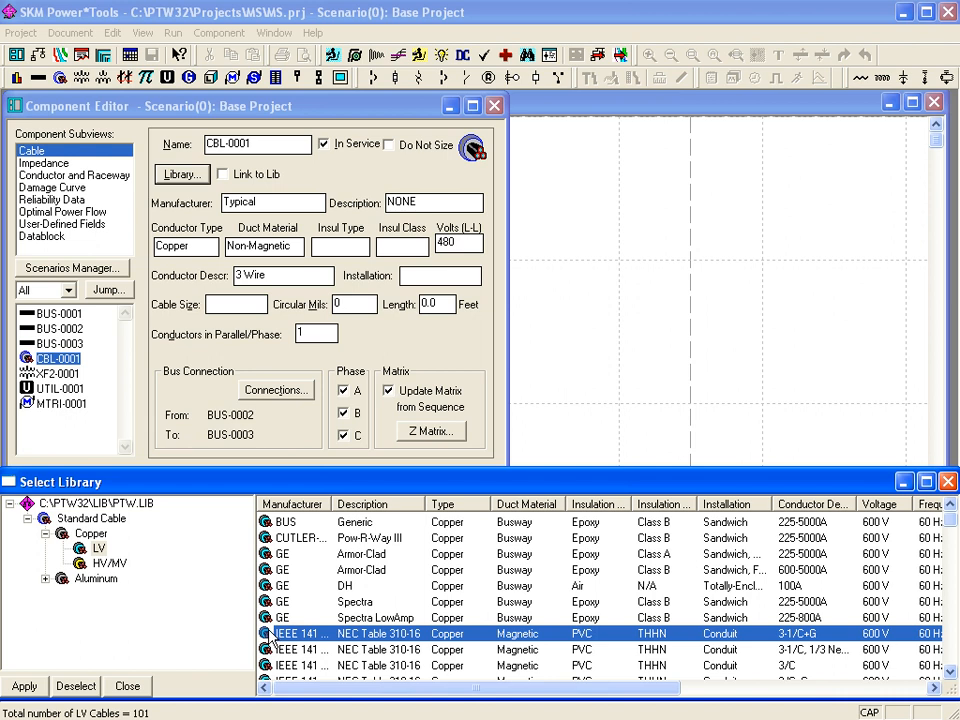
left_click(30, 686)
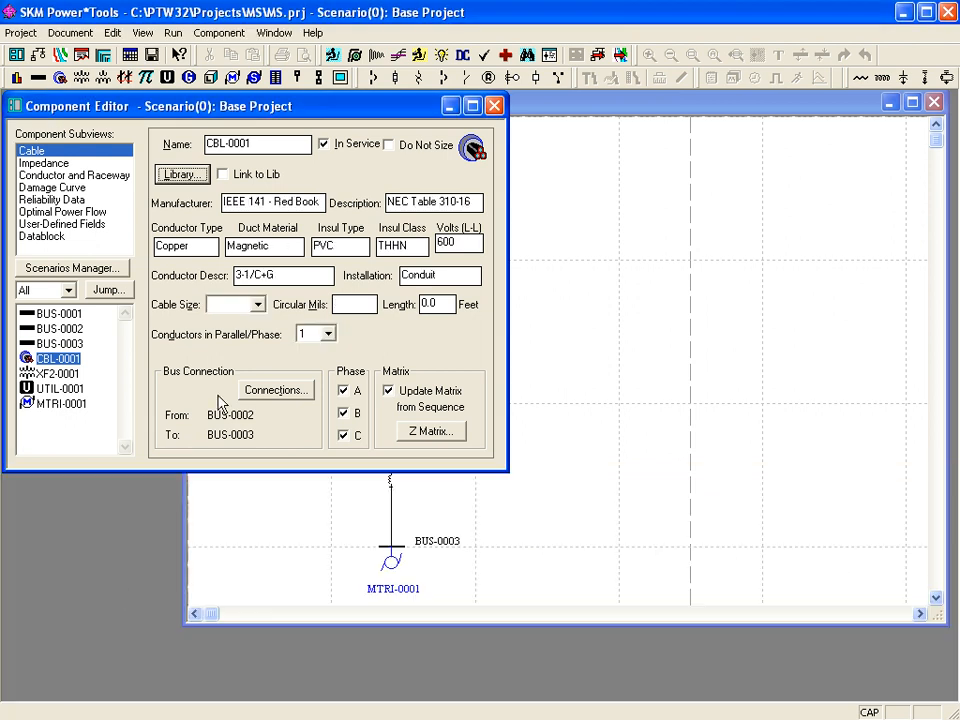
- Set CBL-0001 to cable size 2, length 100 feet and 2 conductors in parallel per phase
left_click(257, 304)
left_click(244, 383)
key("Tab")
type("1")
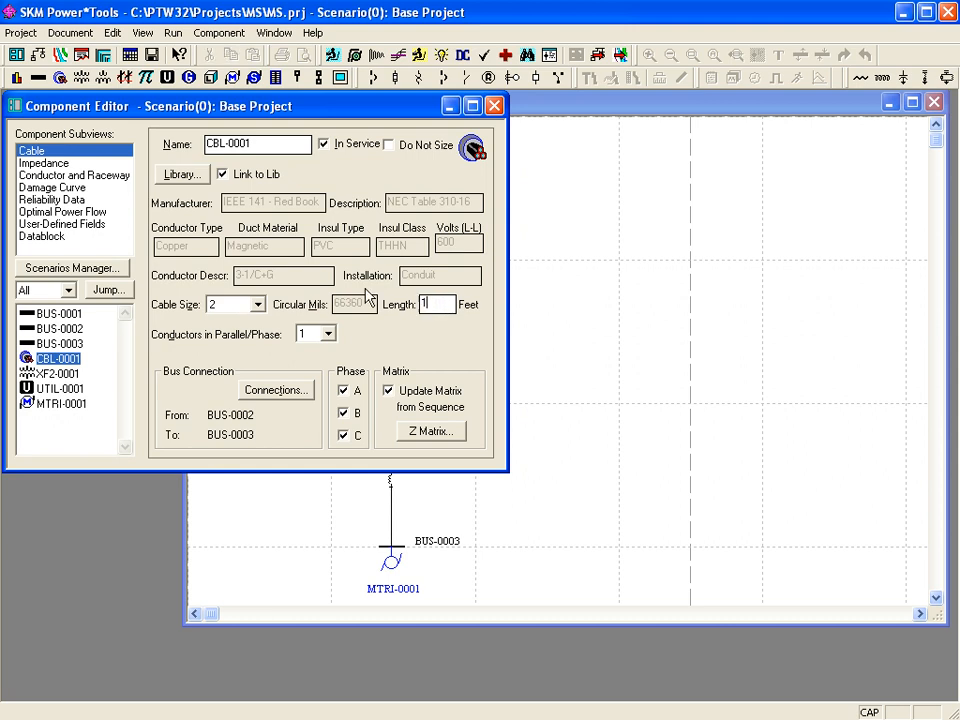
type("00")
left_click(327, 334)
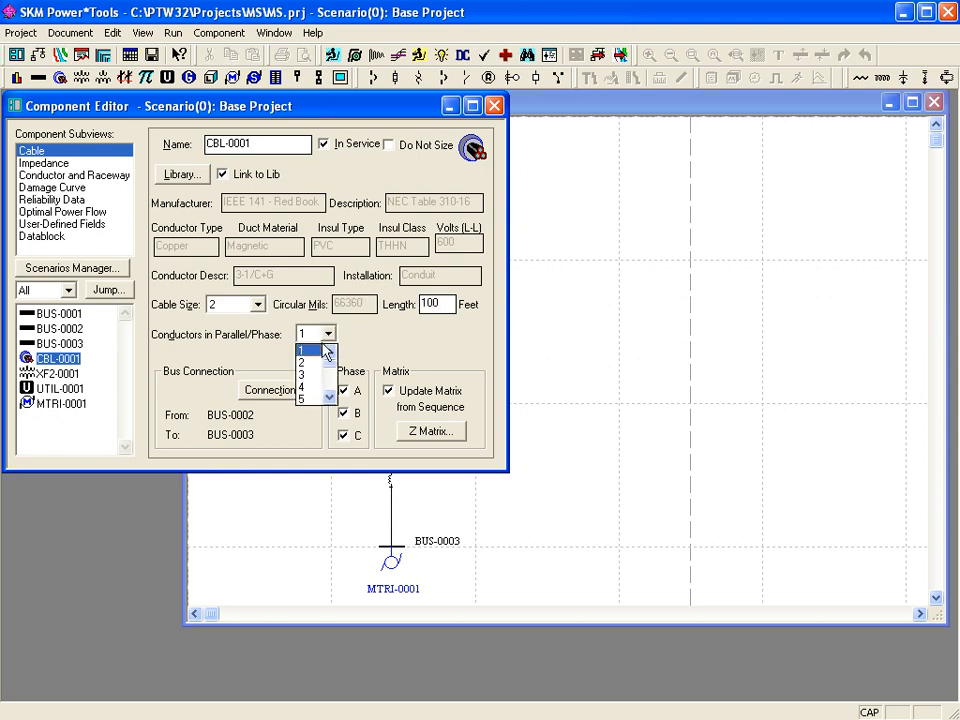
left_click(312, 362)
- Assign the Dry Type library transformer to XF2-0001 and set its nominal rating to 1000 kVA
left_click(57, 373)
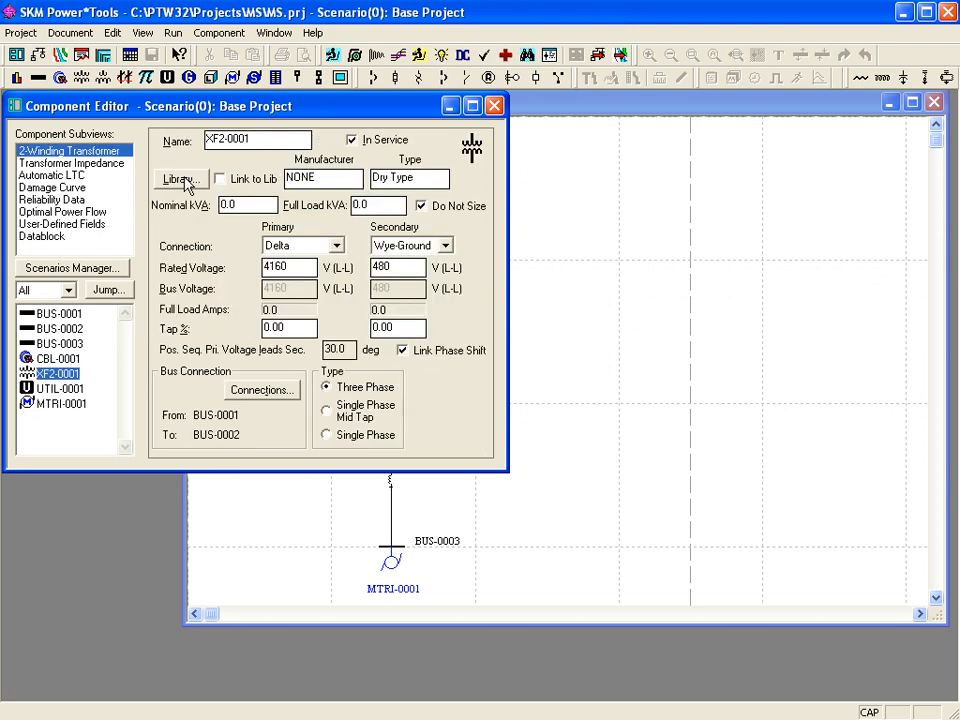
left_click(180, 180)
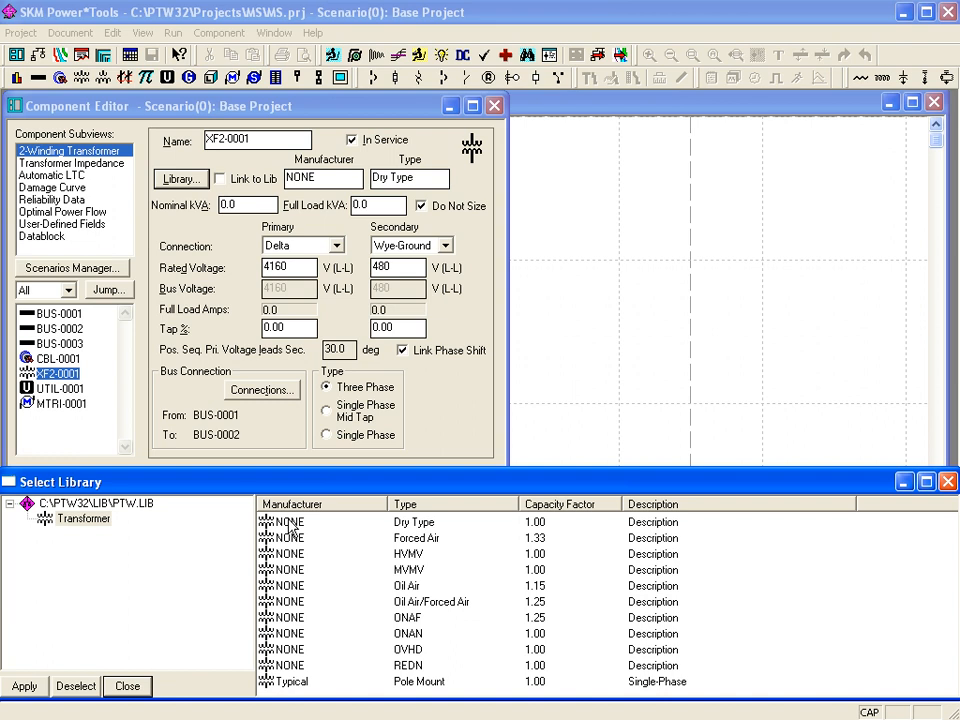
double_click(288, 524)
left_click(268, 205)
scroll(250, 260, "down", 2)
left_click(240, 295)
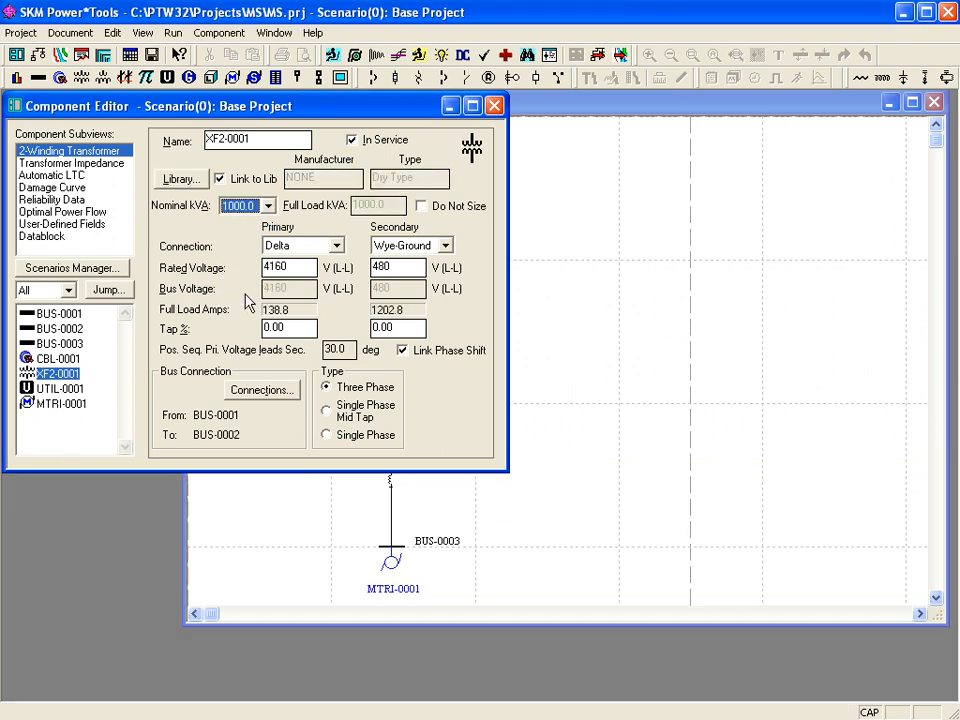
- Set UTIL-0001's fault contribution to 300 MVA three phase and 100 MVA line to ground
left_click(60, 389)
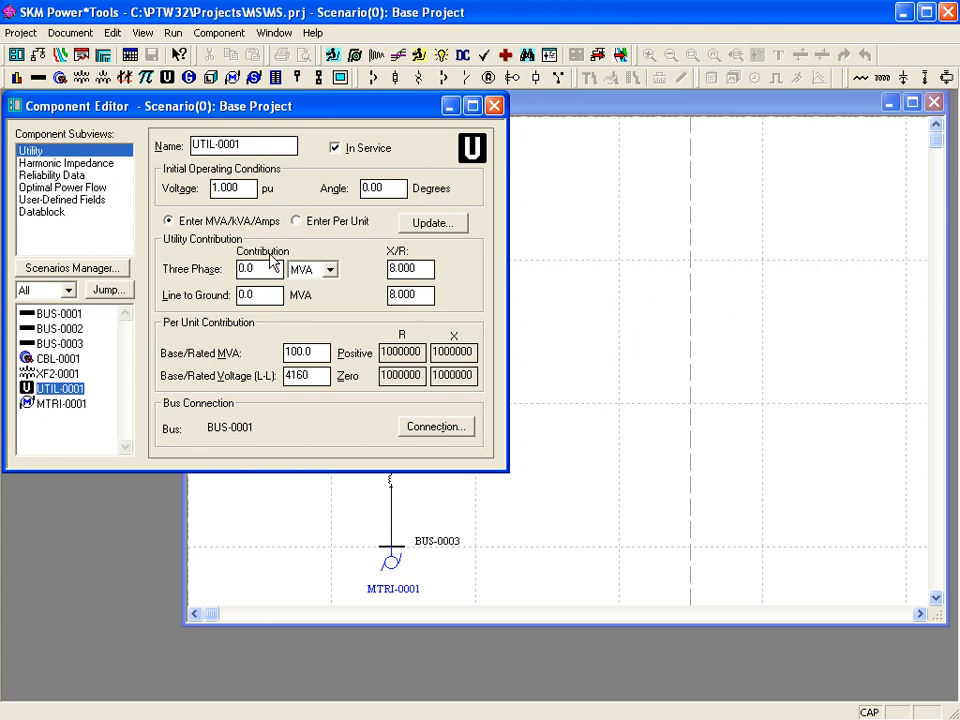
left_click_drag(268, 270, 200, 258)
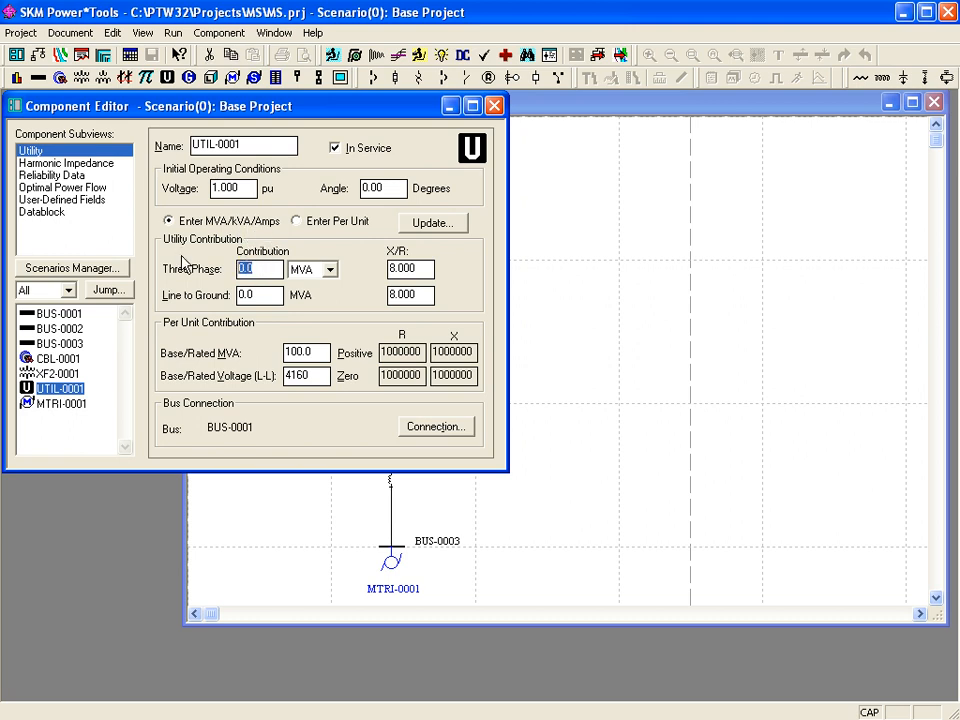
type("300")
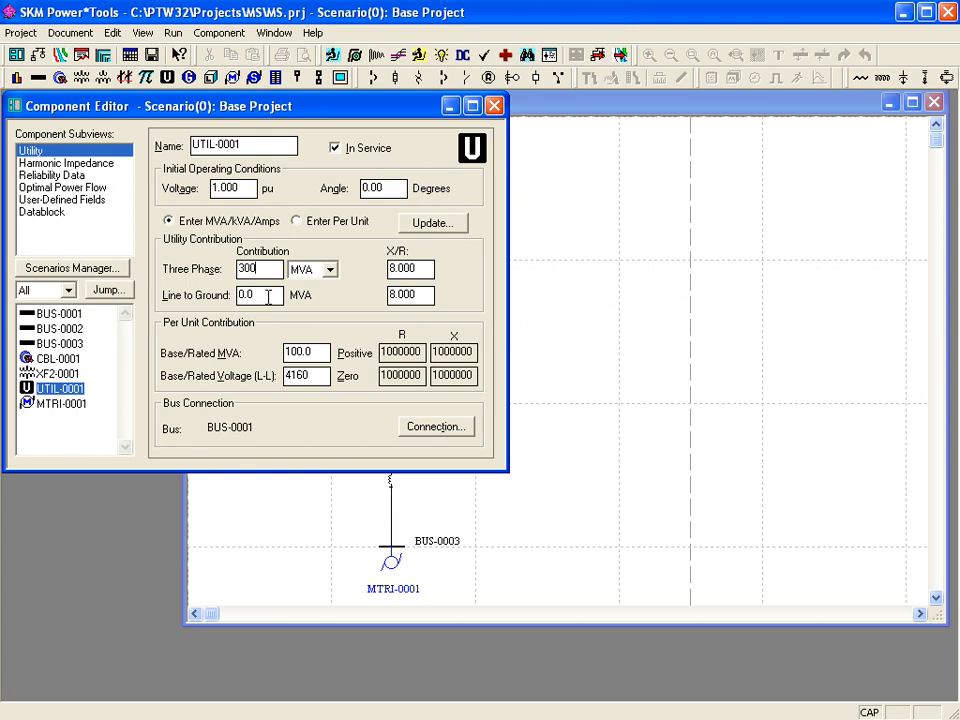
left_click_drag(268, 297, 170, 292)
type("100")
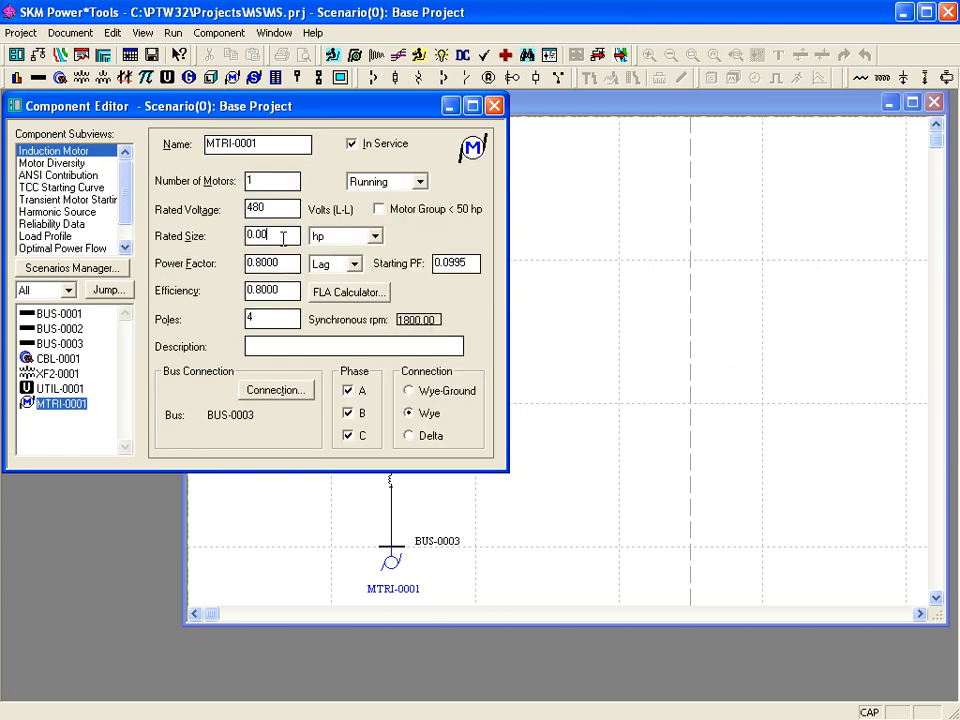
- Set motor MTRI-0001's rated size to 100 hp and its starting power factor to 0.2
left_click_drag(283, 238, 217, 238)
type("100")
left_click_drag(475, 266, 443, 268)
type(".2")
- Check the Xd'' value in the motor's ANSI contribution data and save the project
left_click(62, 176)
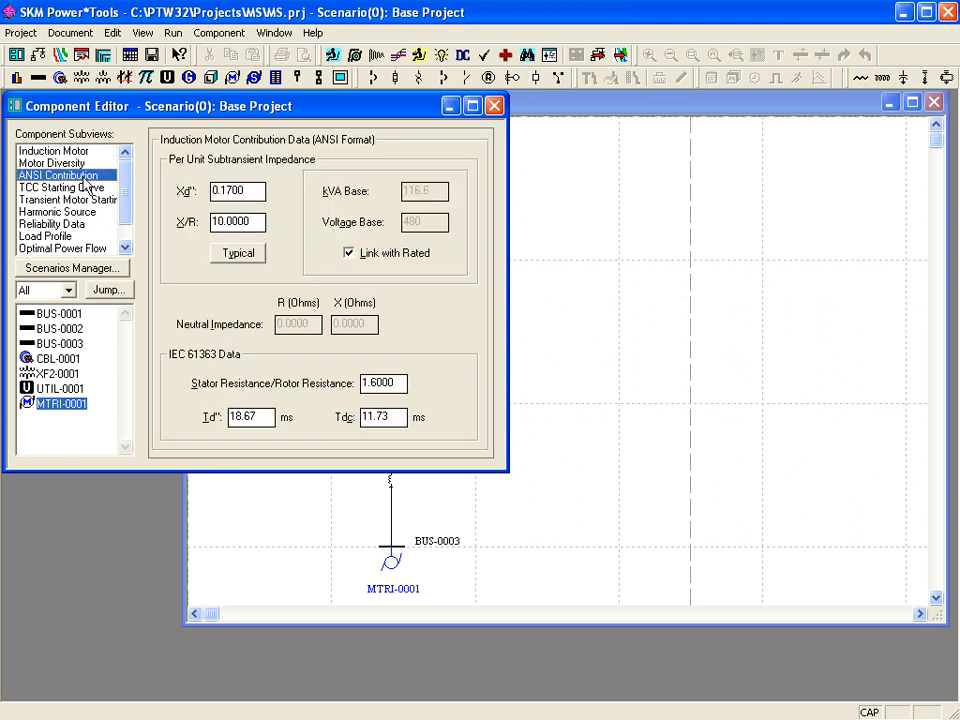
left_click_drag(256, 192, 211, 195)
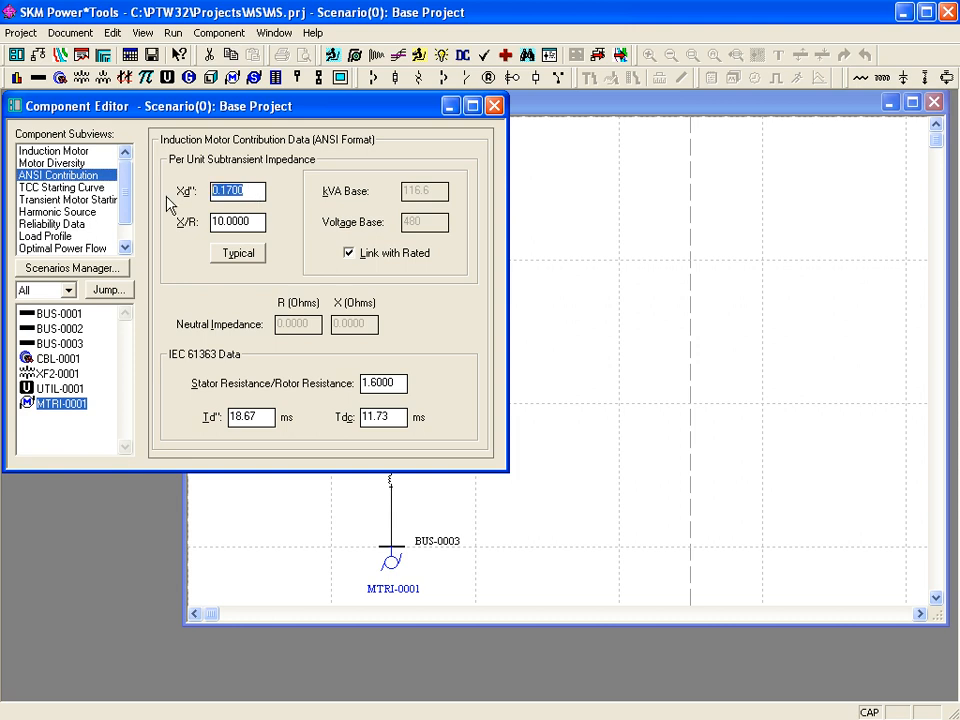
key("ctrl+s")
- Run the balanced system load flow study from the one-line diagram and dismiss the study messages
left_click(550, 305)
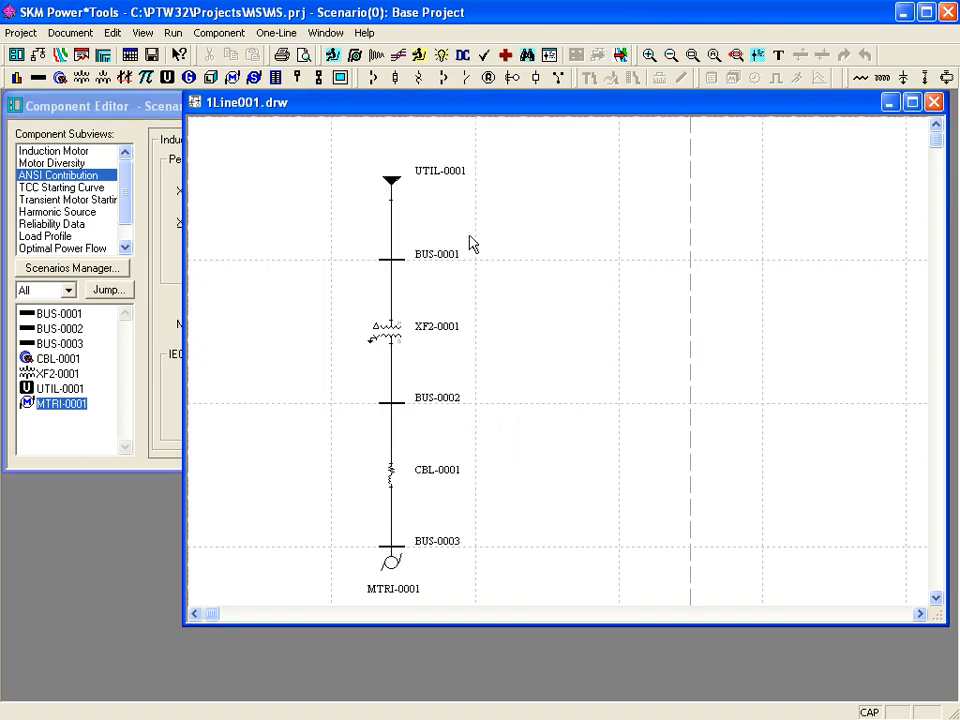
left_click(175, 35)
left_click(200, 51)
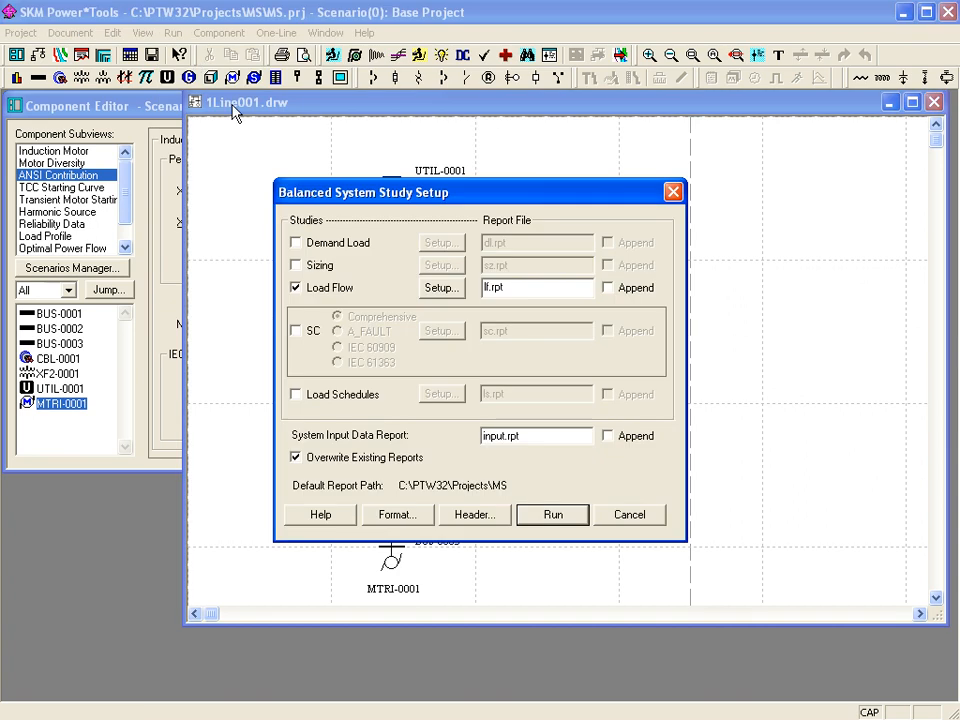
left_click(551, 514)
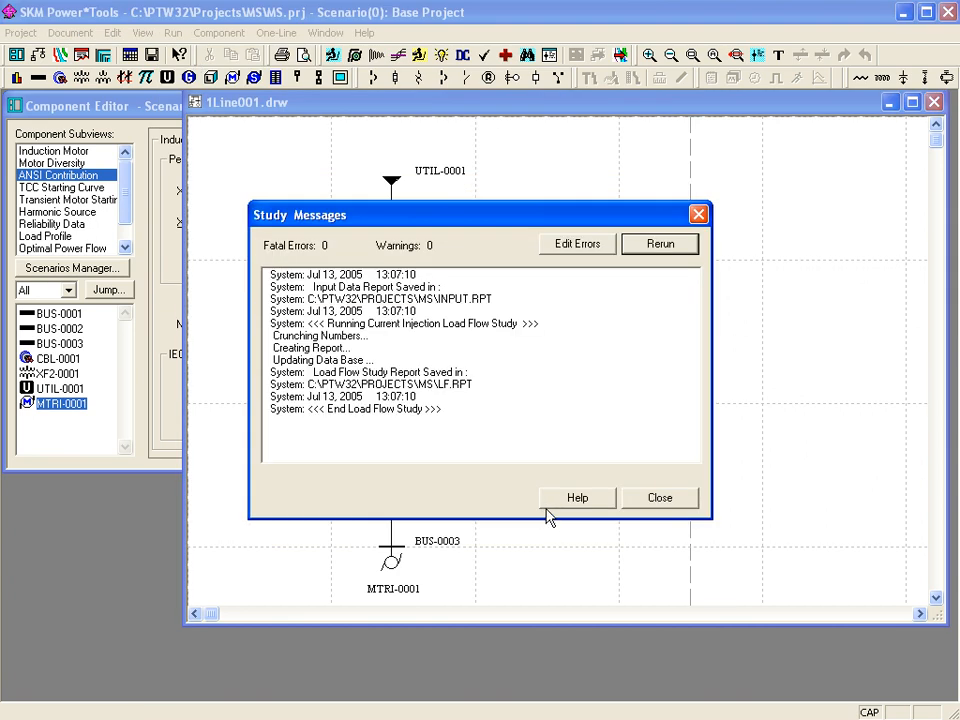
left_click(659, 498)
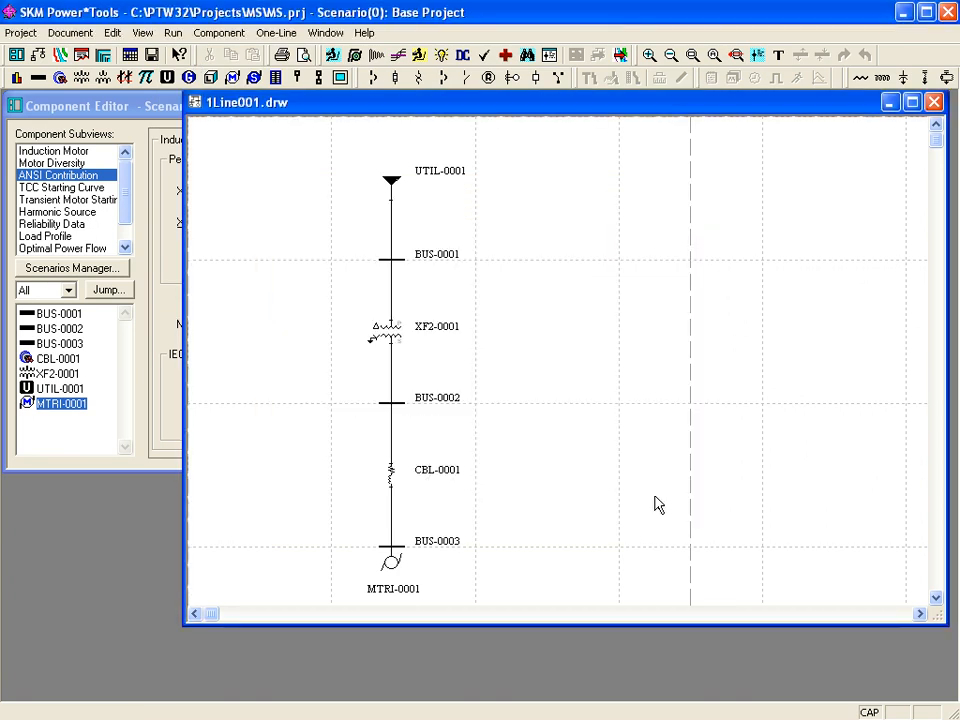
- Apply the Load Flow Power Data datablock format to the one-line diagram
left_click(173, 32)
left_click(232, 283)
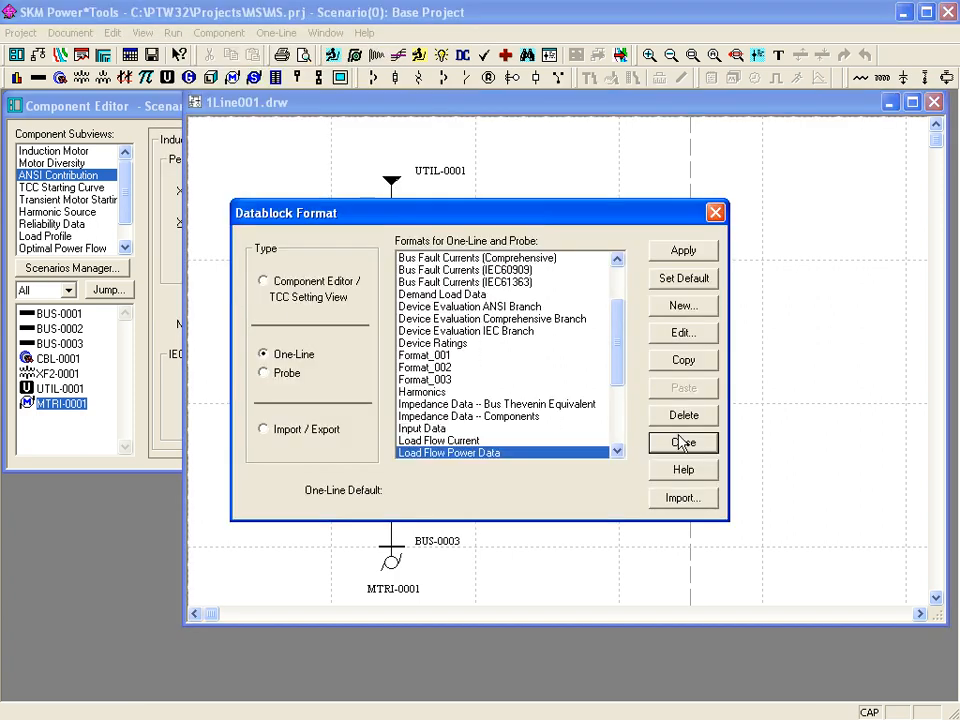
left_click(682, 252)
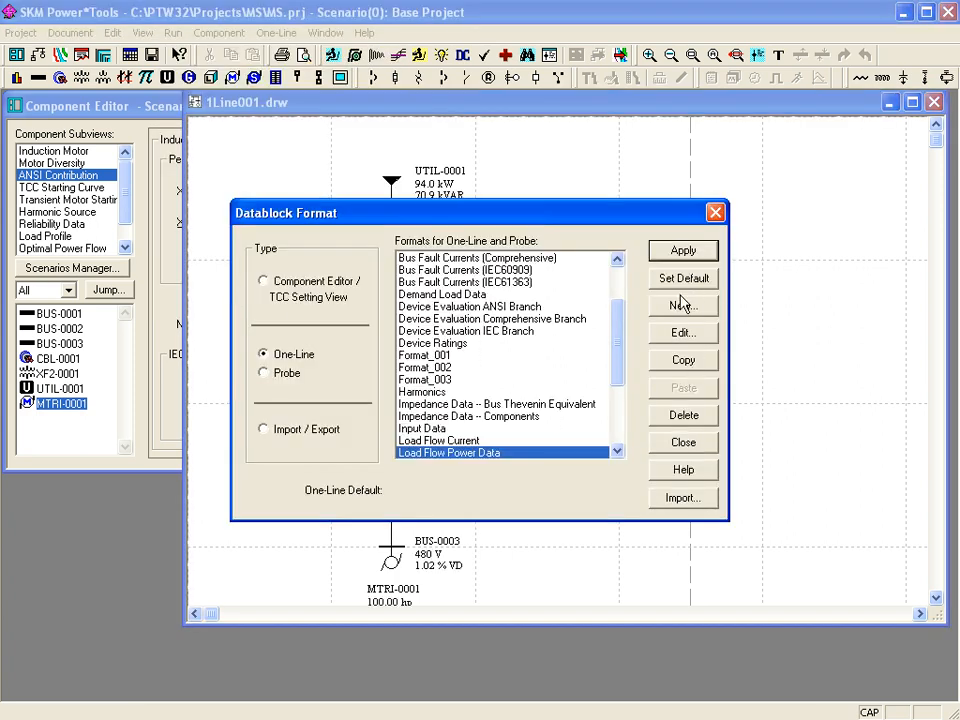
- Close the datablock format settings and set motor MTRI-0001's operating status to Starting
left_click(678, 447)
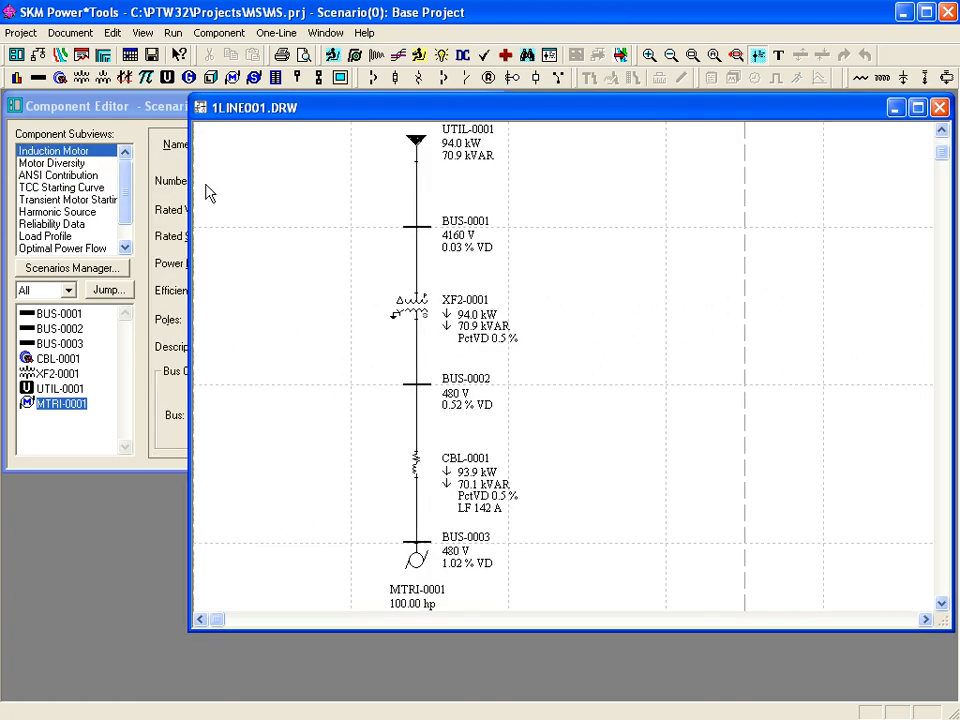
left_click(143, 103)
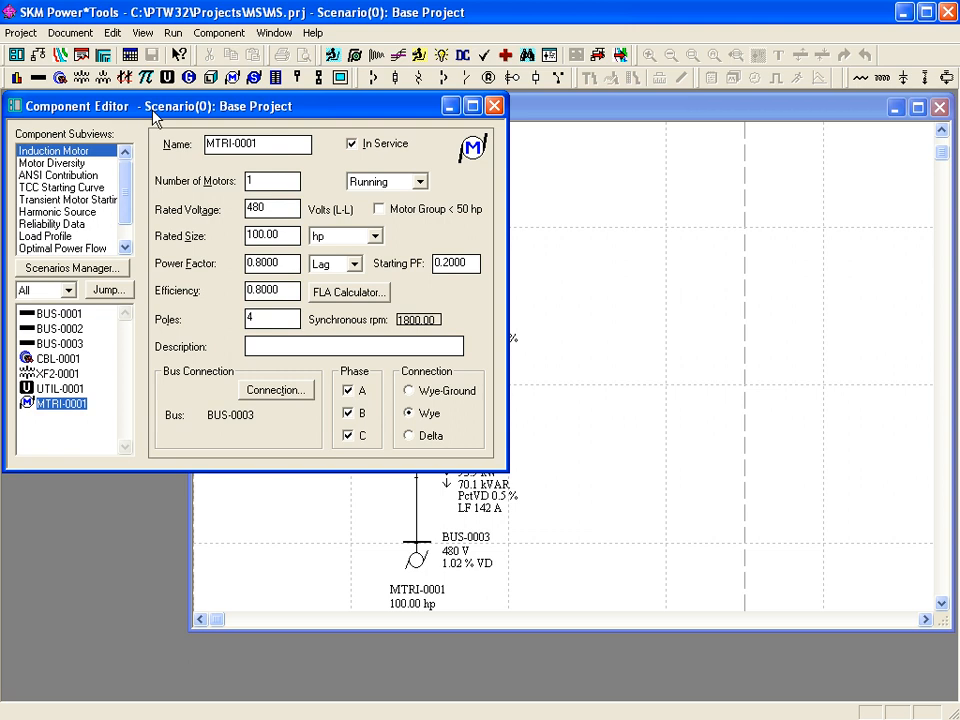
left_click(420, 181)
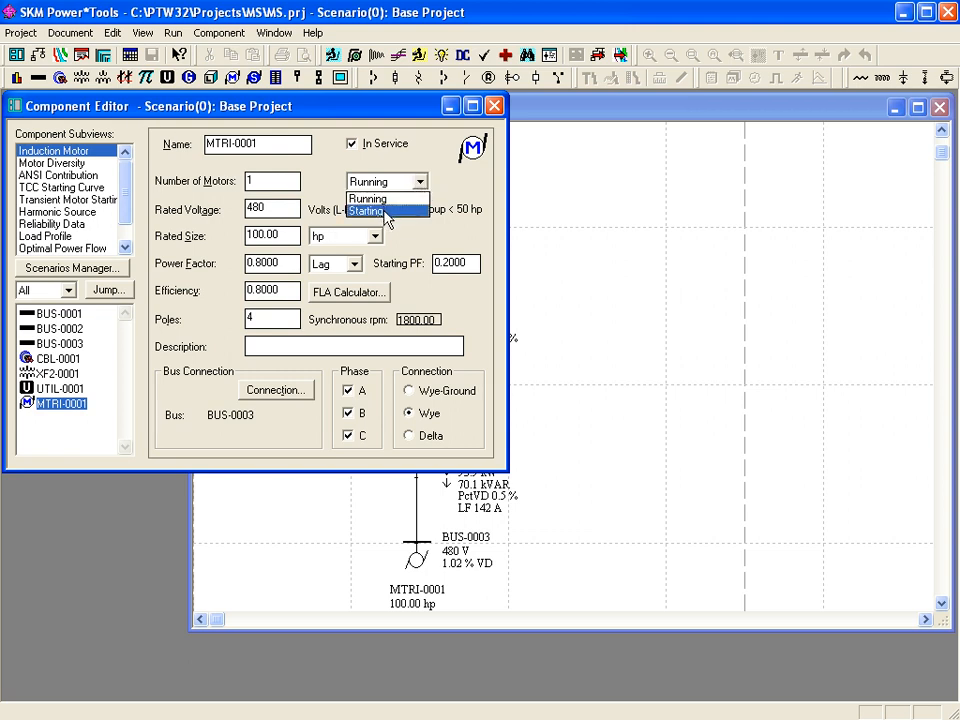
left_click(386, 213)
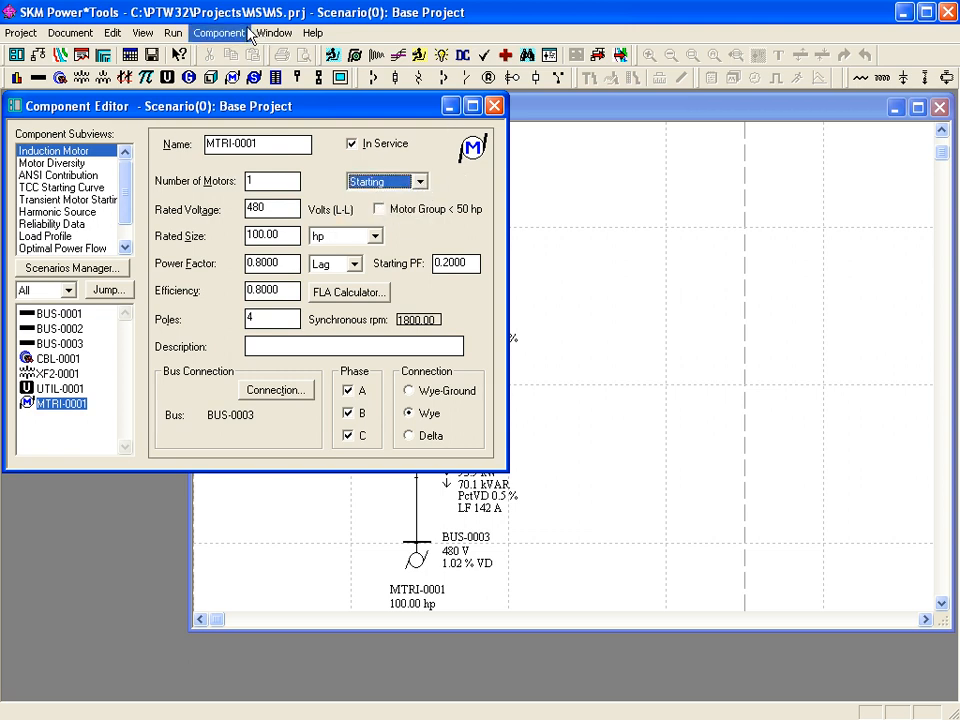
- Run the balanced load flow study for the starting motor, dismiss the study messages and bring the one-line diagram forward
left_click(173, 32)
left_click(188, 55)
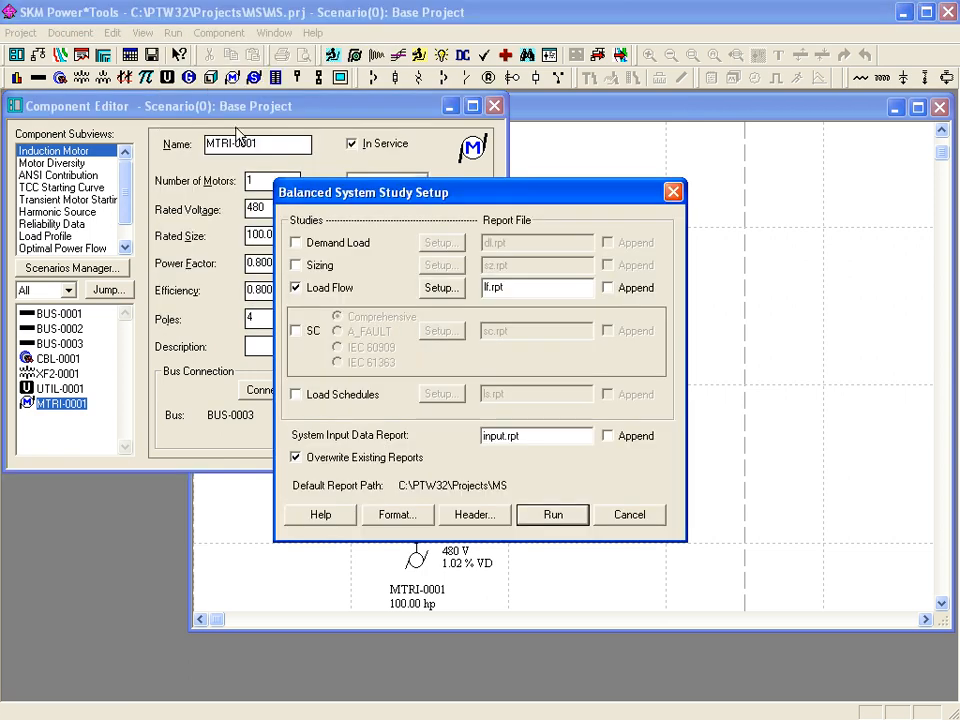
left_click(553, 516)
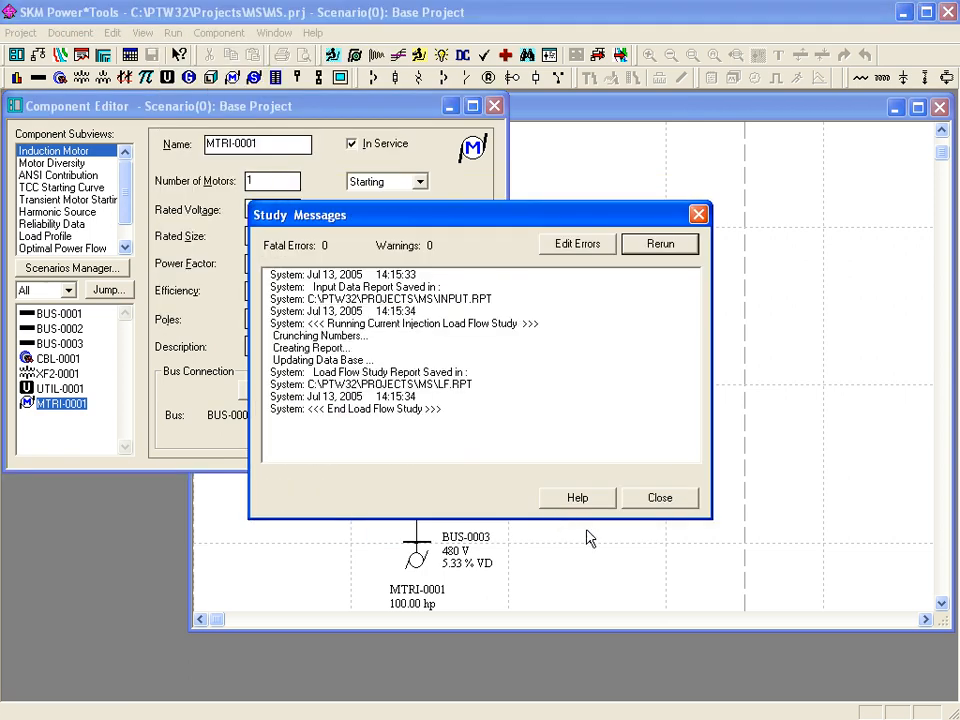
left_click(660, 498)
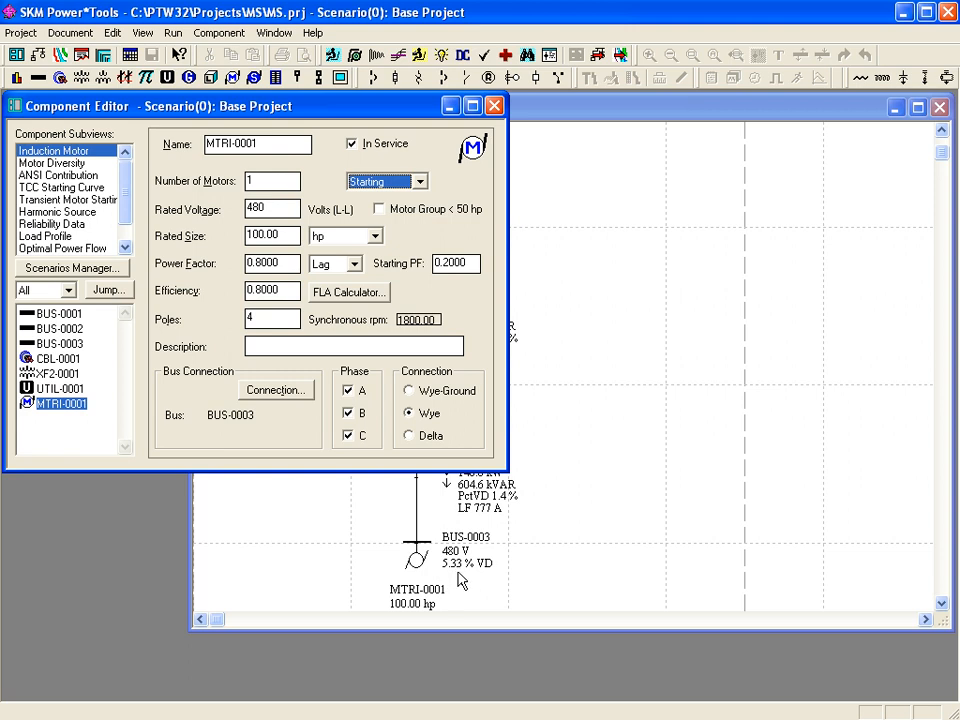
left_click(460, 580)
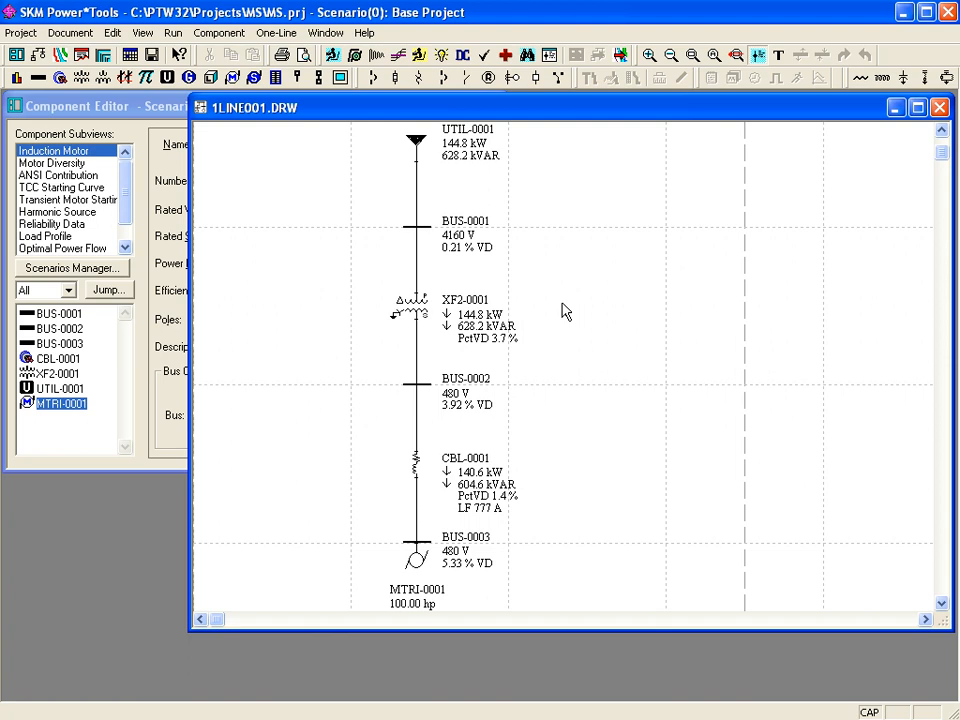
- Set utility UTIL-0001's contribution to 30 MVA three phase and 10 MVA line to ground
key("Up")
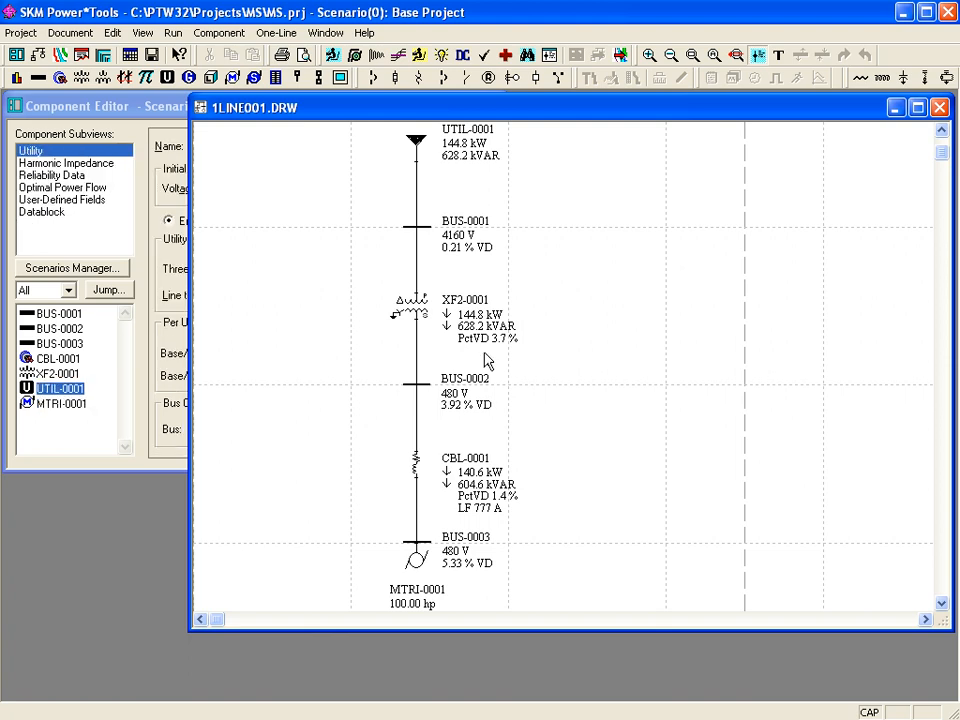
left_click(161, 105)
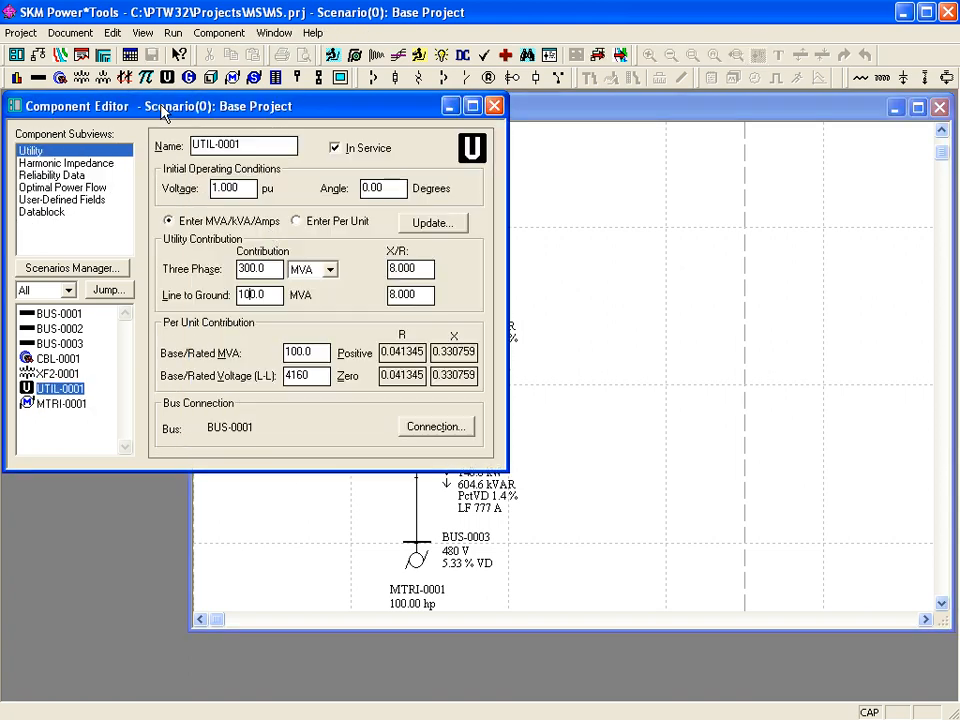
left_click(249, 270)
key("BackSpace")
left_click(251, 295)
key("BackSpace")
- Lengthen BUS-0002 on the one-line diagram and connect a new general load beneath its extended part
left_click(540, 339)
left_click(427, 383)
left_click_drag(427, 383, 604, 400)
left_click(214, 78)
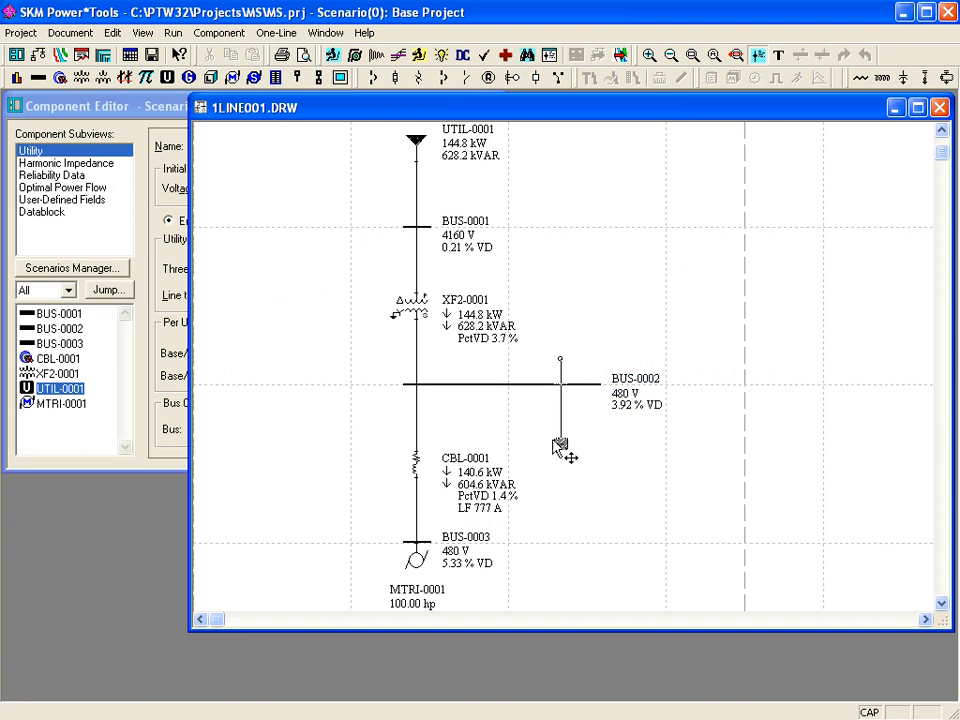
left_click(561, 458)
left_click_drag(566, 472, 548, 435)
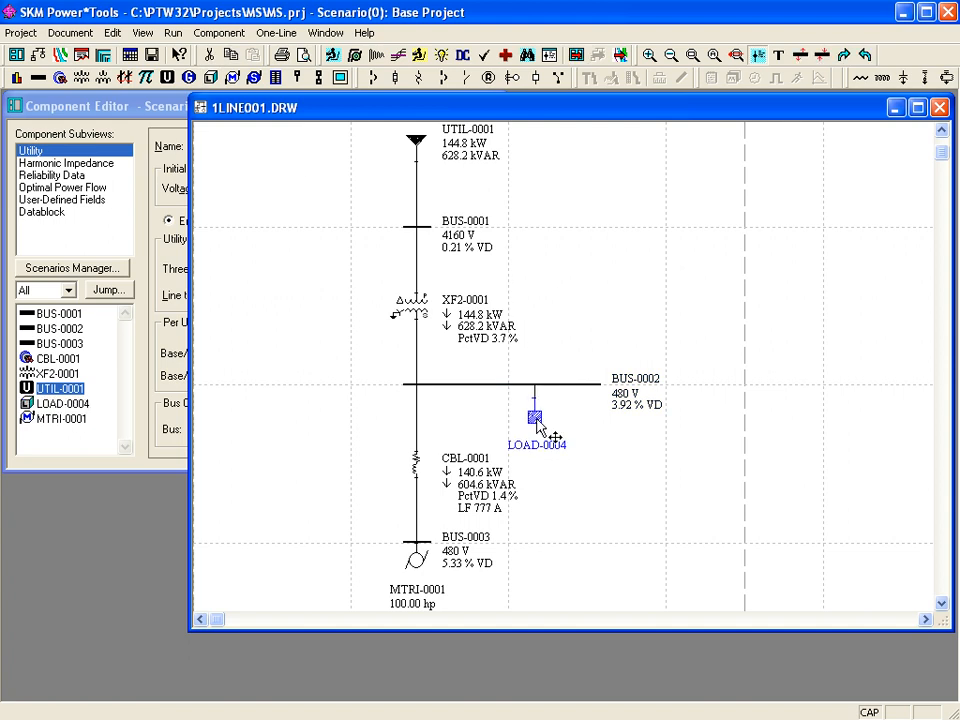
- Set the new general load's rated size to 800 kVA
double_click(537, 422)
type("800")
key("Return")
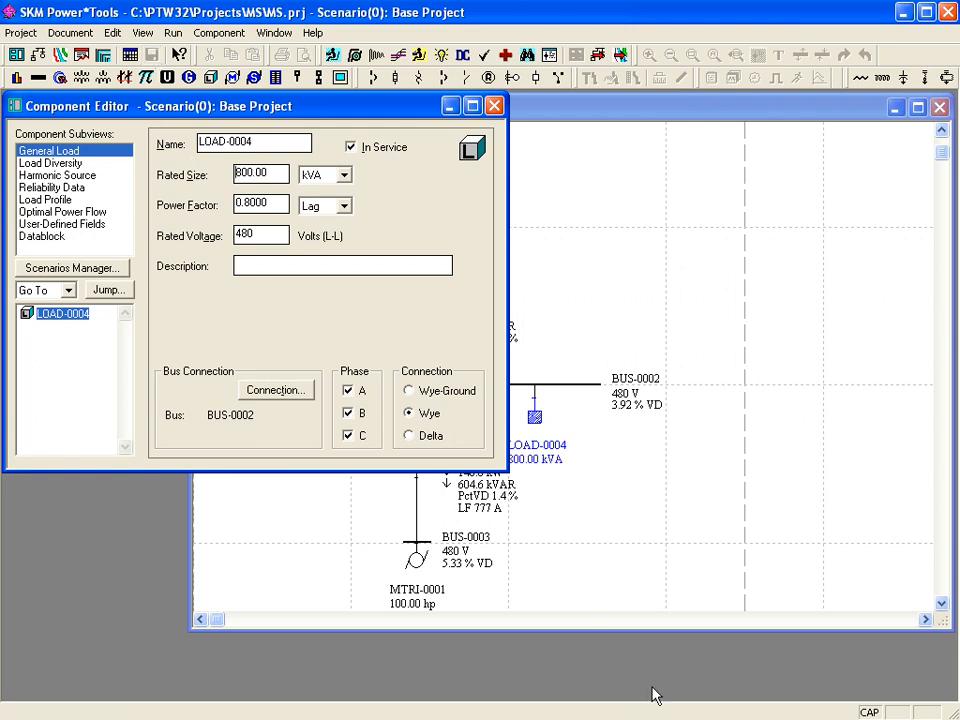
- Take motor MTRI-0001 out of service on the one-line diagram
left_click(570, 579)
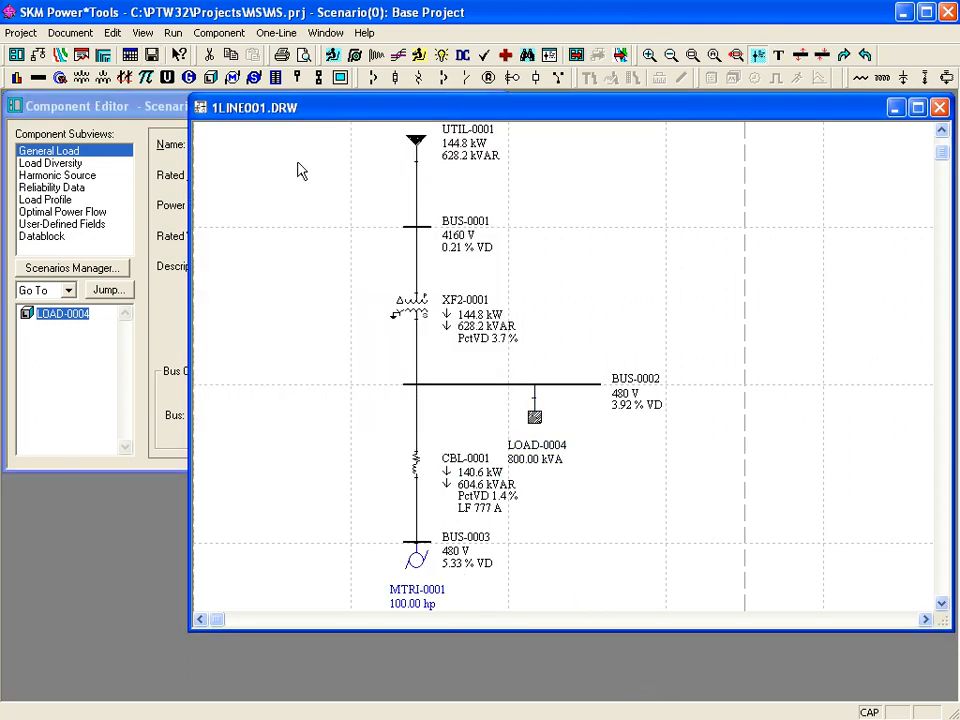
left_click(210, 34)
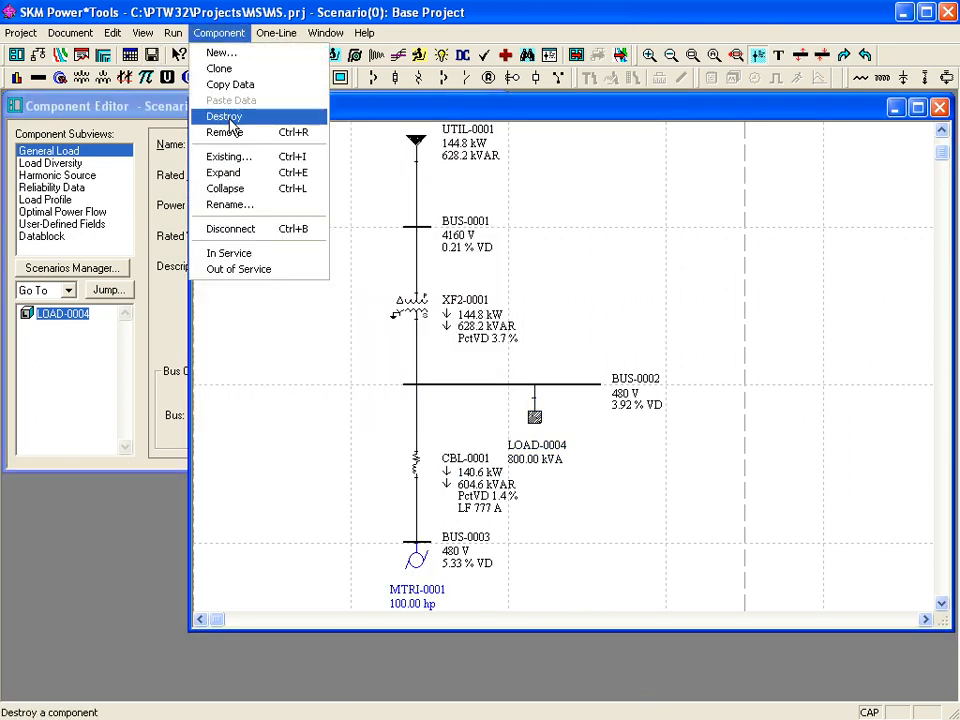
left_click(257, 275)
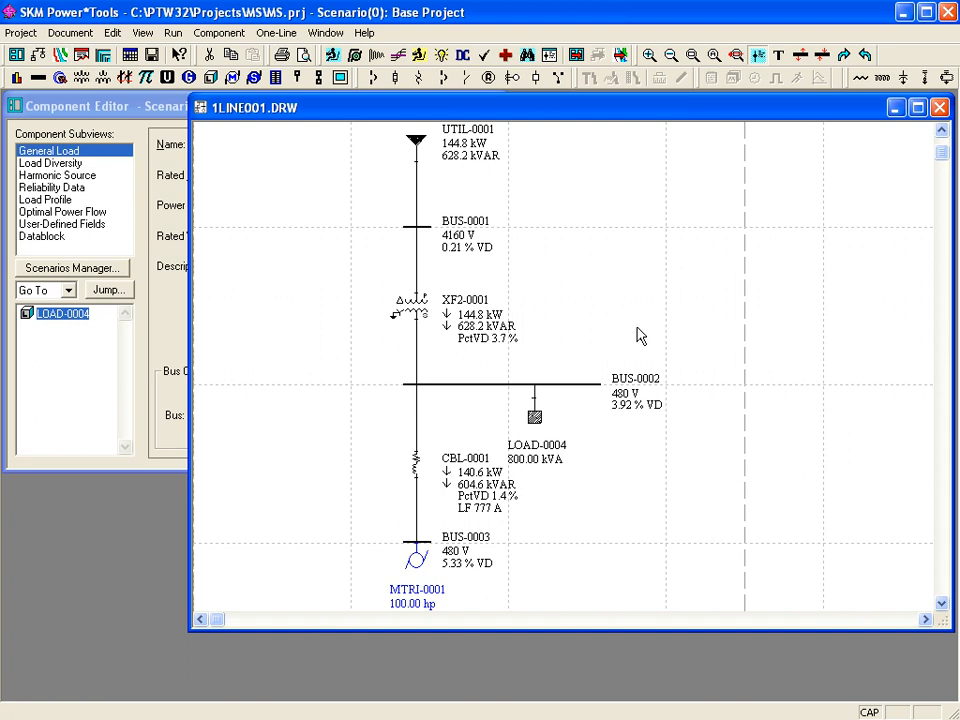
- Run the load flow study with the motor out of service, dismiss the study messages and clear the selection
left_click(332, 58)
left_click(548, 518)
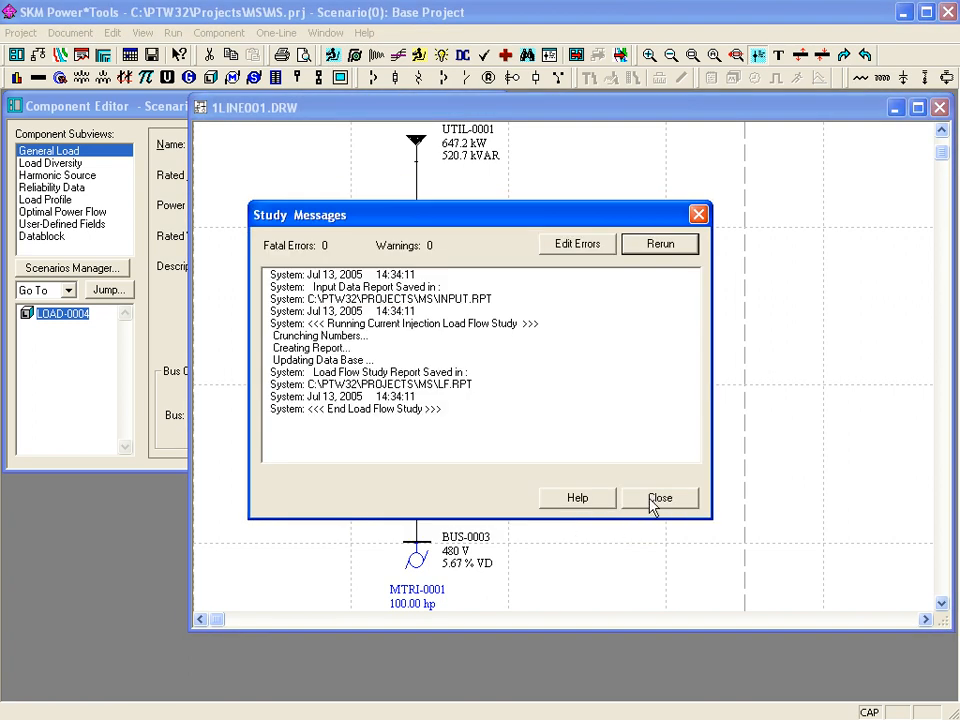
left_click(656, 500)
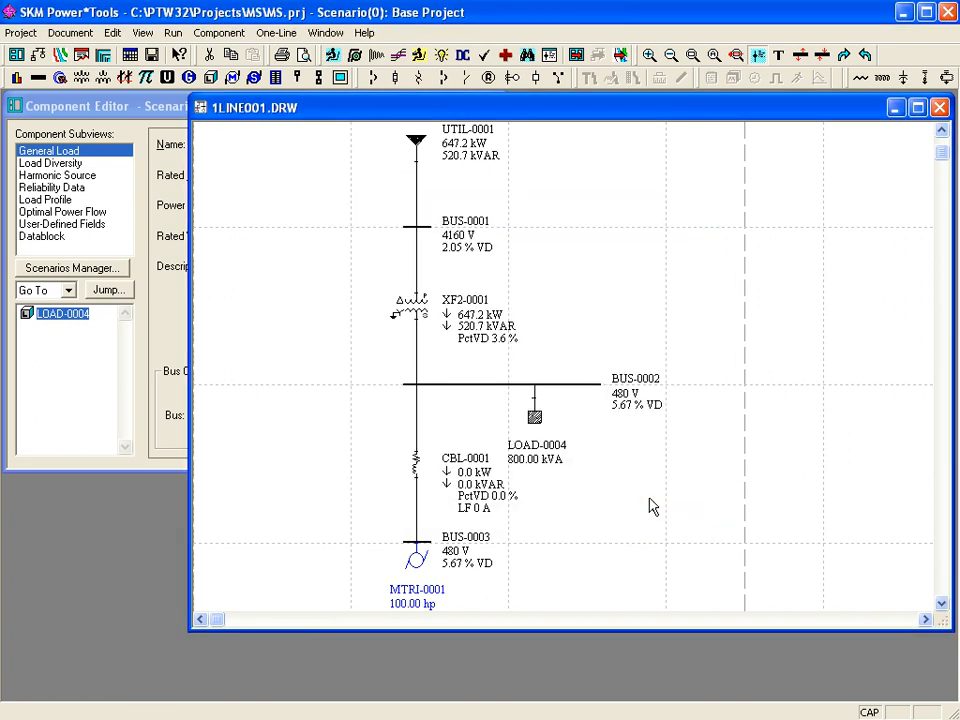
left_click(377, 541)
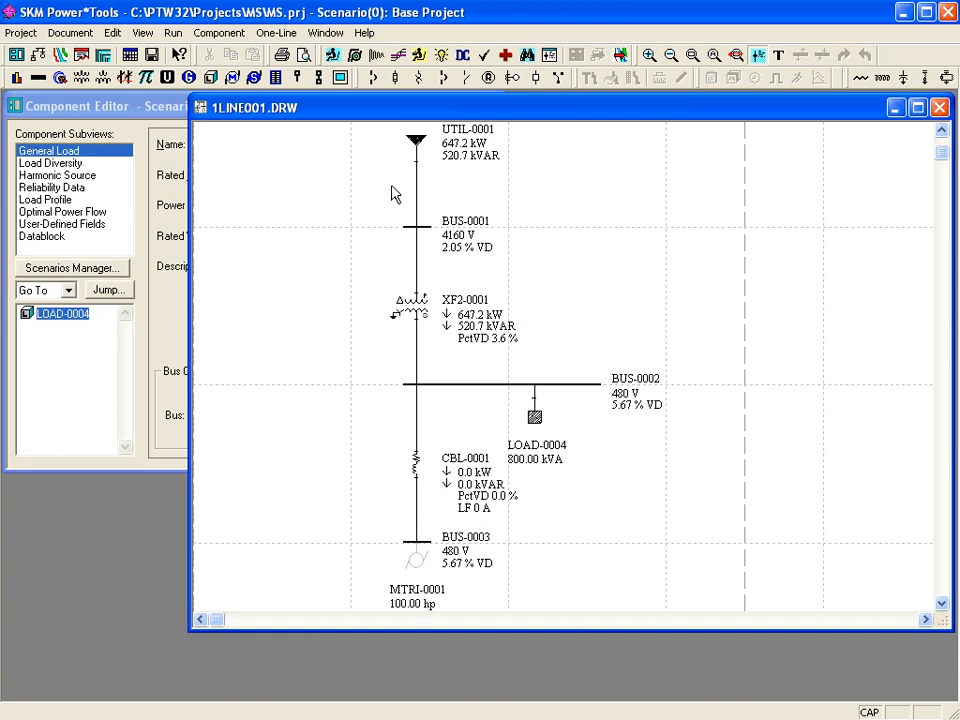
- Set utility UTIL-0001's initial operating voltage to 1.02 pu
double_click(416, 143)
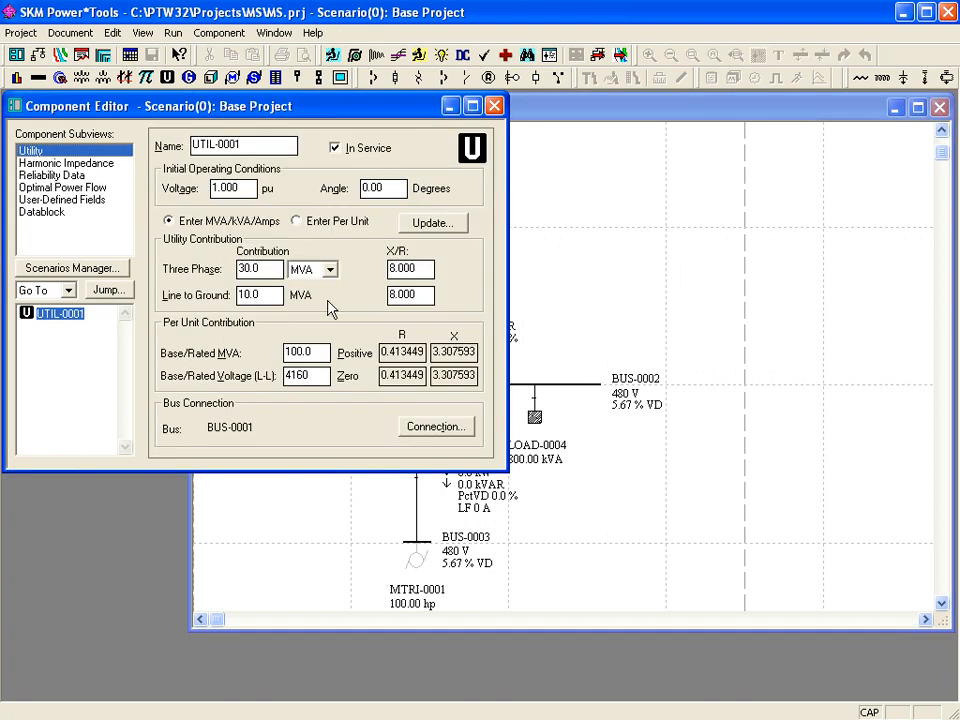
left_click_drag(247, 188, 228, 190)
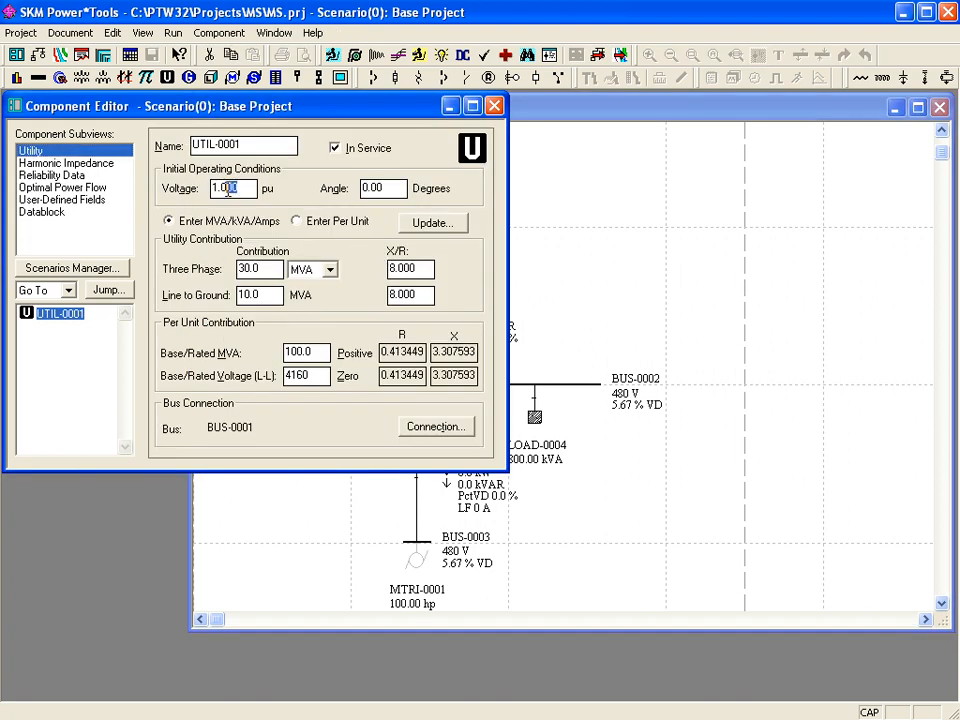
type("2")
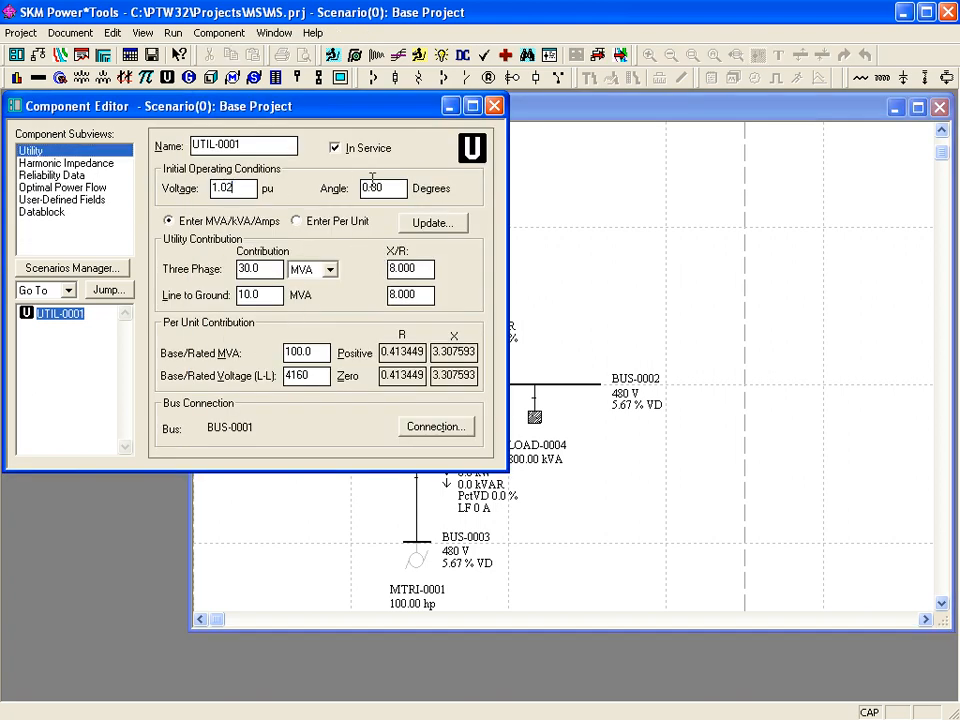
- Rerun the load flow study with the raised utility voltage, dismiss the messages and return to the one-line diagram
left_click(333, 54)
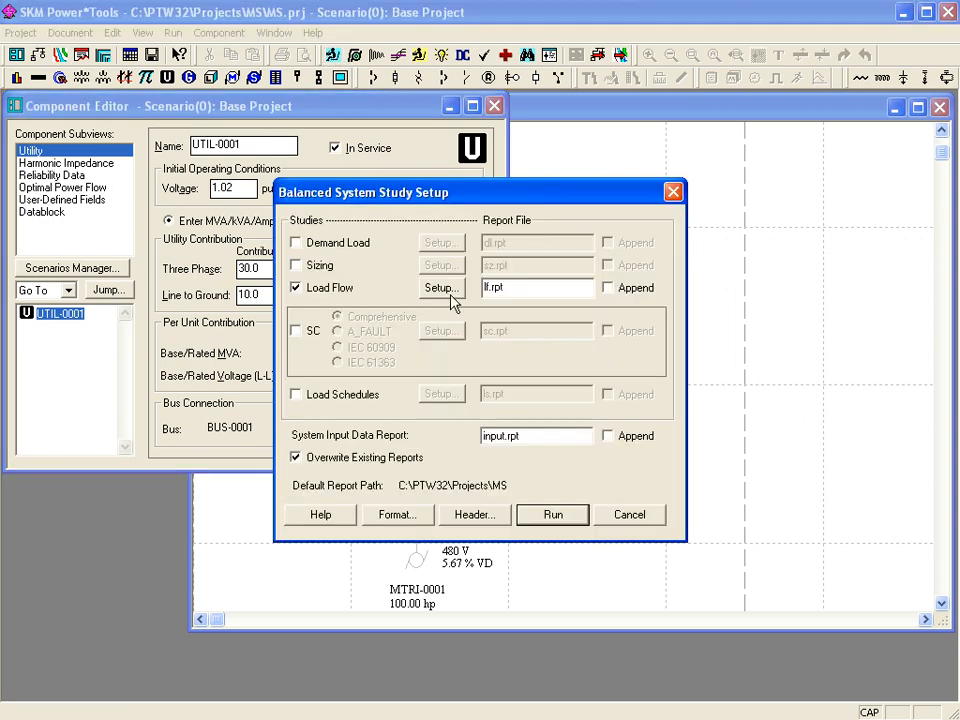
left_click(553, 514)
left_click(641, 503)
left_click(584, 345)
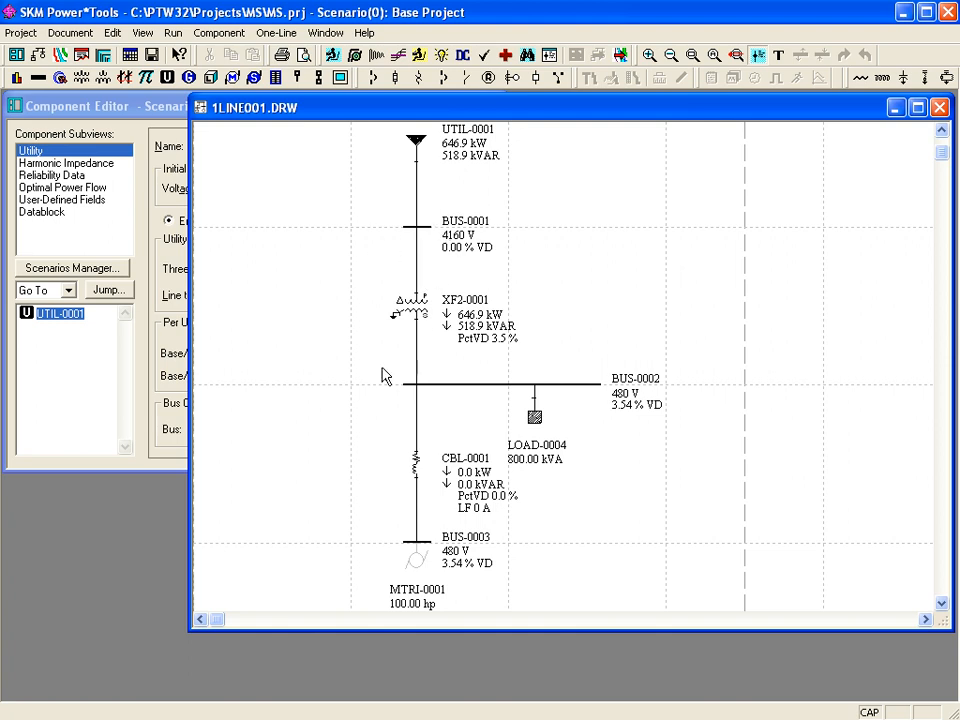
- Put motor MTRI-0001 back in service on the one-line diagram
left_click(417, 560)
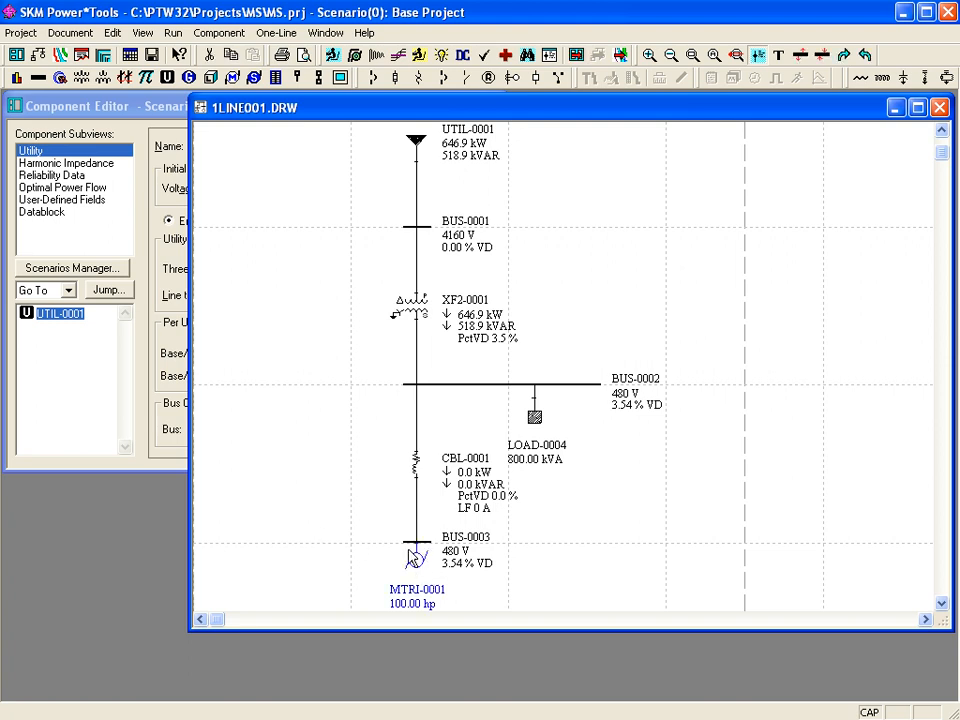
left_click(250, 34)
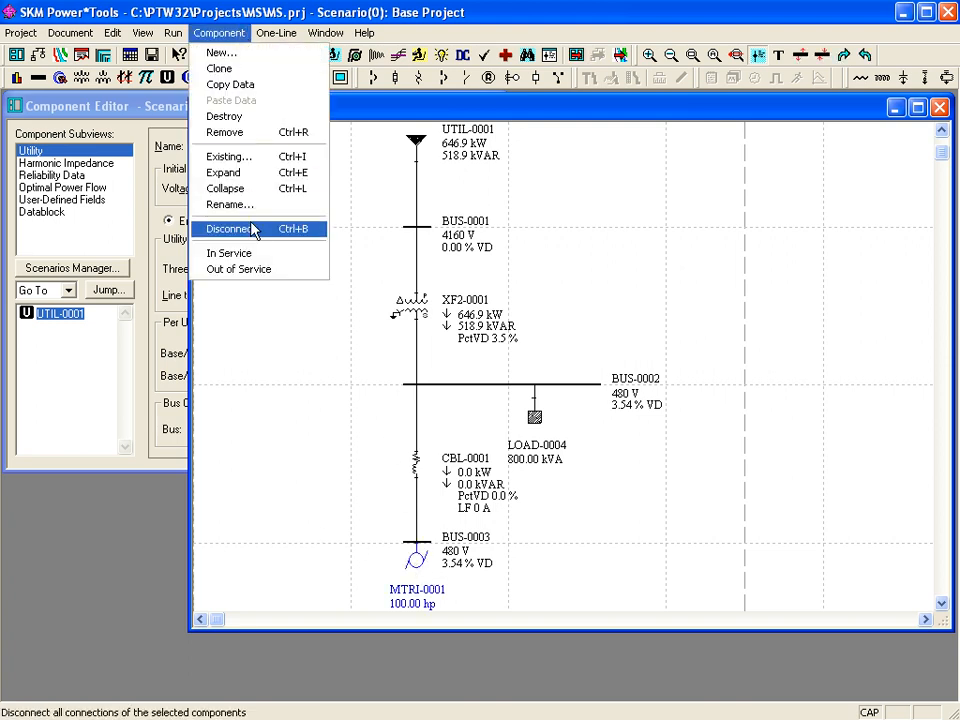
left_click(264, 252)
- Run the load flow study with the motor in service, dismiss the study messages and deselect the motor
left_click(334, 57)
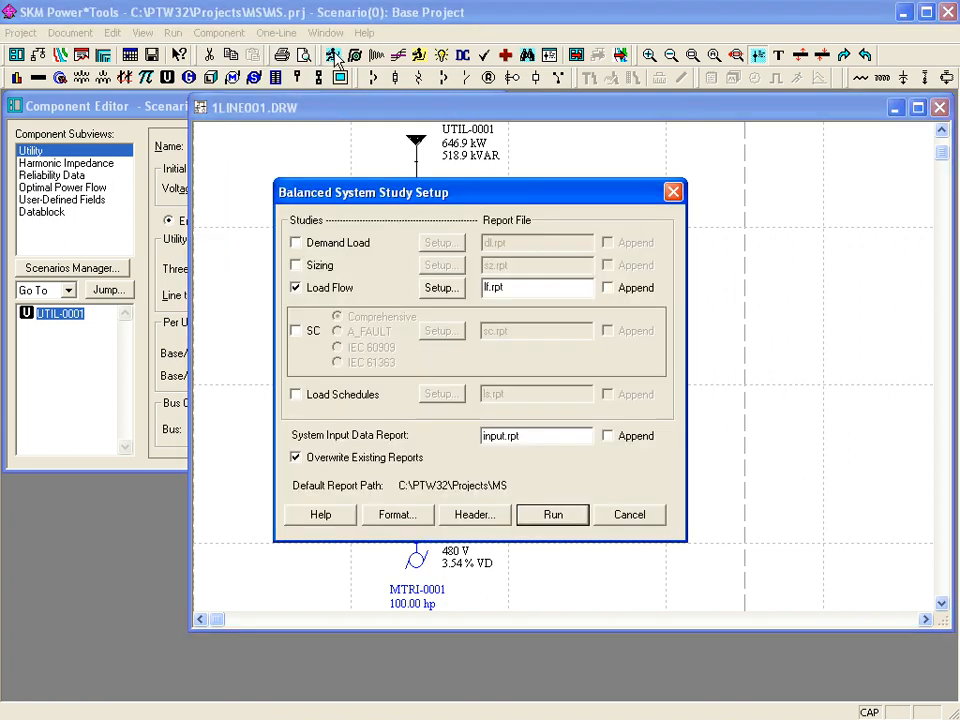
left_click(553, 517)
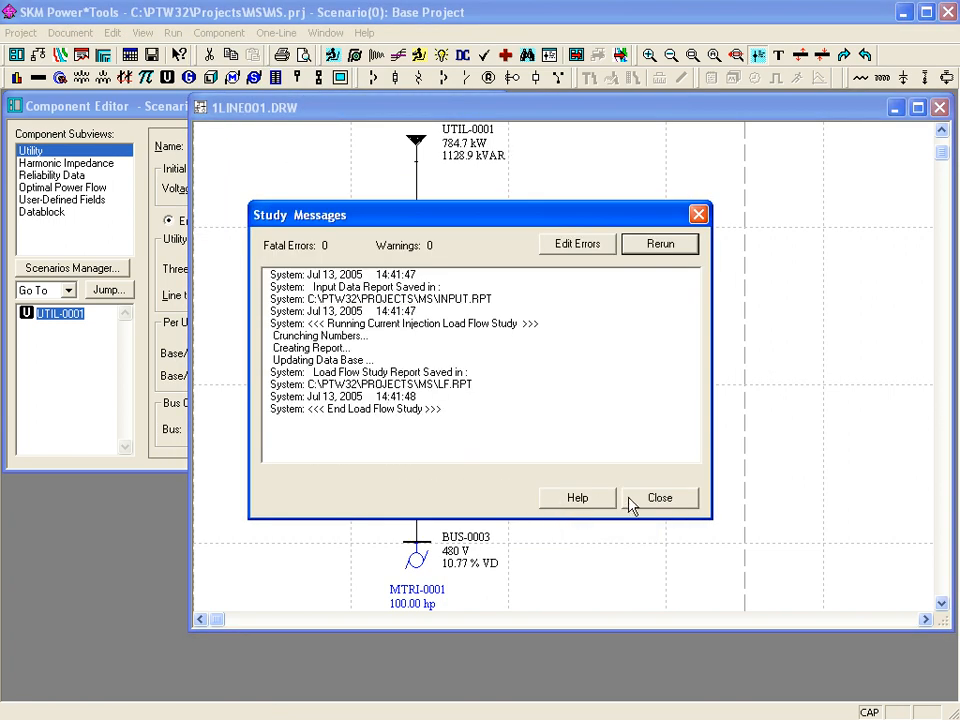
left_click(641, 500)
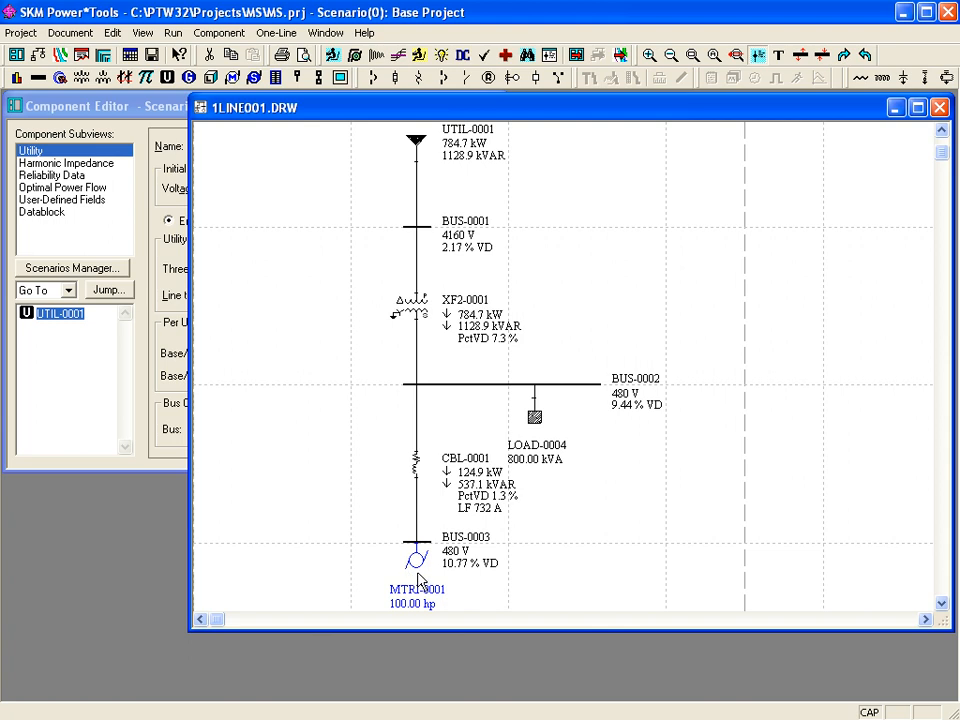
left_click(590, 328)
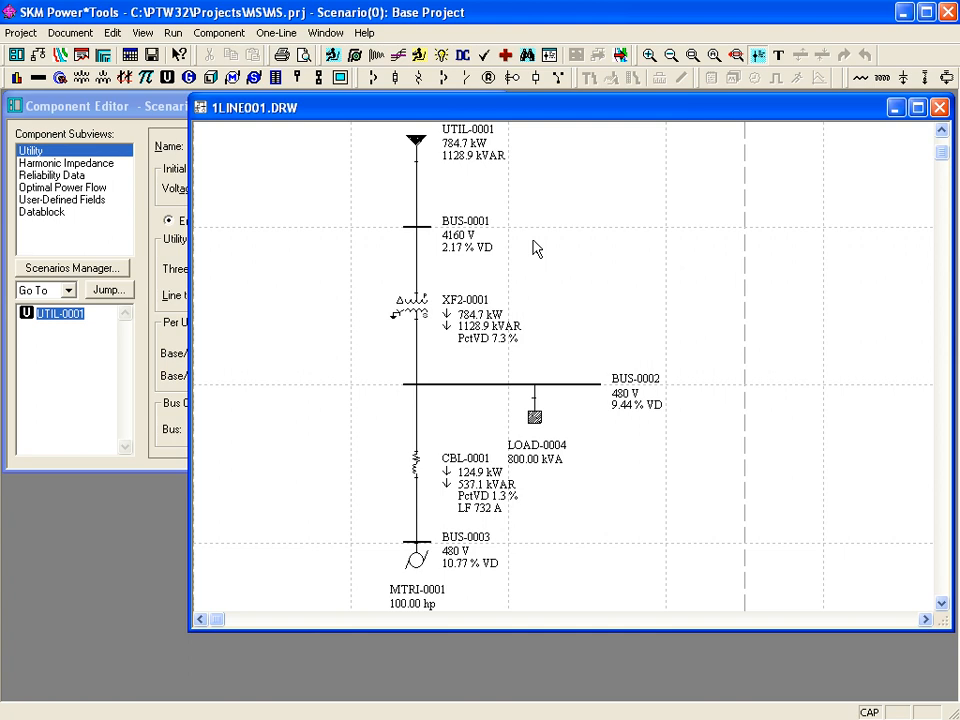
- Set utility UTIL-0001's operating voltage to 1.0 pu, rerun the load flow study and return to the one-line diagram
double_click(417, 142)
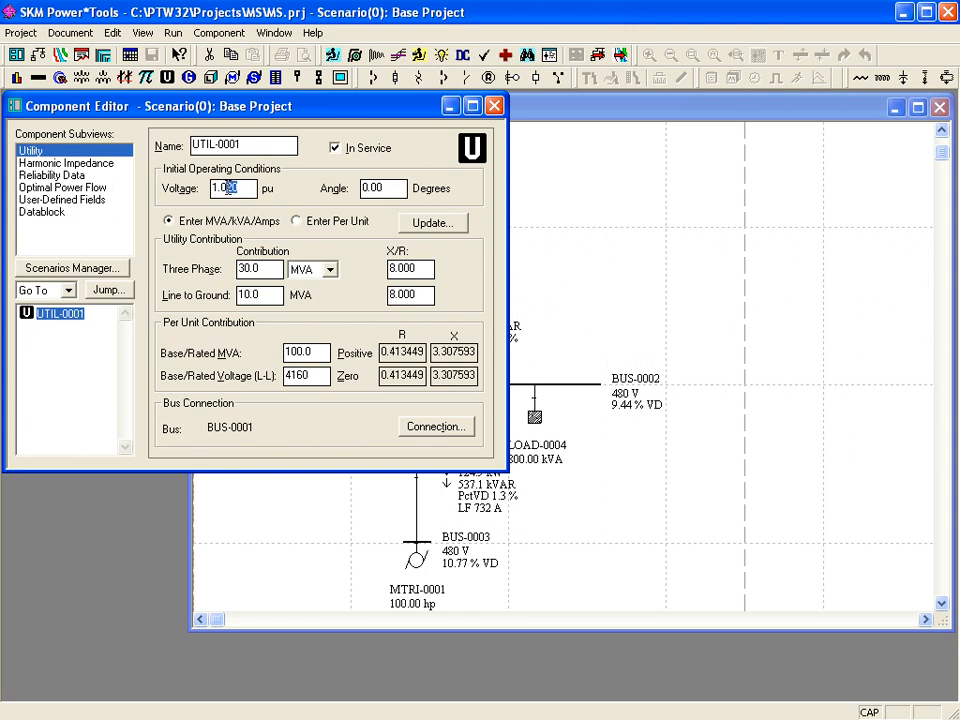
left_click(332, 54)
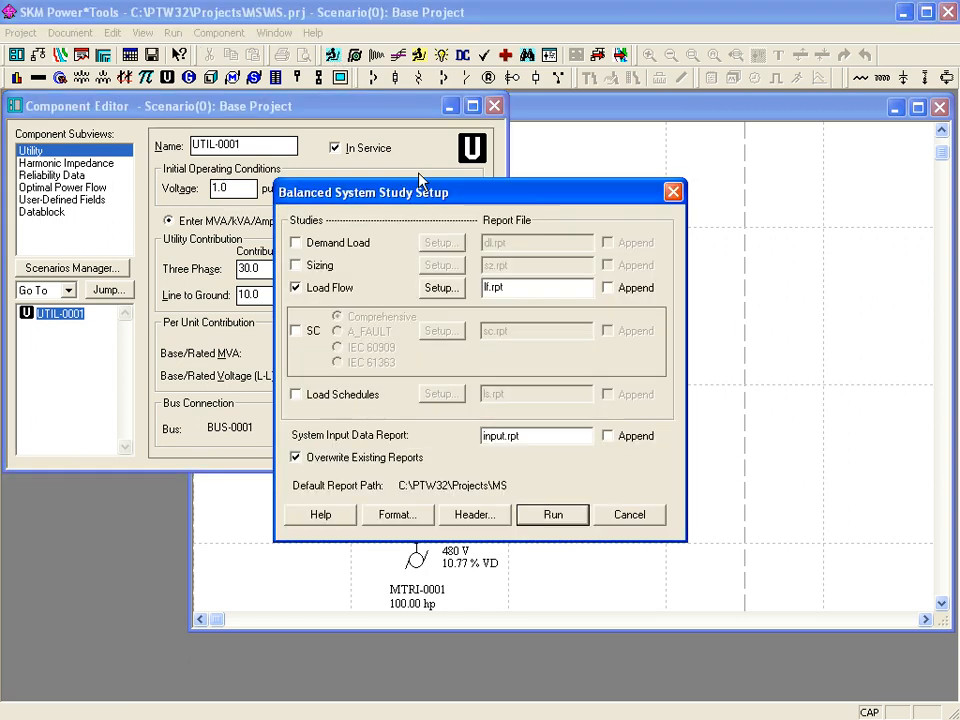
left_click(553, 515)
left_click(669, 503)
left_click(512, 316)
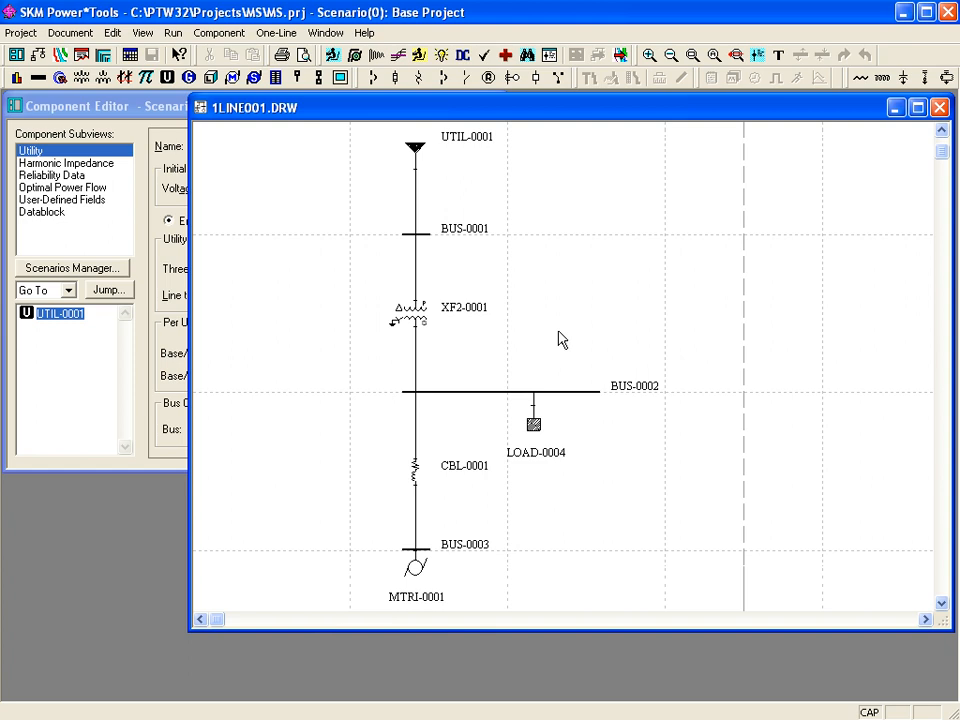
- Display motor MTRI-0001's Transient Motor Starting data and open the PTW library Ptw.lib
double_click(418, 572)
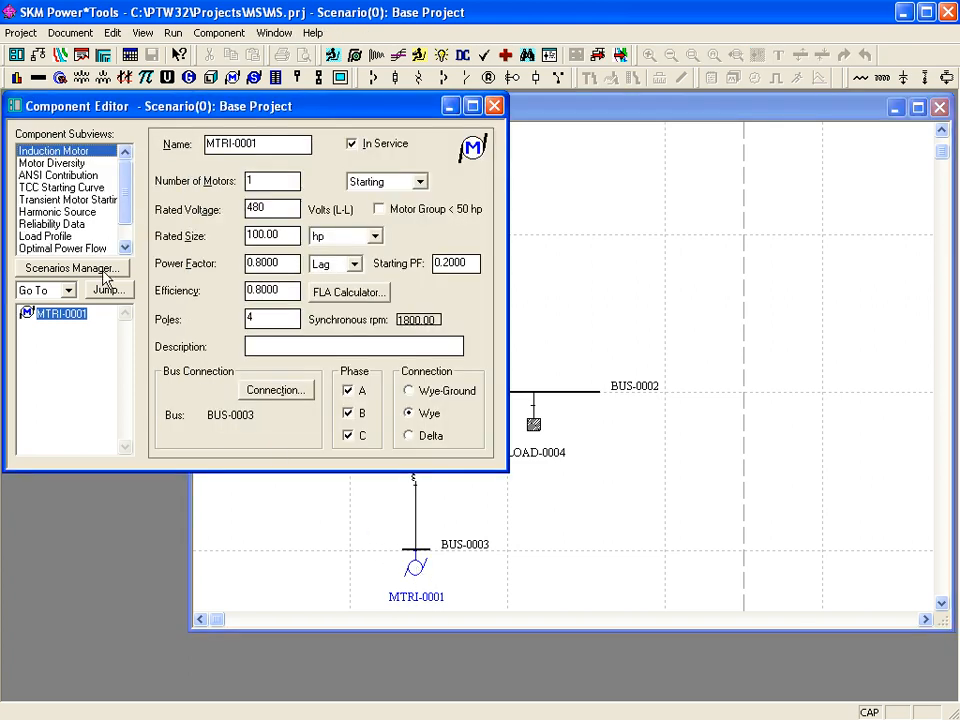
left_click(41, 200)
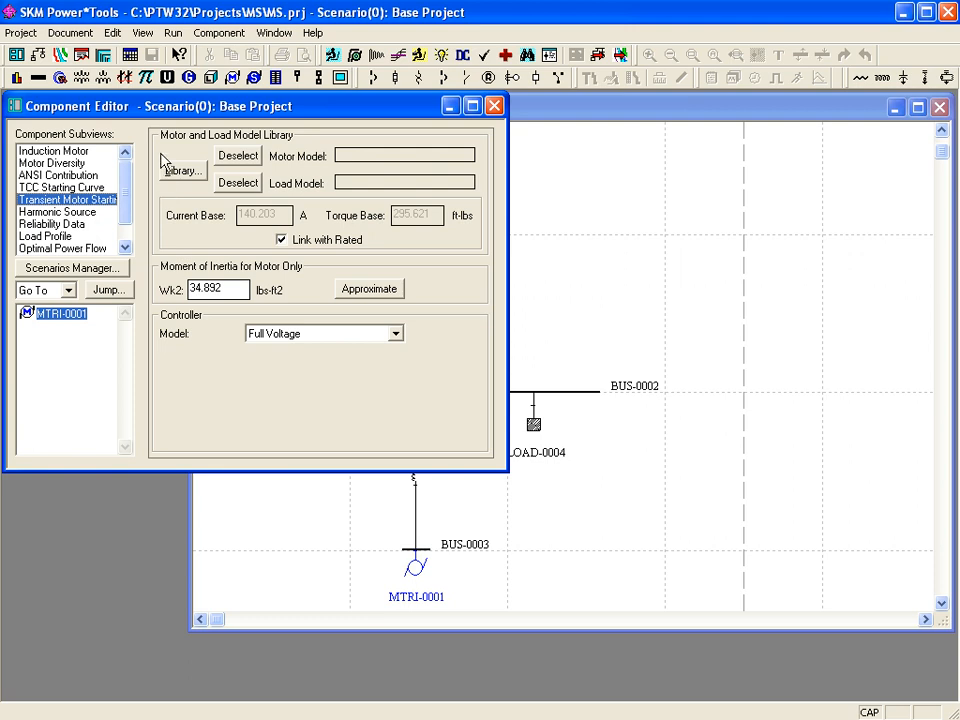
left_click(67, 33)
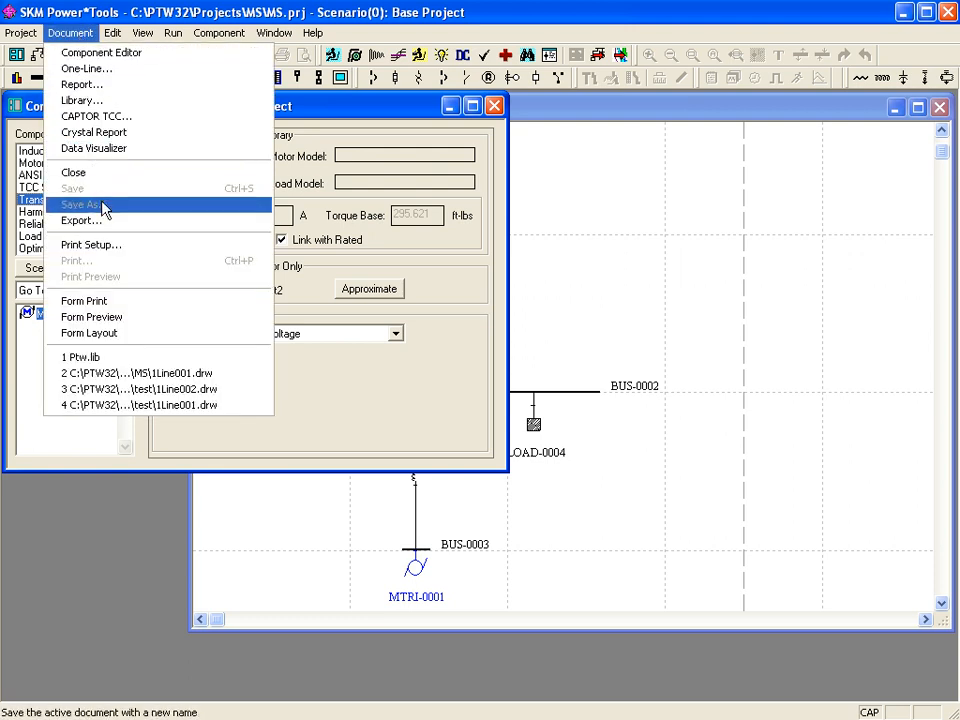
left_click(92, 101)
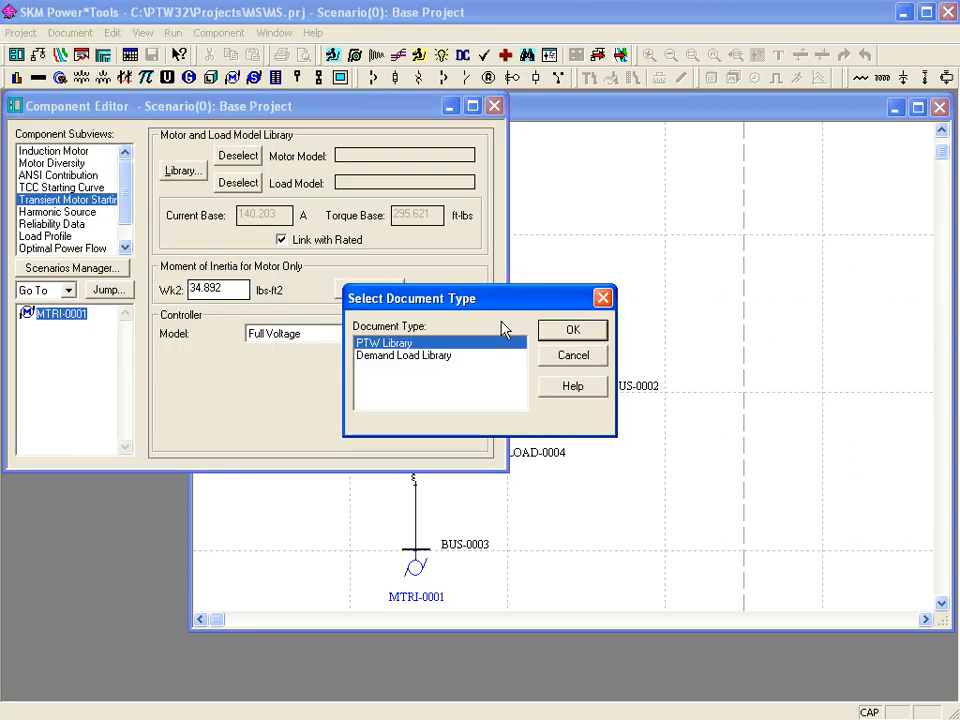
left_click(559, 331)
double_click(318, 333)
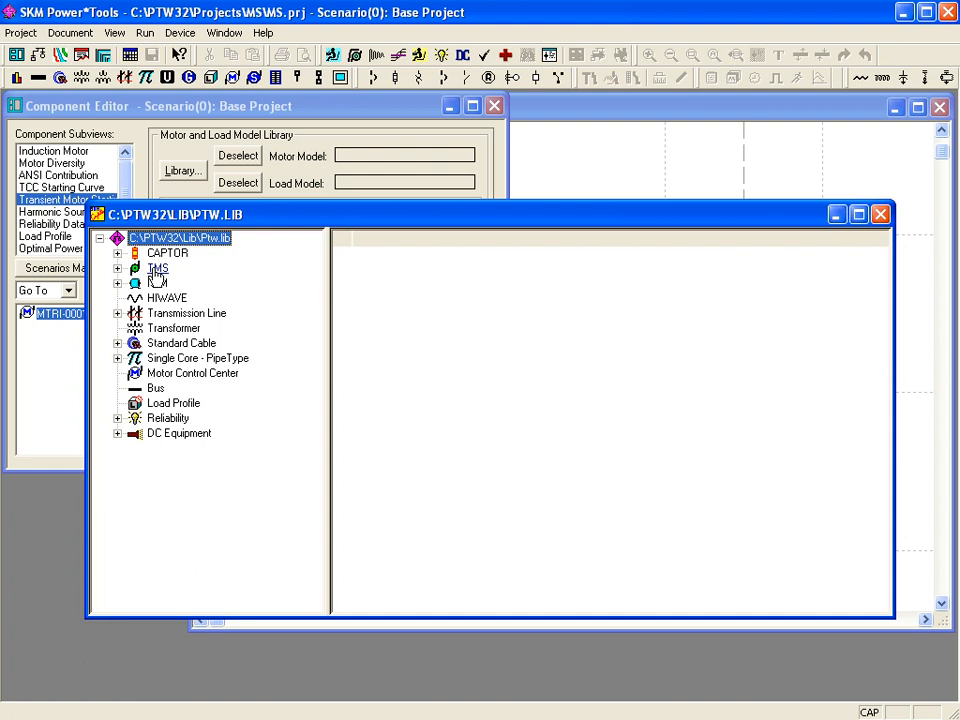
- Examine the Typical Sgl Rtr single rotor model among the library's TMS motor models, including its circuit parameters and performance curves
left_click(132, 270)
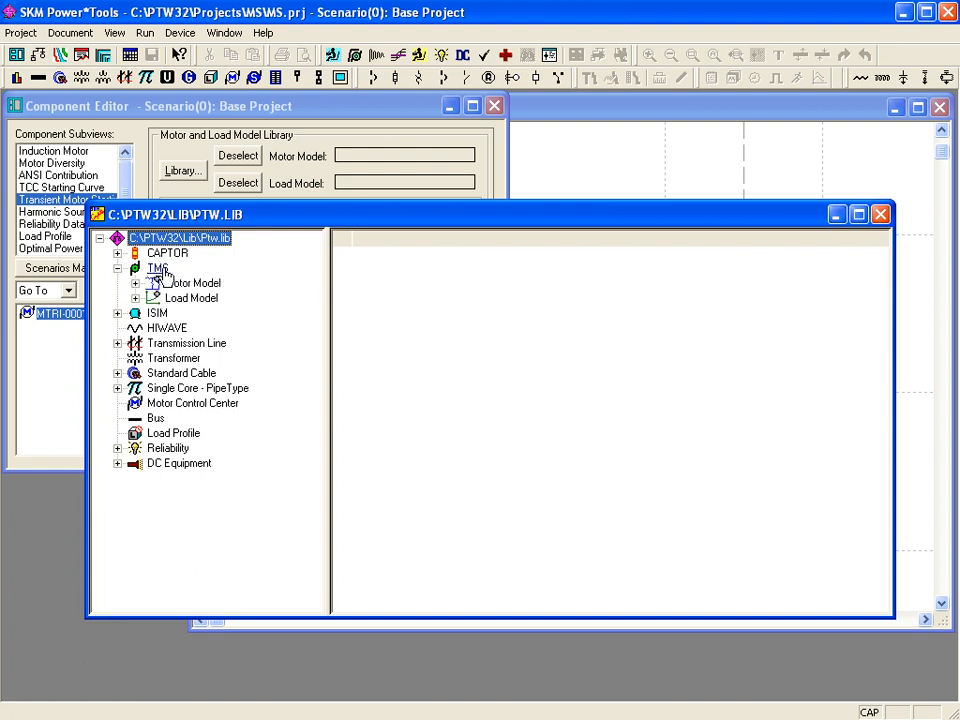
left_click(168, 283)
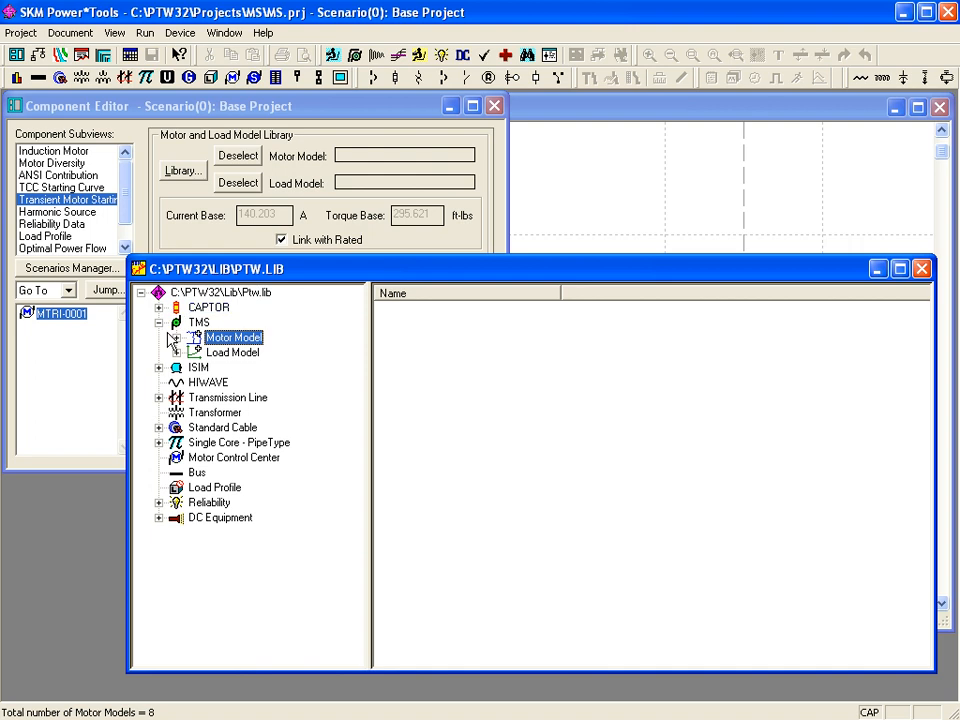
left_click(177, 339)
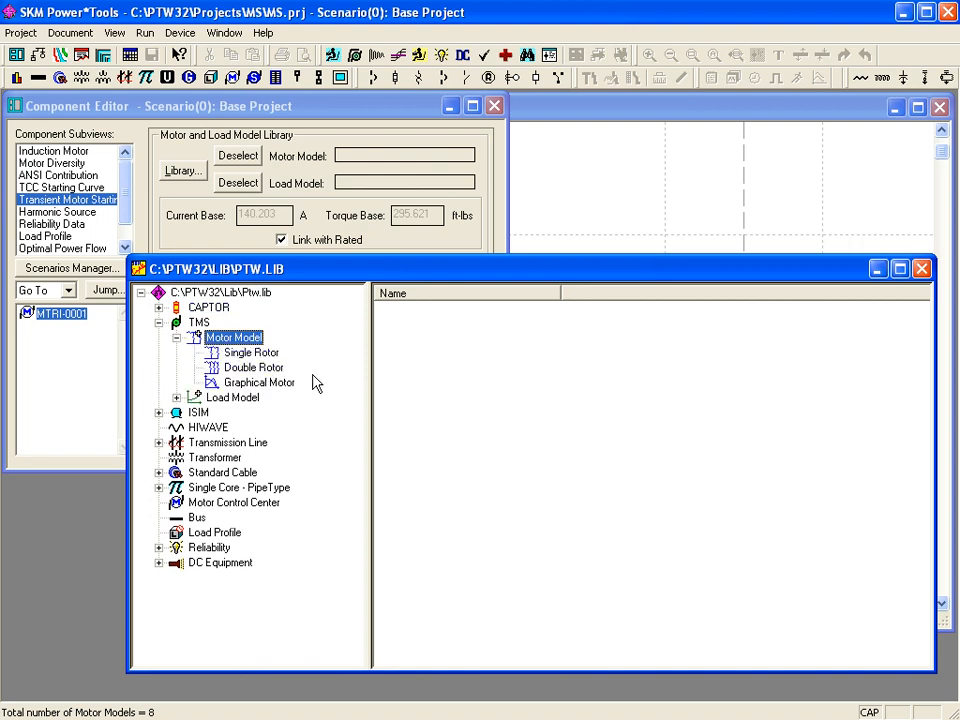
left_click(251, 352)
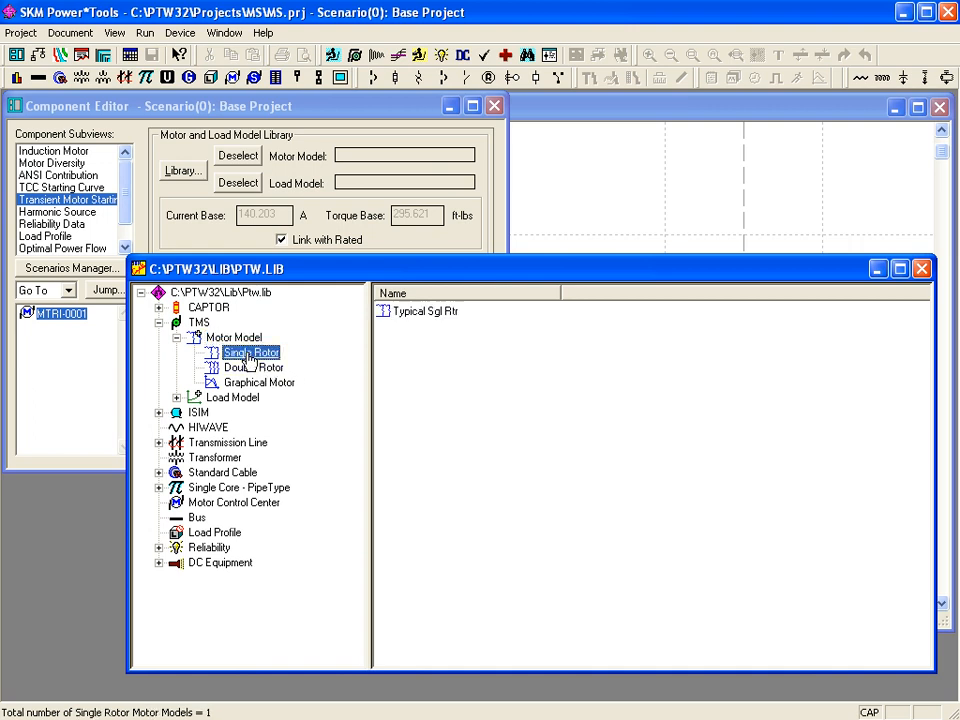
double_click(397, 313)
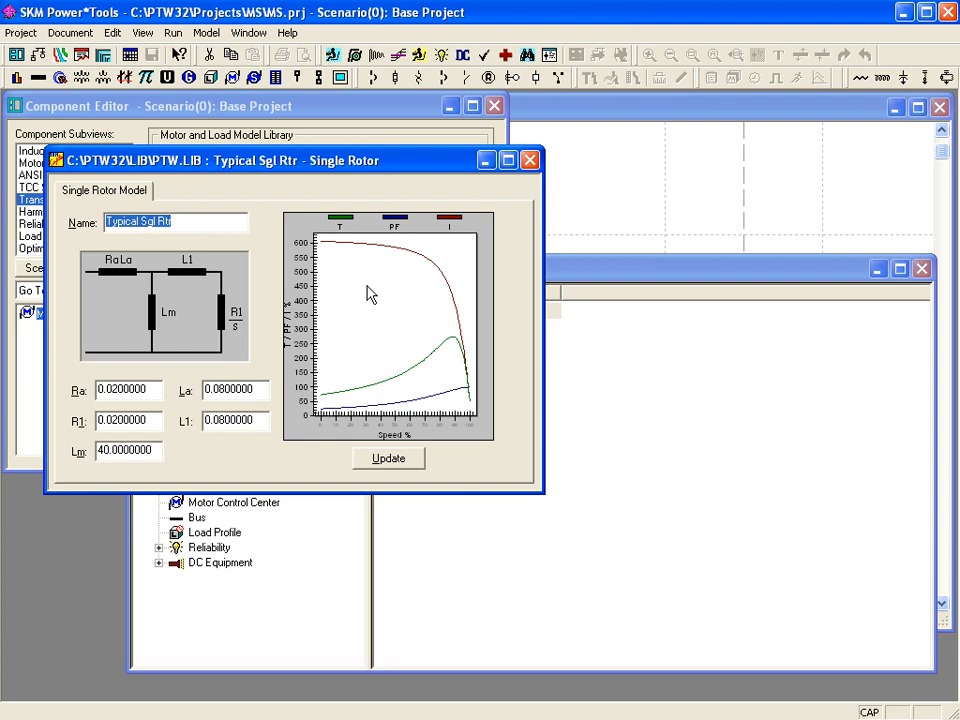
left_click(530, 160)
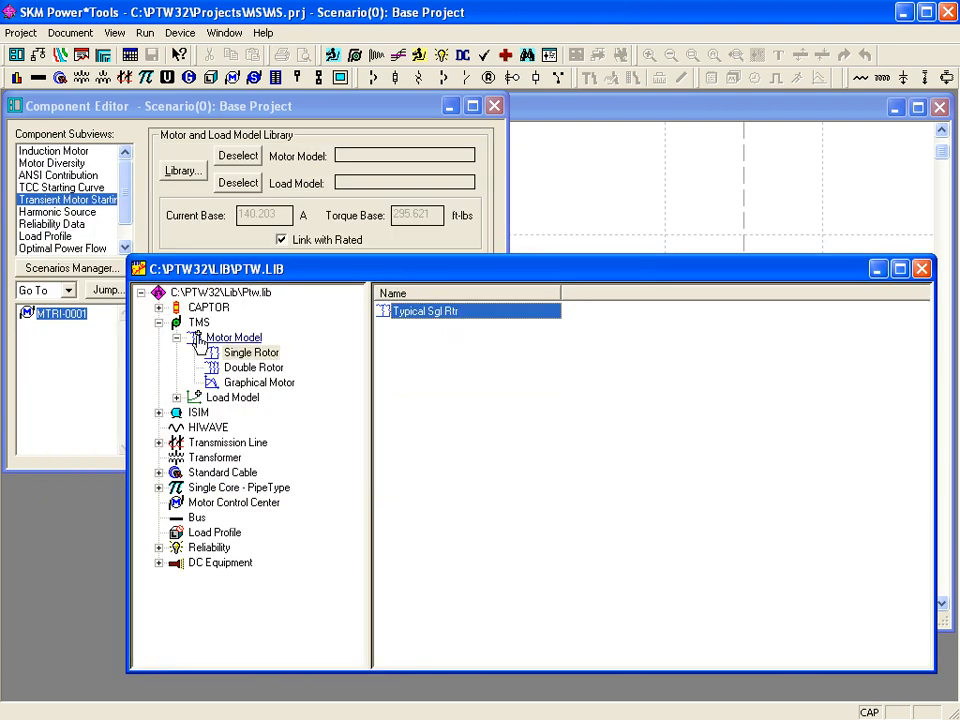
- Examine the Typical Dbl Rtr double rotor model's circuit parameters and performance curves, closing it when done
left_click(240, 368)
double_click(416, 313)
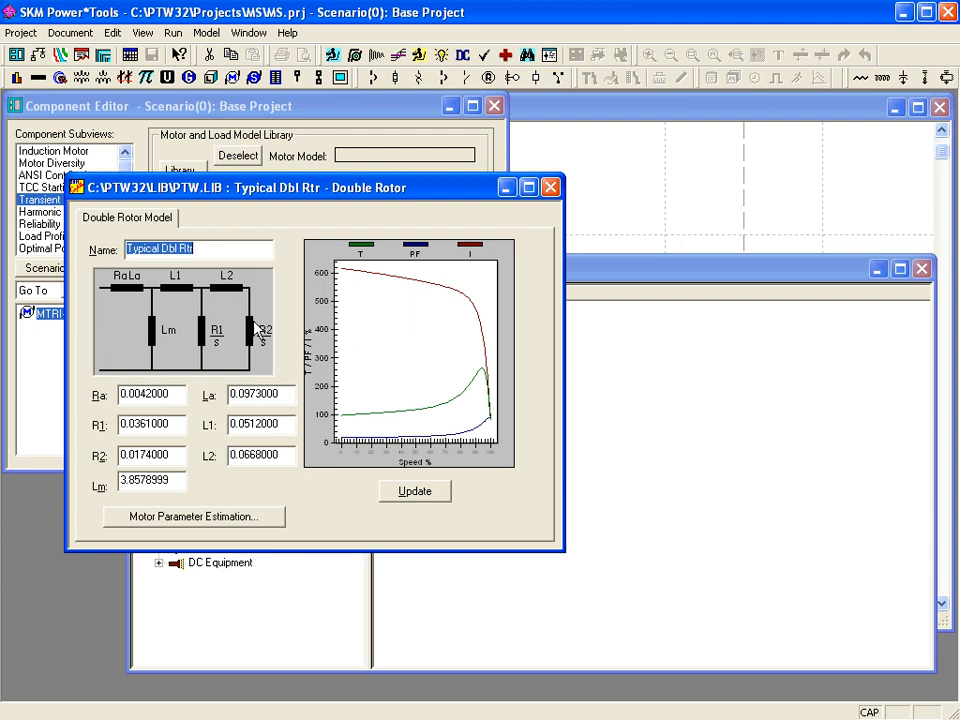
left_click(550, 187)
- Apply NEMA Design Class A typical data with a rated size of 100 HP to the Typical graphical motor model
left_click(245, 385)
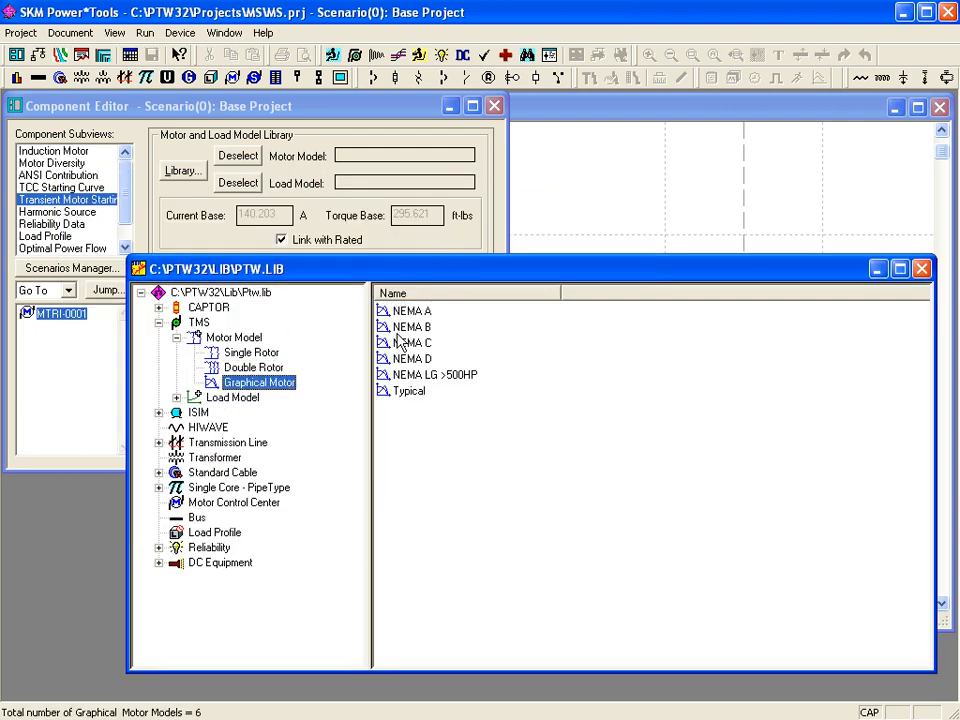
double_click(403, 393)
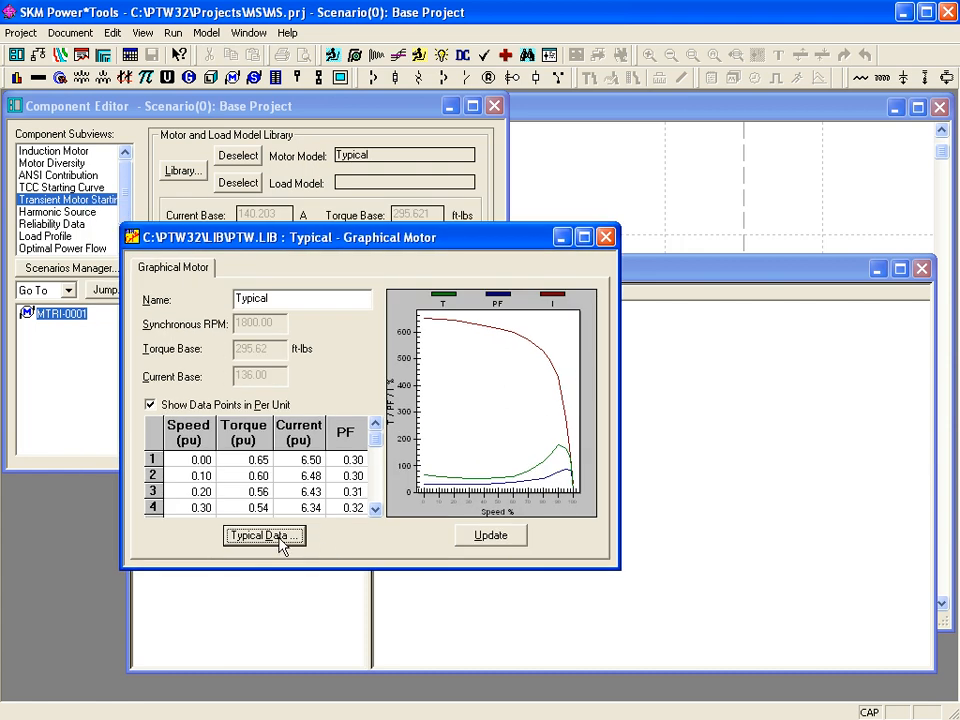
left_click(280, 538)
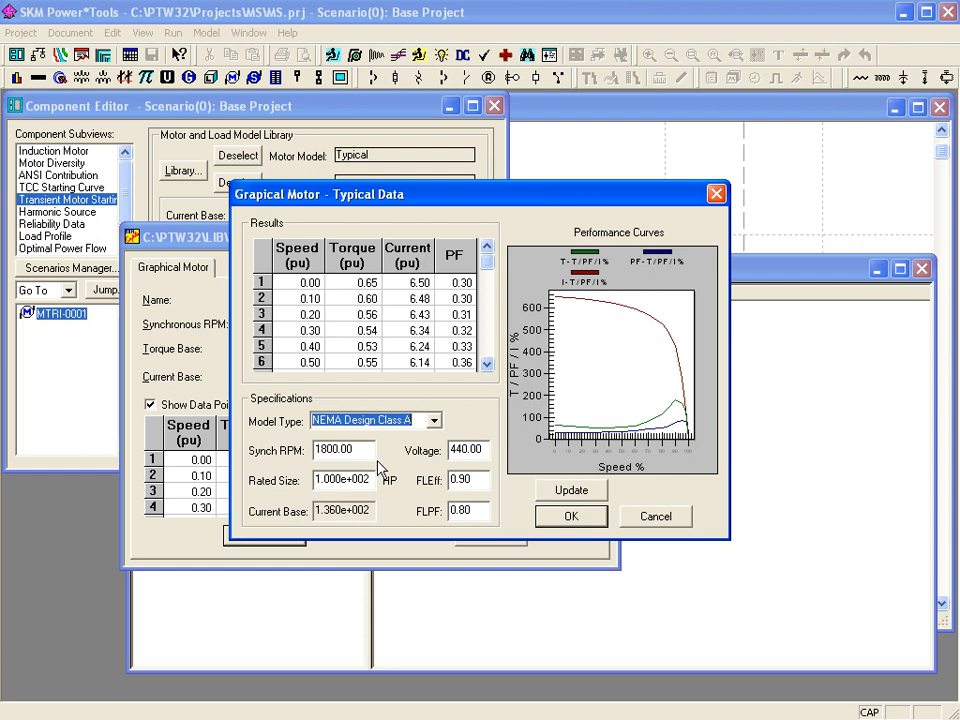
left_click(435, 421)
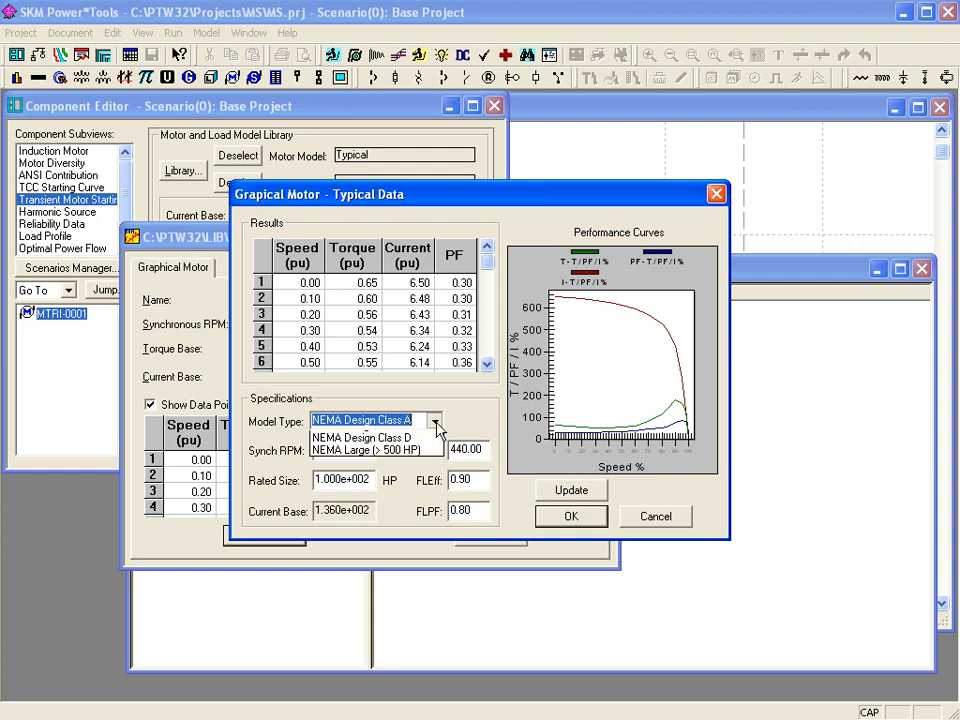
left_click(437, 423)
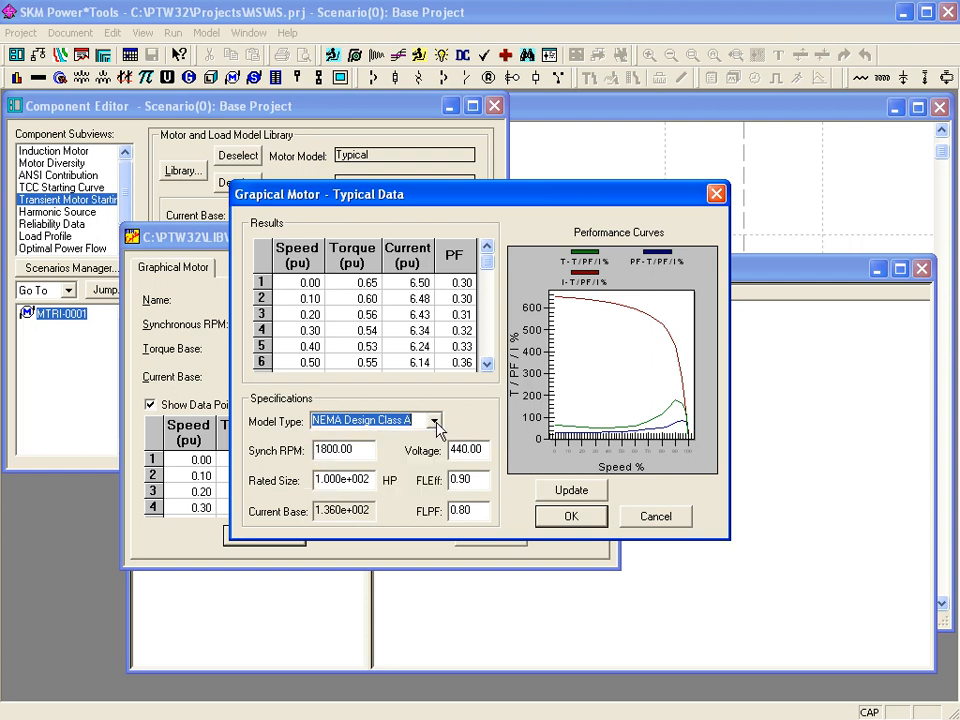
left_click(372, 480)
left_click_drag(372, 480, 279, 487)
type("100")
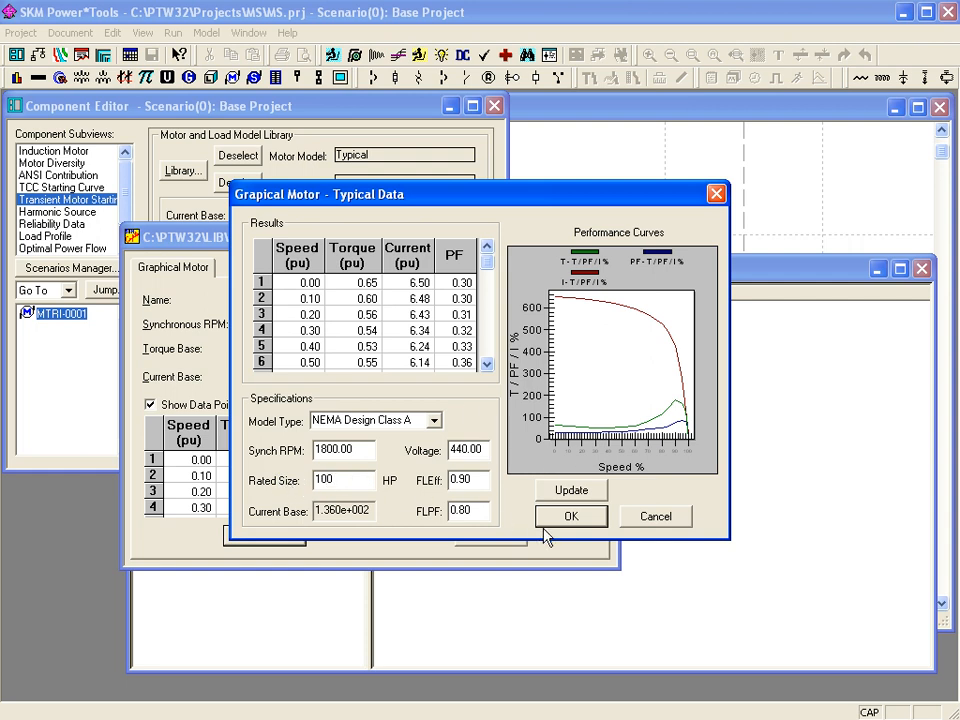
left_click(571, 517)
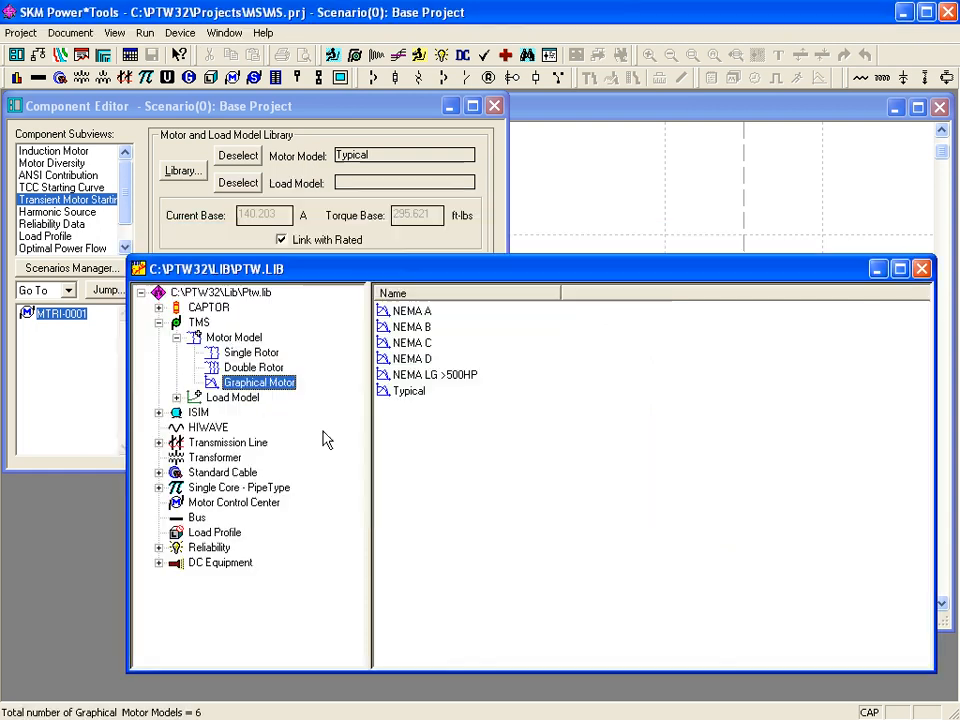
- Create a new double rotor motor model in the library
left_click(262, 368)
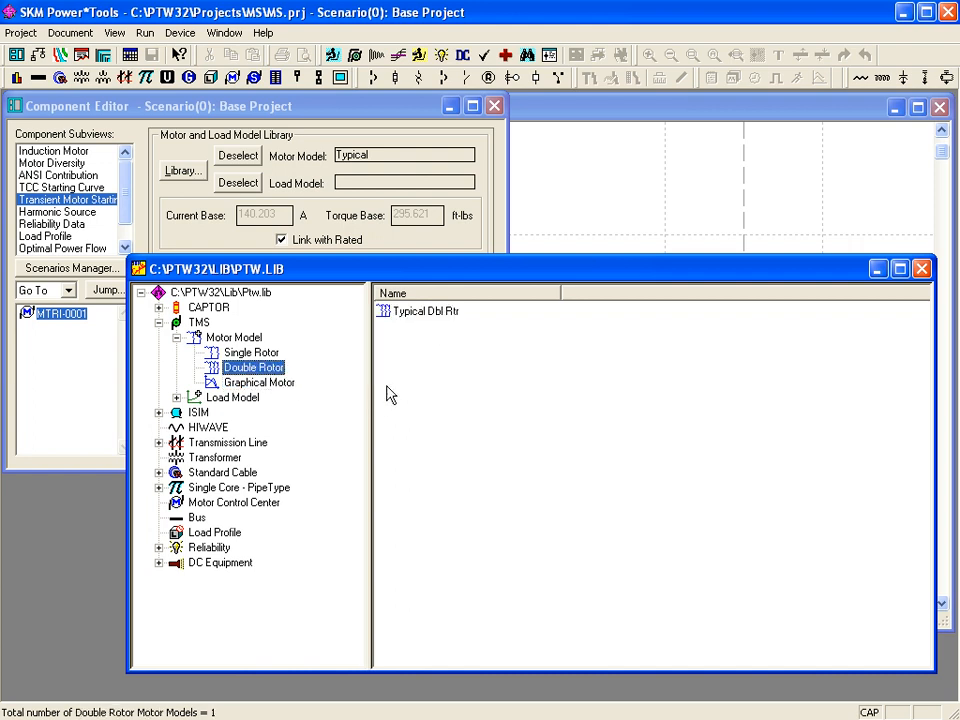
right_click(396, 356)
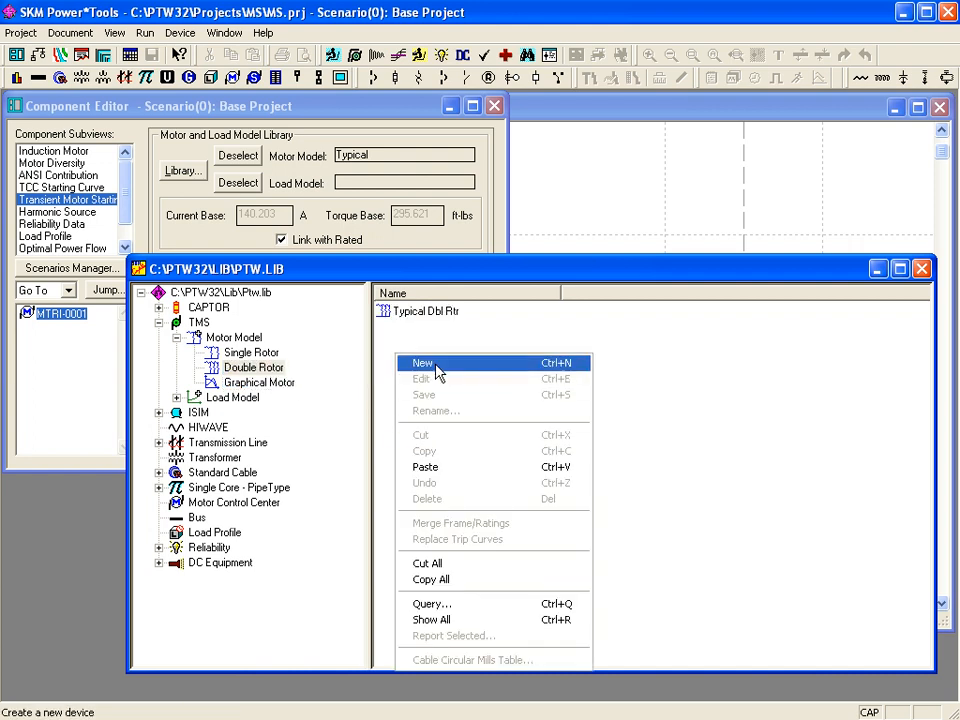
left_click(410, 366)
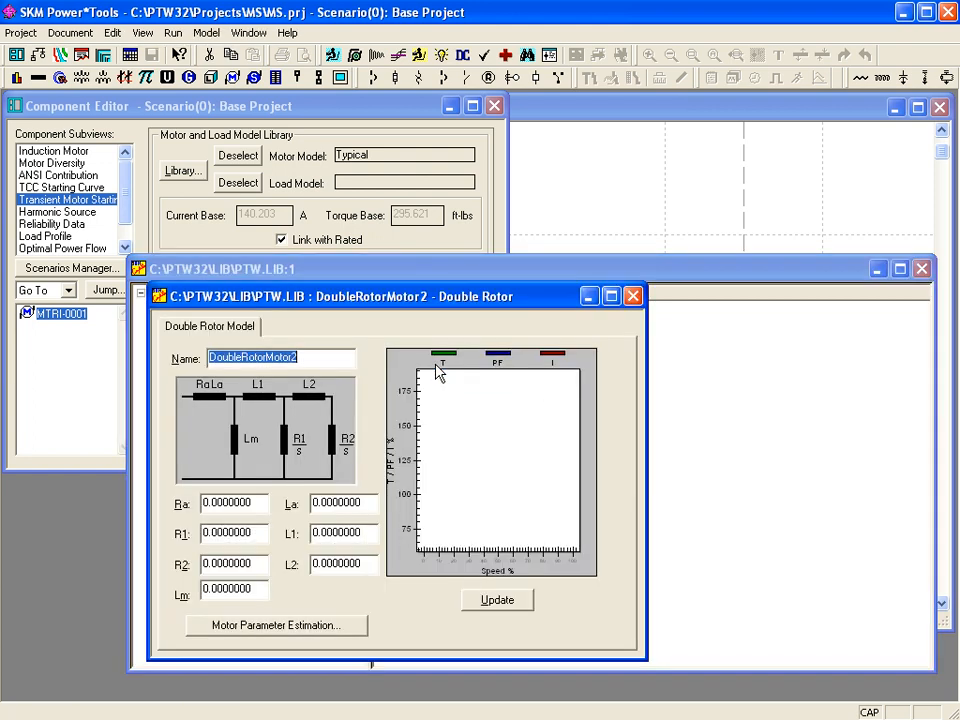
- Estimate the double rotor model's parameters for Istart 6, Tstart 1.5, Tmax 2.5, PFstart 0.2 and PFrated 0.9
left_click(283, 630)
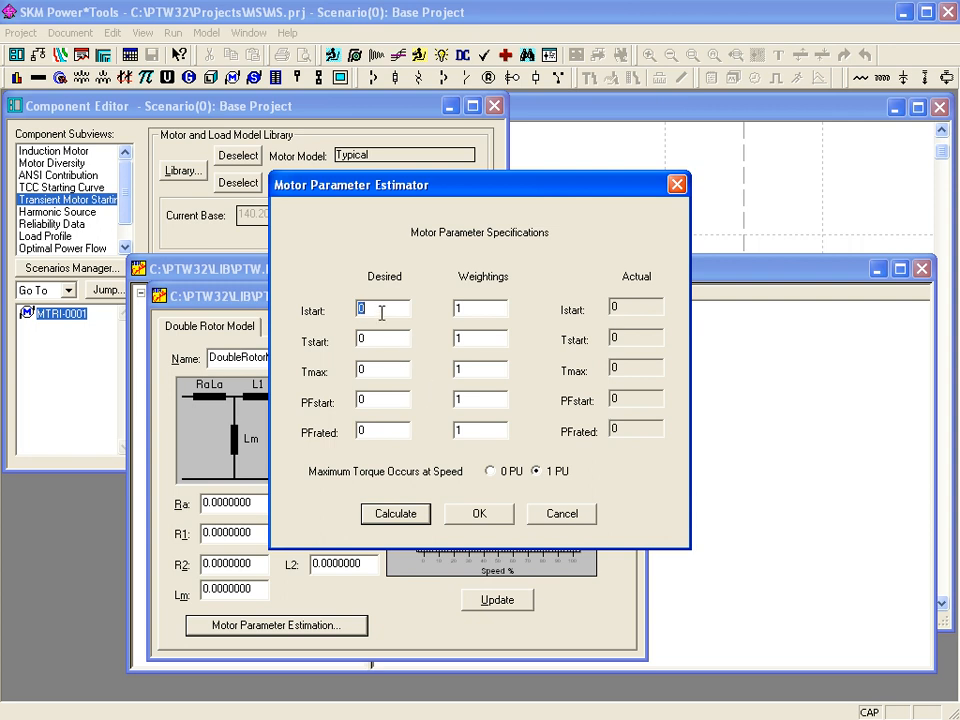
type("6")
key("Tab")
type("1.5")
key("Tab")
type("2.5")
key("Tab")
type(".2")
key("Tab")
type(".9")
left_click(397, 514)
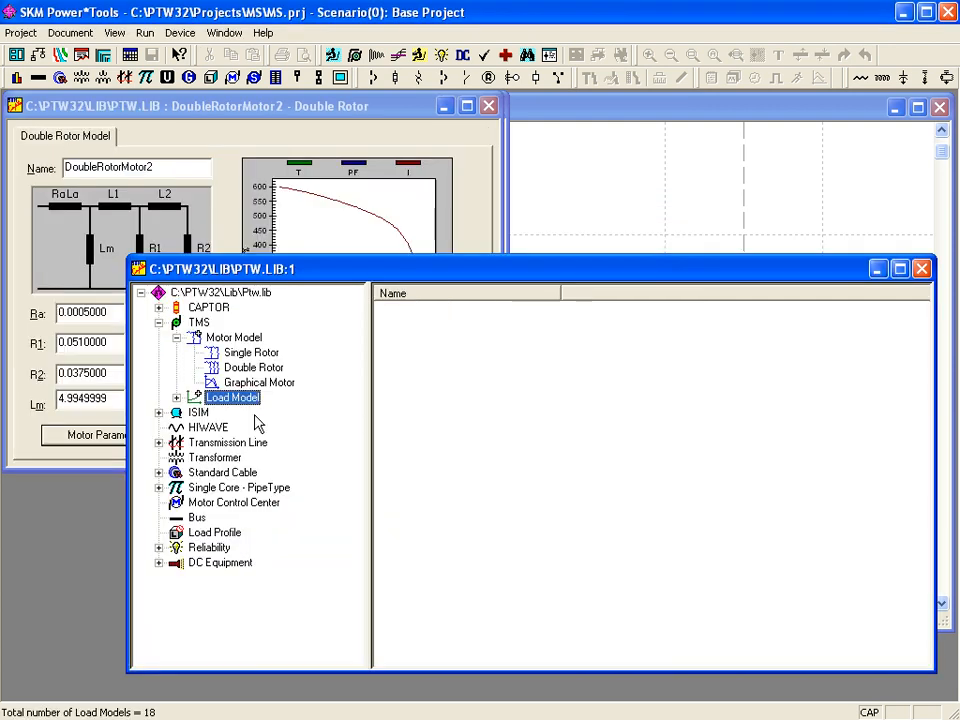
- Create a new exponential load model among the library's TMS load models
left_click(176, 398)
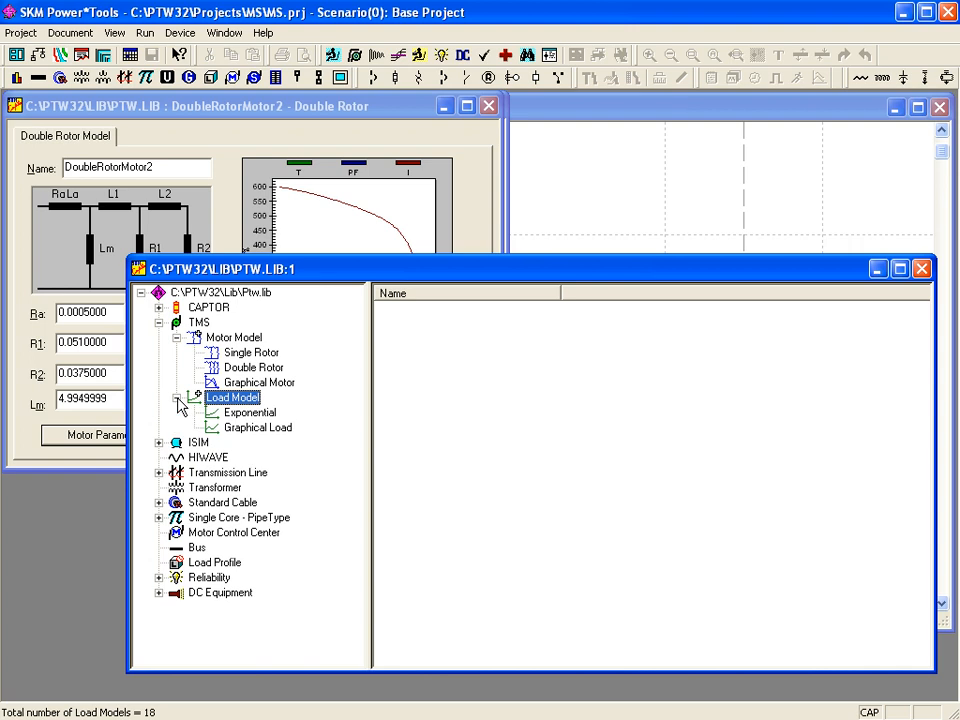
left_click(256, 416)
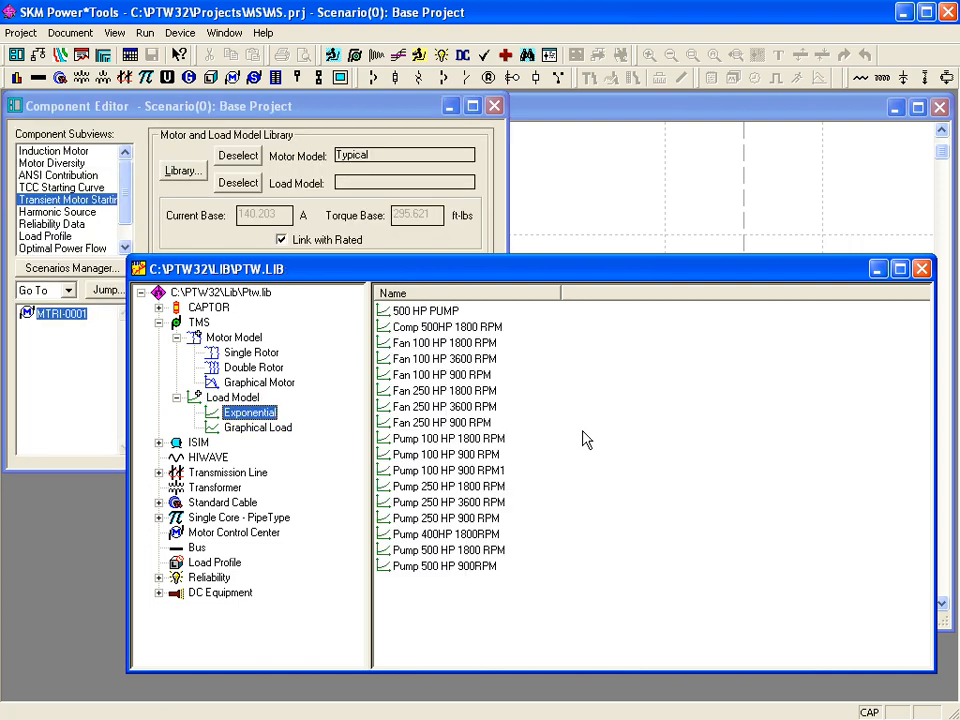
left_click(581, 428)
right_click(581, 428)
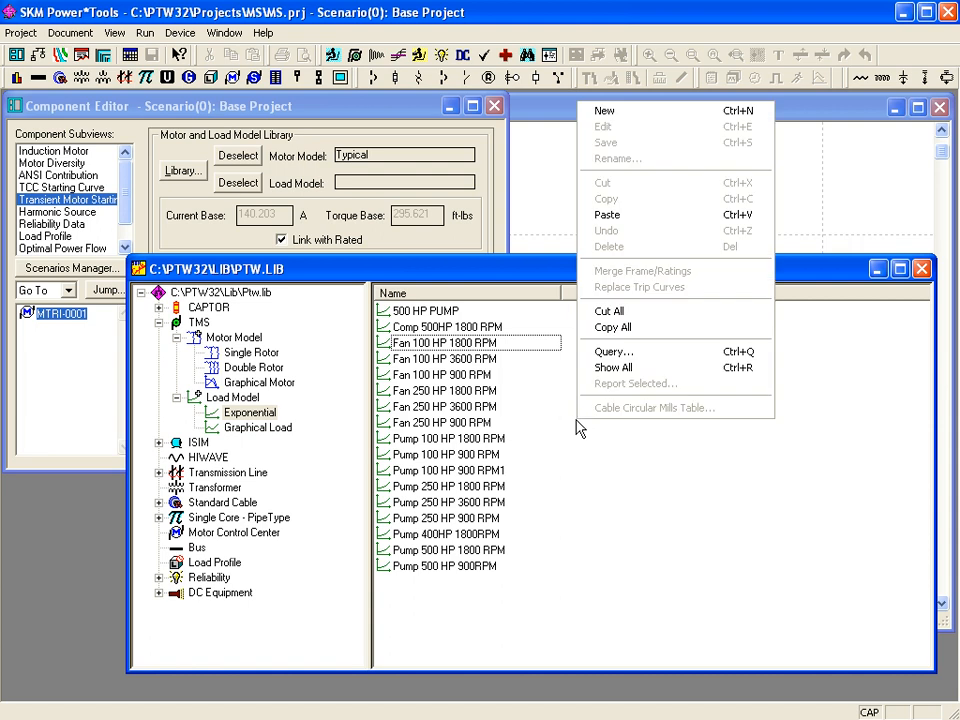
left_click(660, 113)
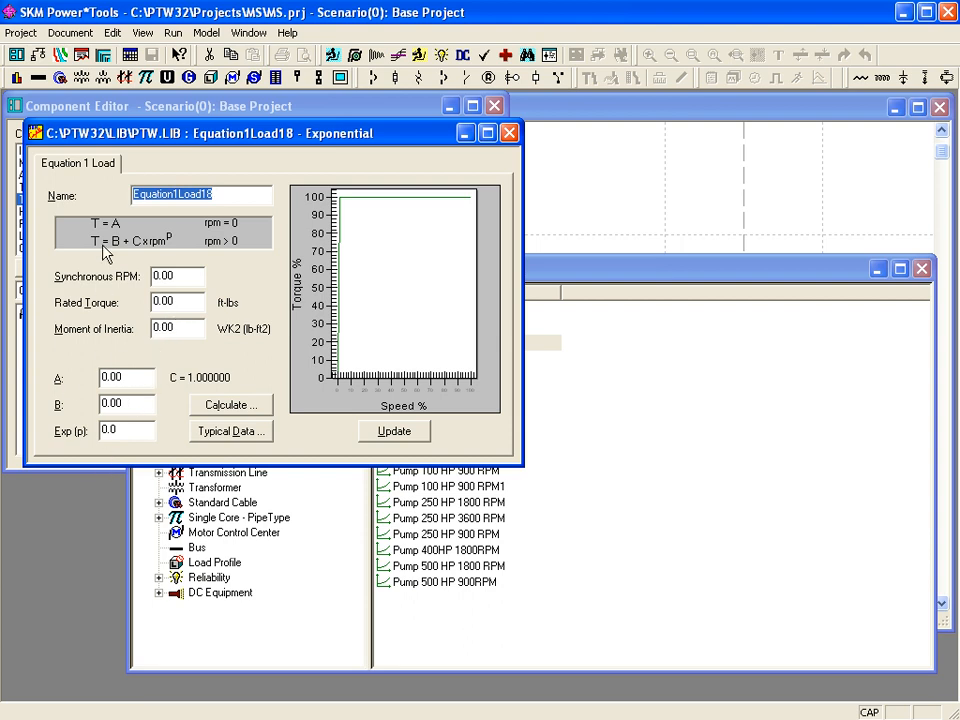
- Fill the new exponential load model with typical pump data for 1800 RPM and 100 HP
left_click(255, 432)
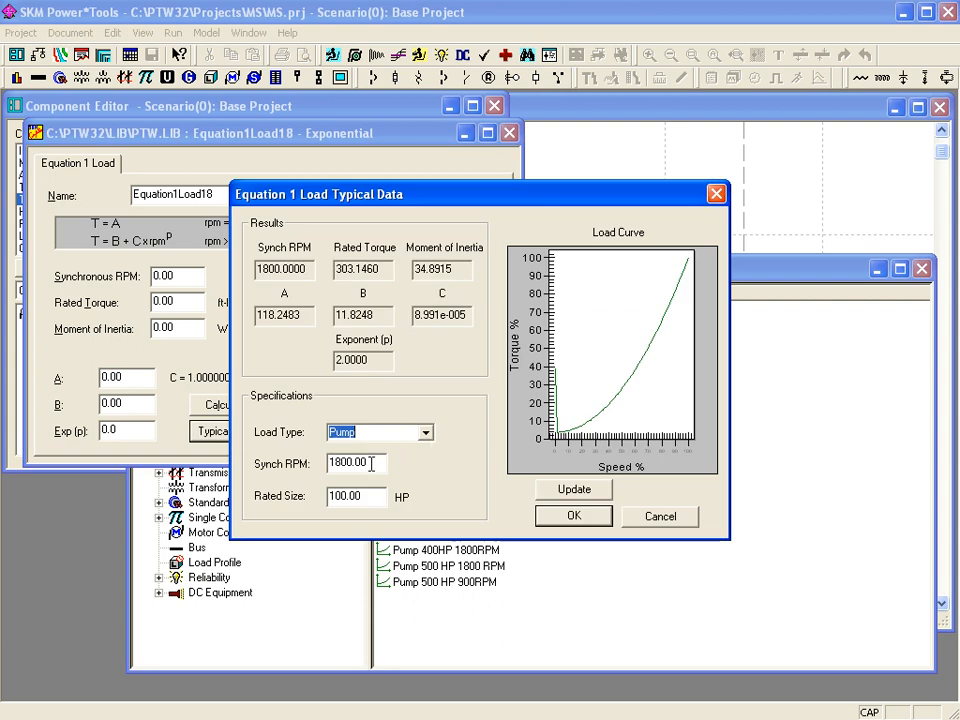
left_click(567, 490)
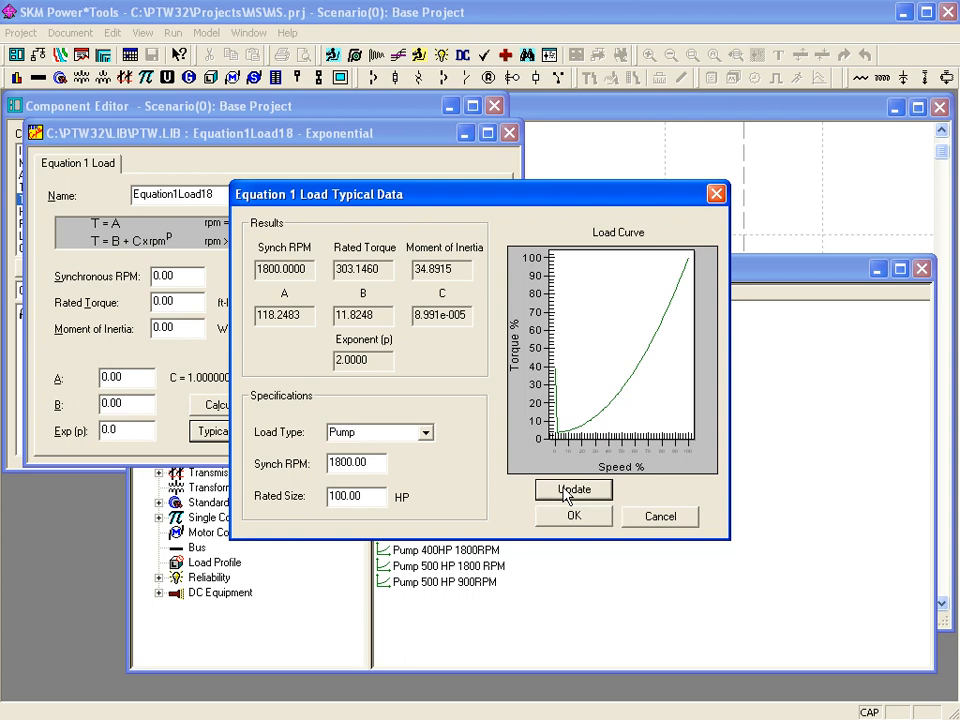
left_click(570, 519)
left_click(443, 397)
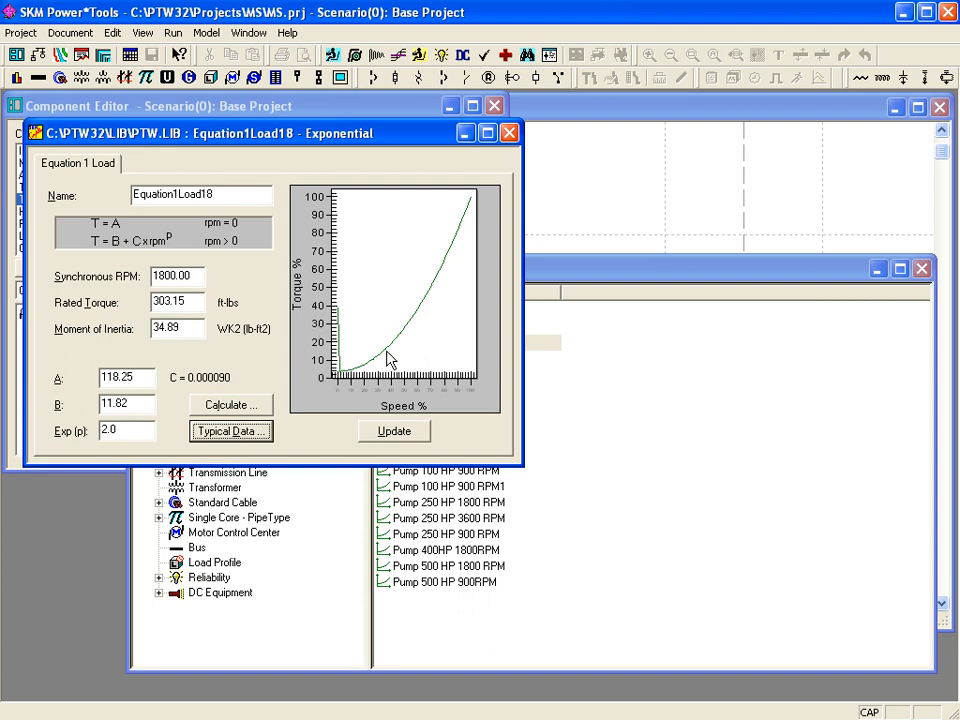
- Return to the library and view the 2000 HP FAN graphical load model
left_click(575, 269)
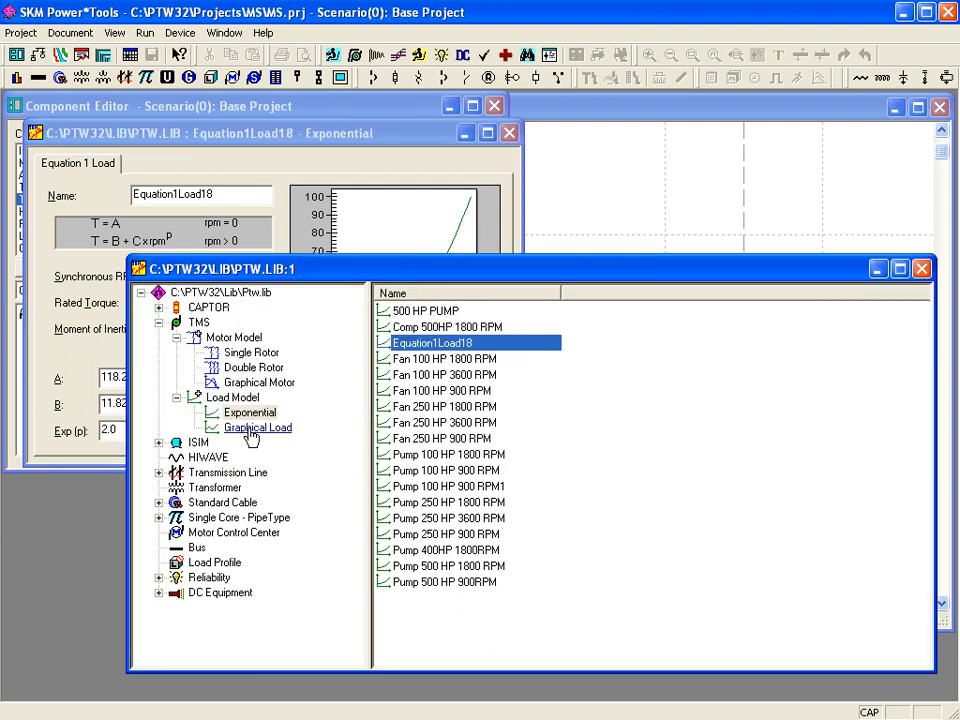
left_click(255, 428)
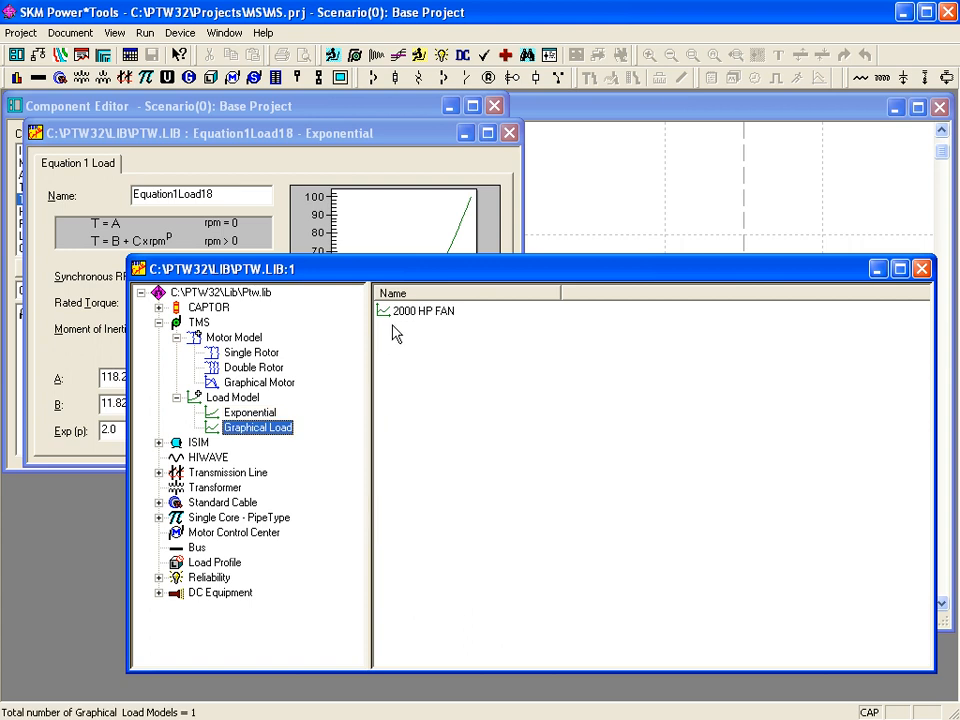
double_click(400, 312)
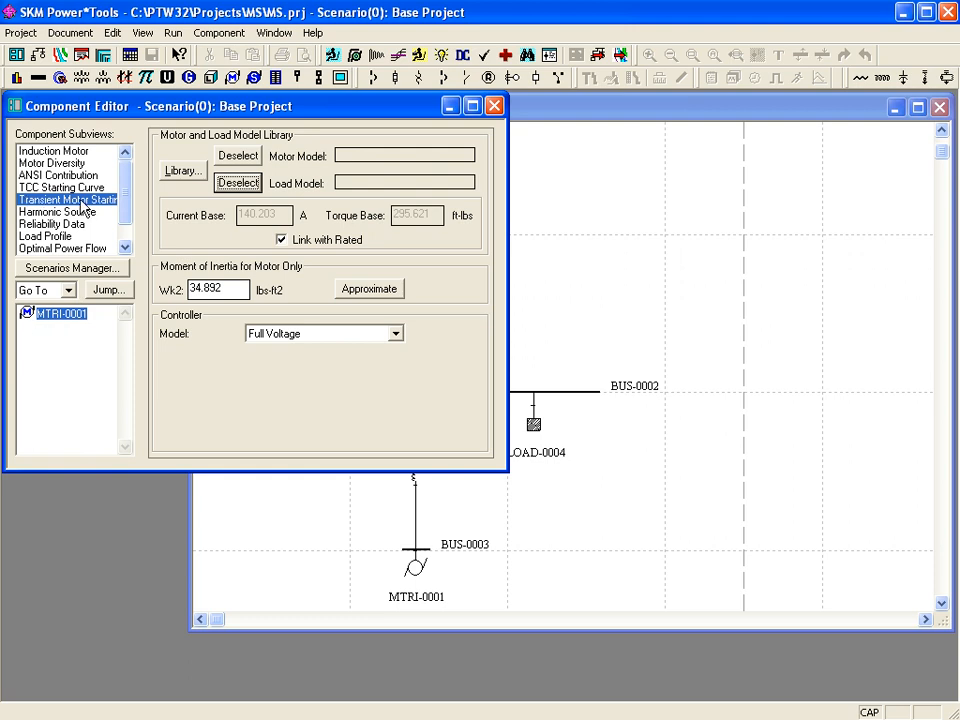
- Assign the library's Fan 100 HP 1800 RPM load model and the Typical graphical motor model to motor MTRI-0001
left_click(186, 172)
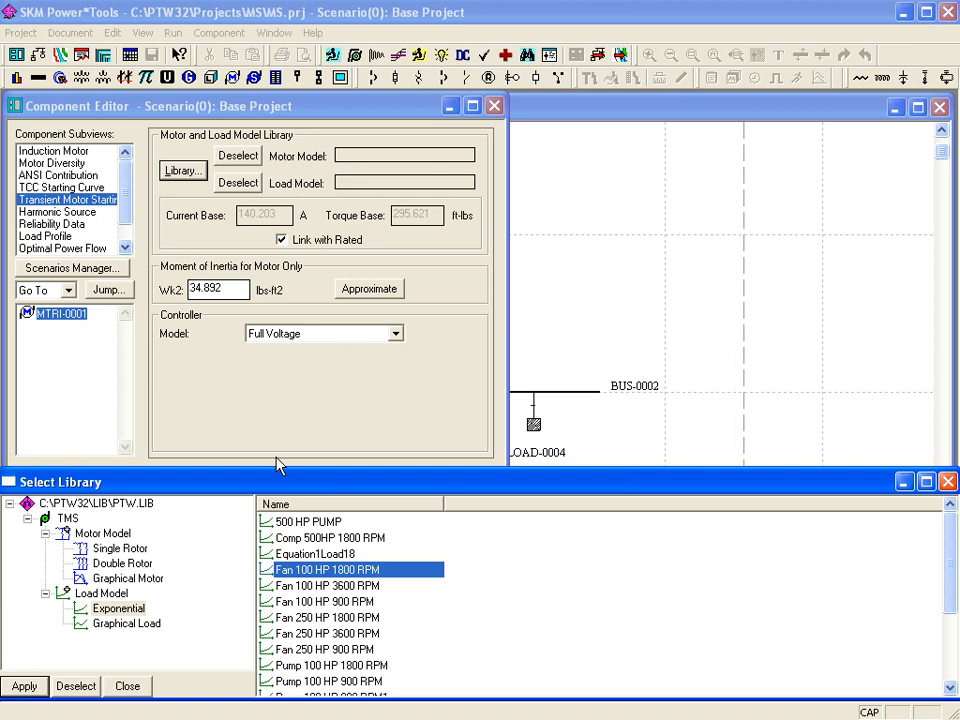
double_click(272, 571)
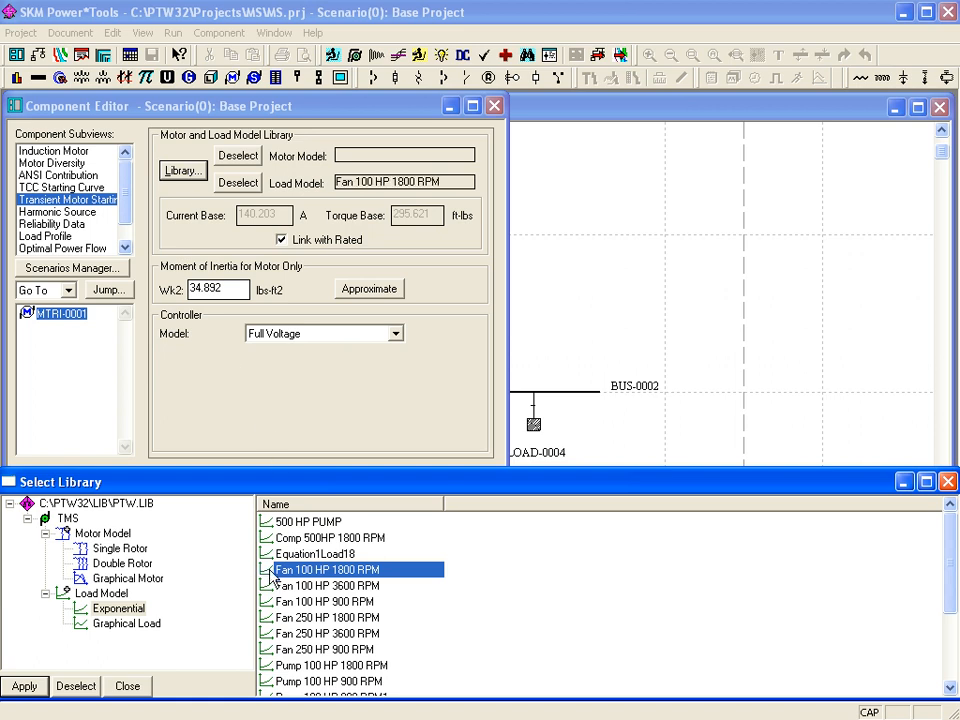
left_click(127, 578)
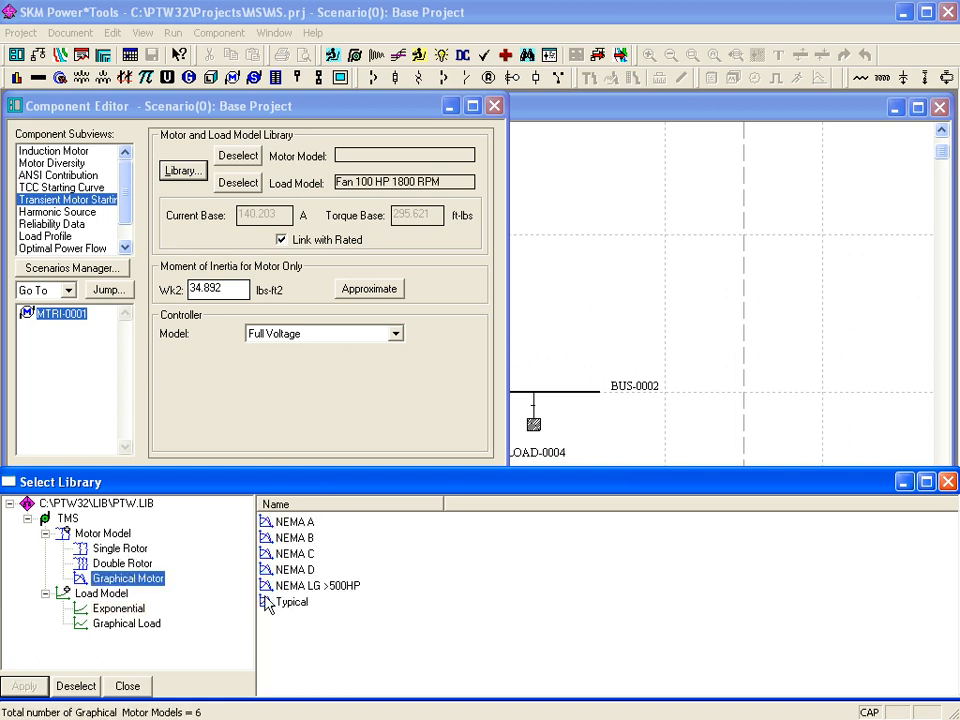
double_click(268, 604)
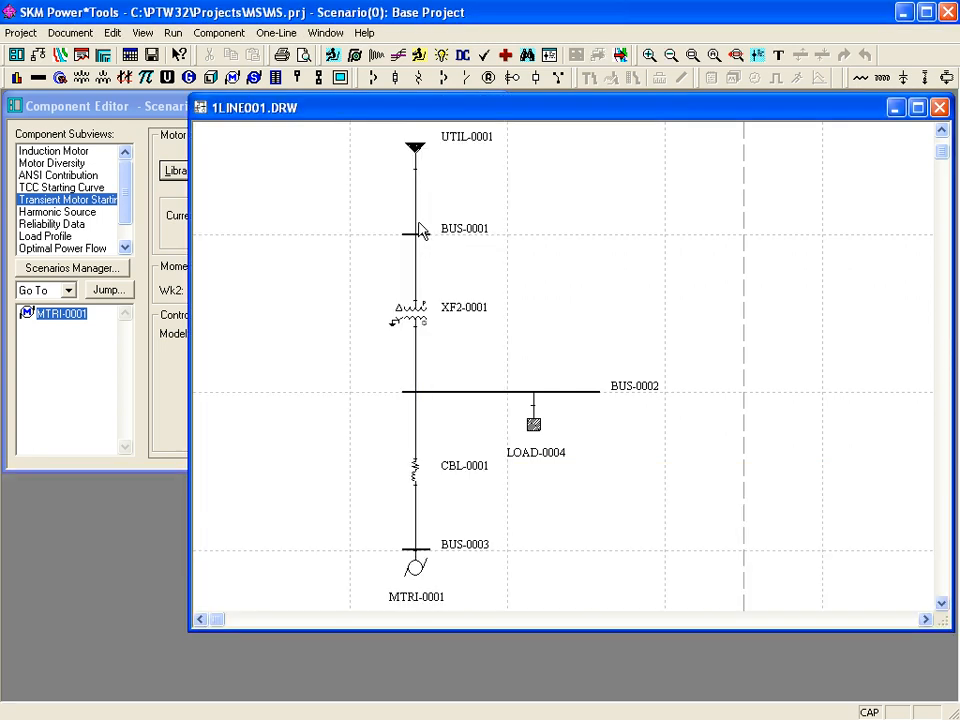
- Open the Transient Motor Starting study and select motor MTRI-0001 with buses BUS-0001 and BUS-0003 for Case1
left_click(172, 33)
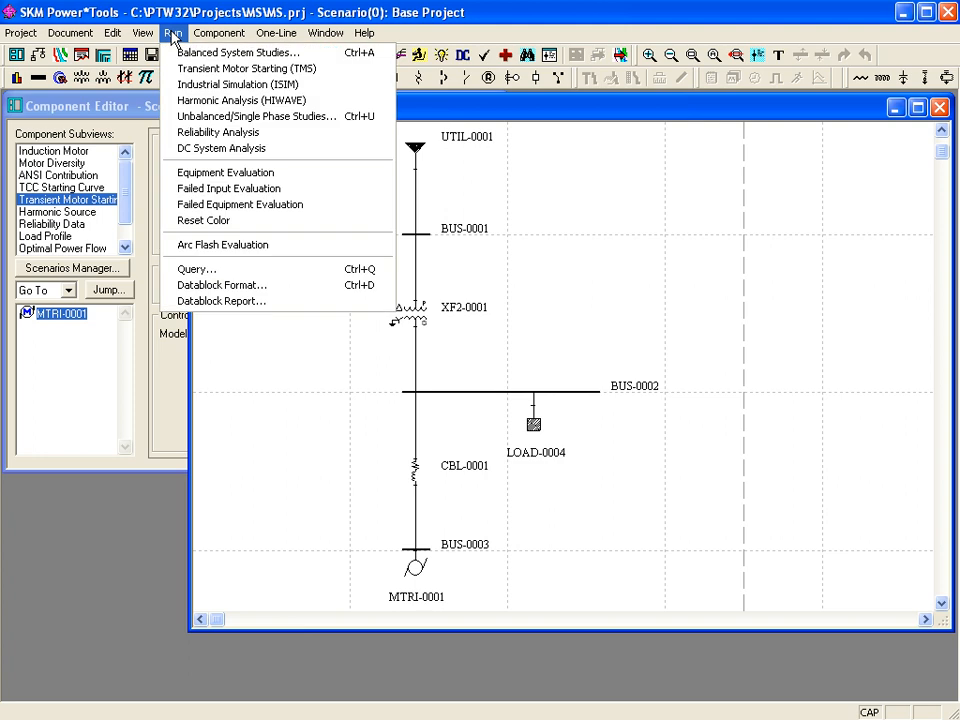
left_click(207, 69)
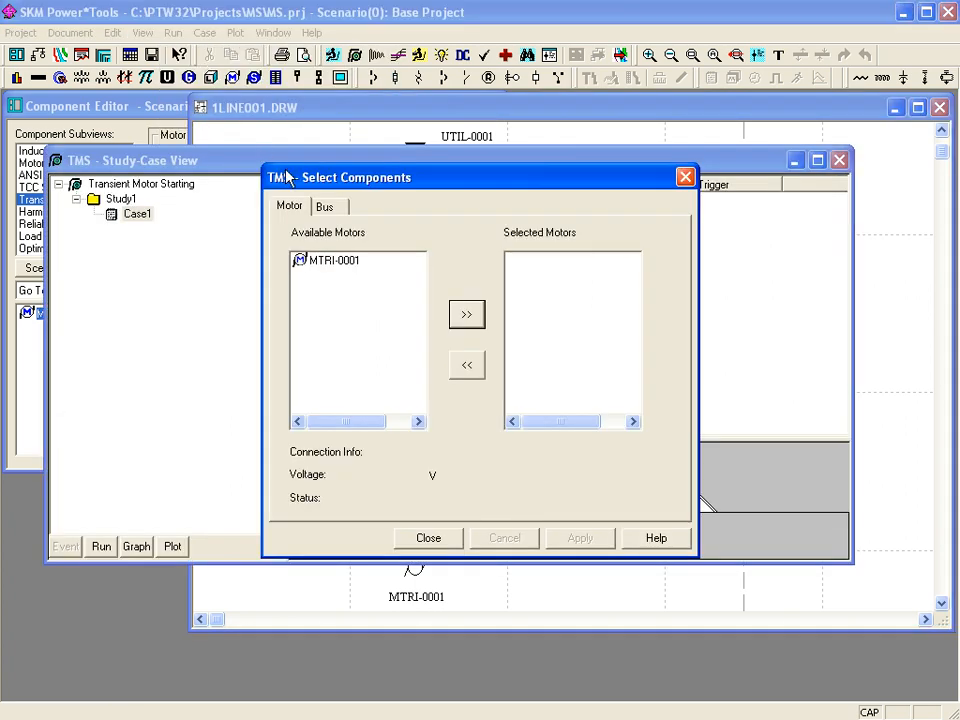
double_click(328, 264)
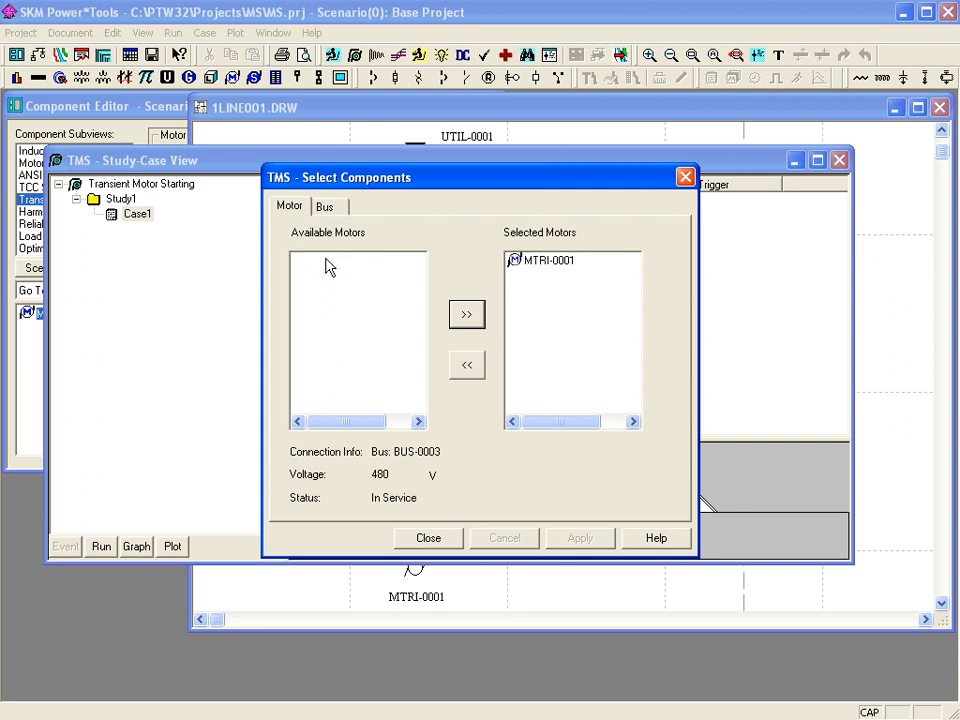
left_click(322, 207)
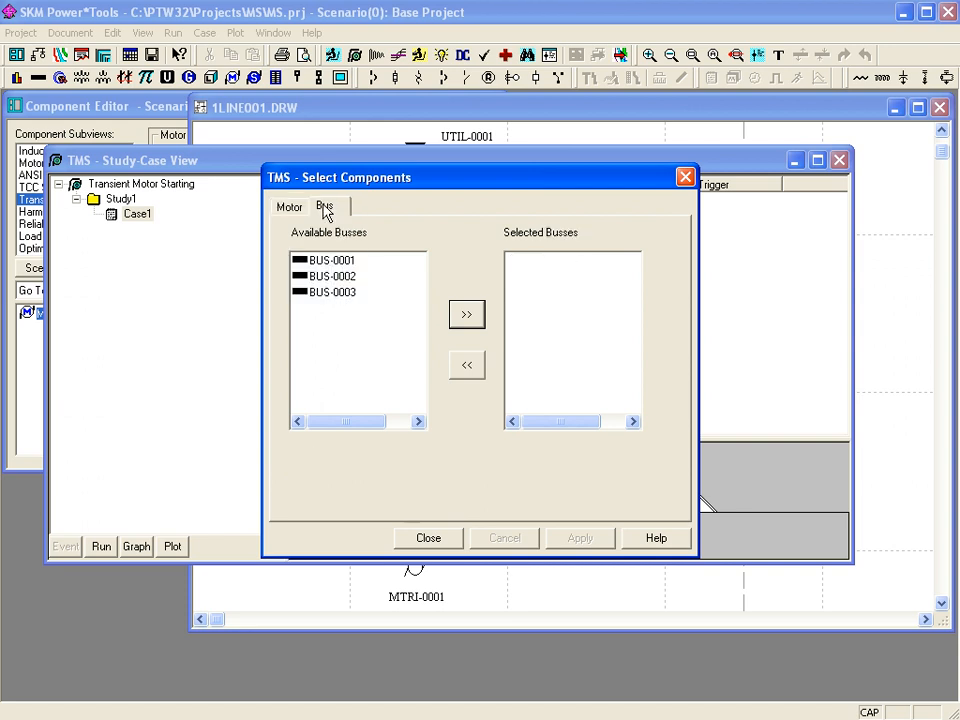
double_click(333, 261)
double_click(333, 278)
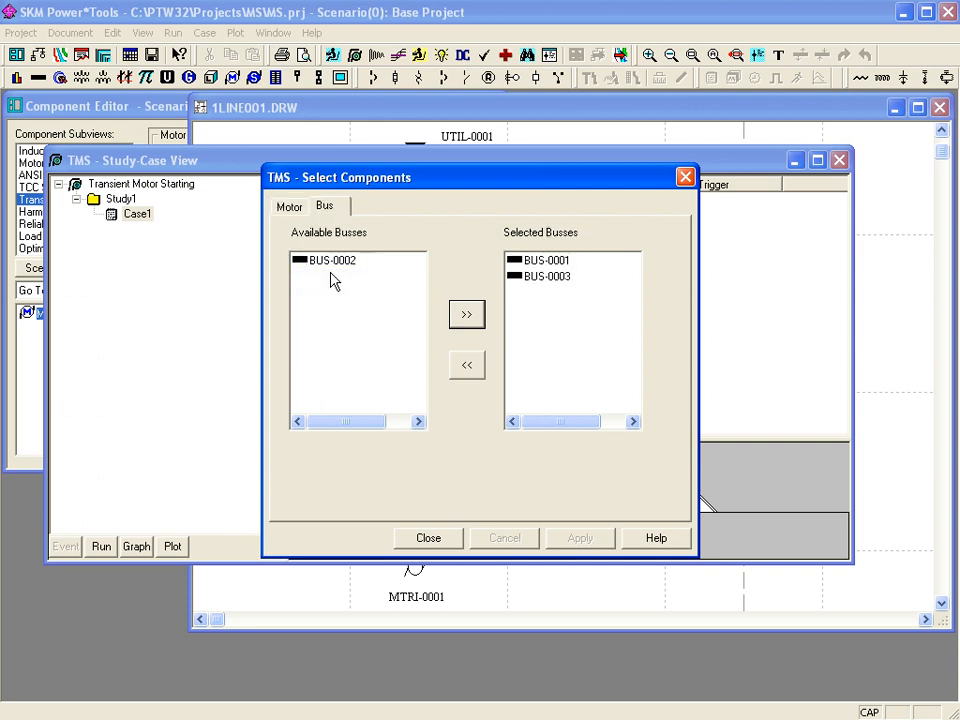
left_click(429, 538)
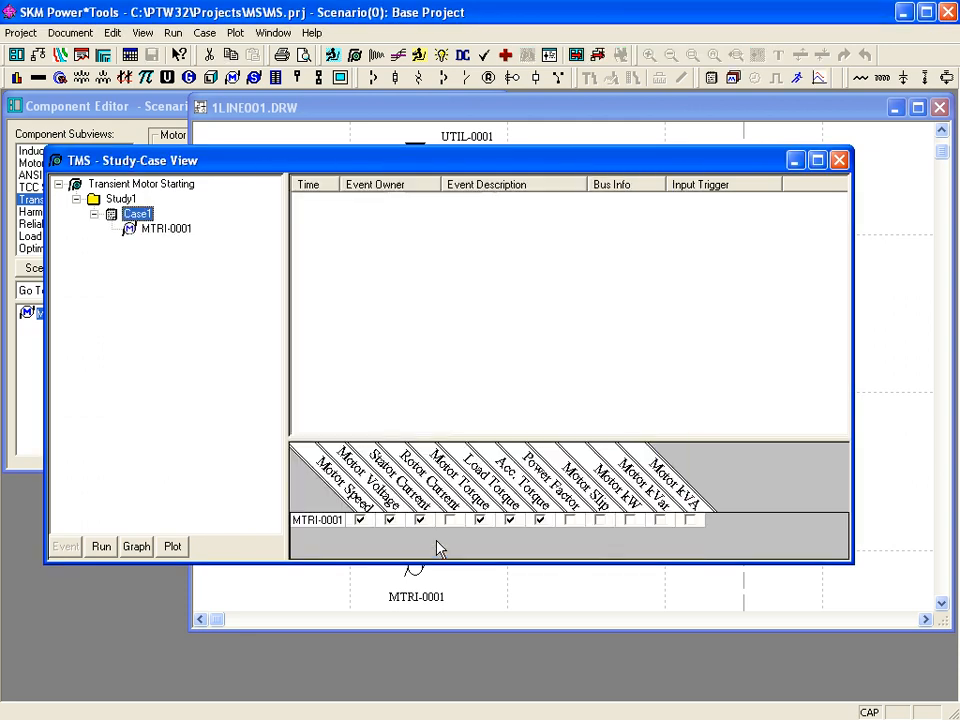
- Create a time-dependent start event at 1 second for motor MTRI-0001 in Case1
double_click(130, 230)
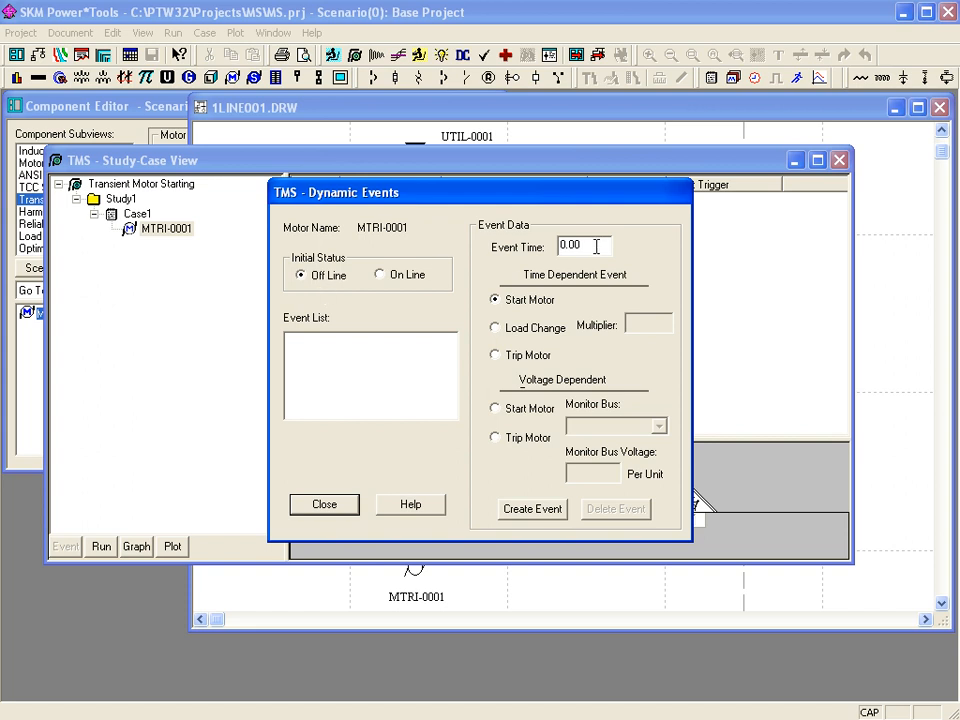
left_click_drag(600, 246, 540, 247)
type("1")
left_click(522, 511)
left_click(325, 505)
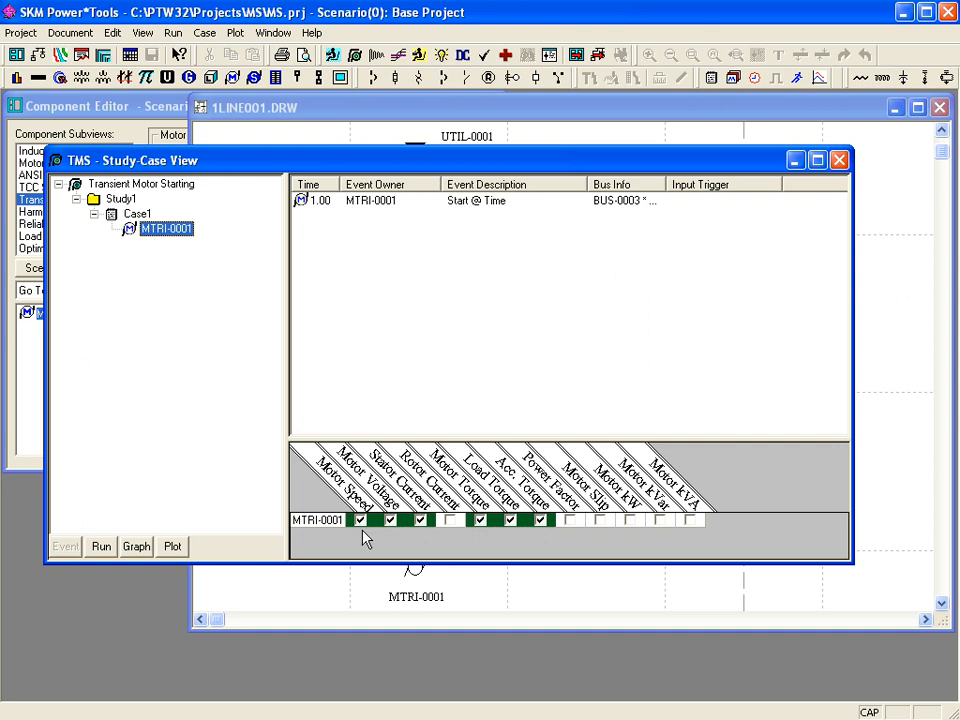
- Run the transient motor starting study for Case1 with the TMS.RPT report and a fixed 0.5-second report time step
left_click(97, 549)
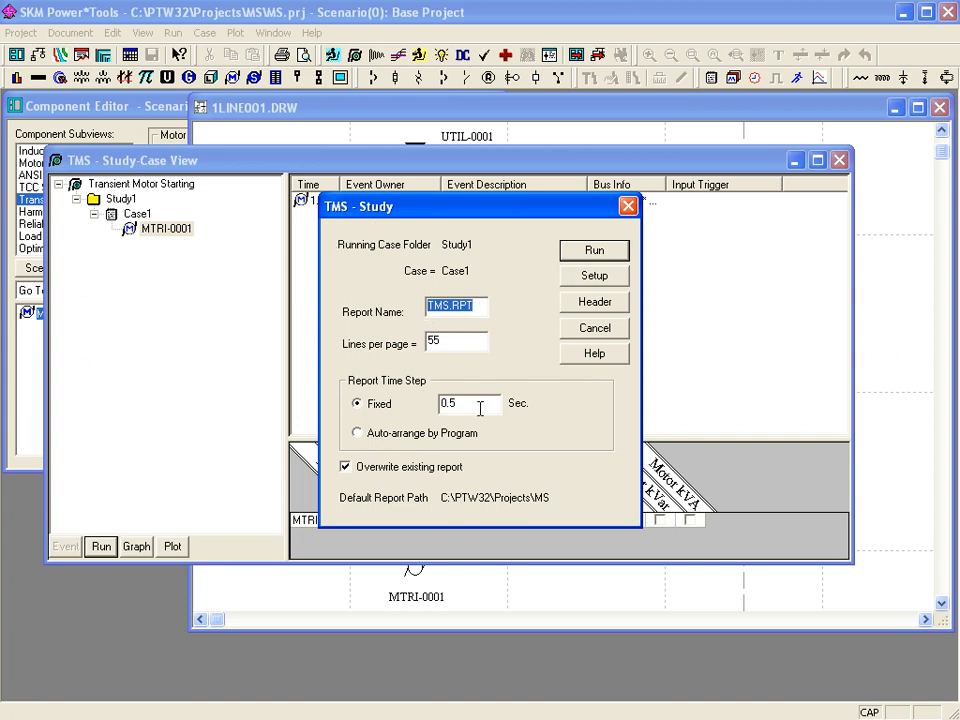
left_click(578, 255)
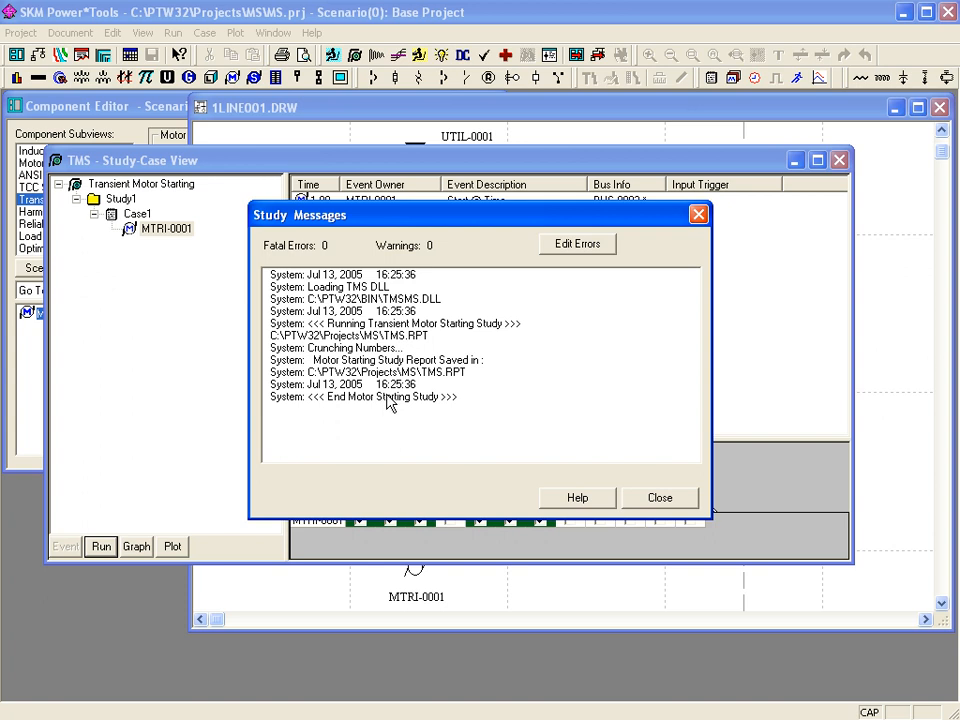
left_click(658, 502)
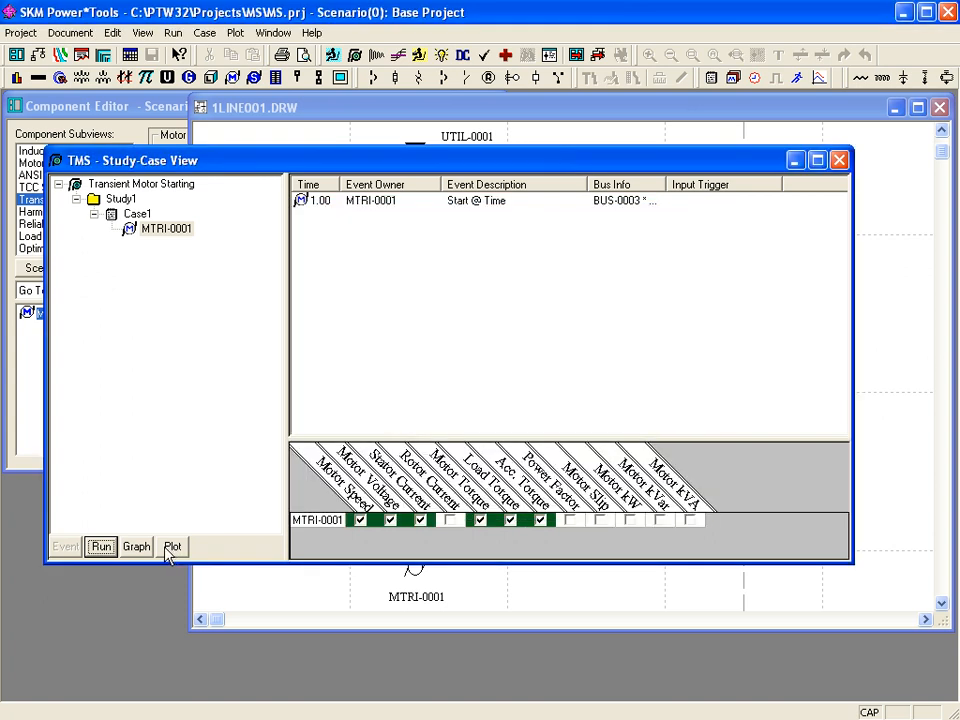
- Create a new plot showing the motor speed of MTRI-0001 and the bus voltage of BUS-0001
left_click(170, 549)
left_click(596, 344)
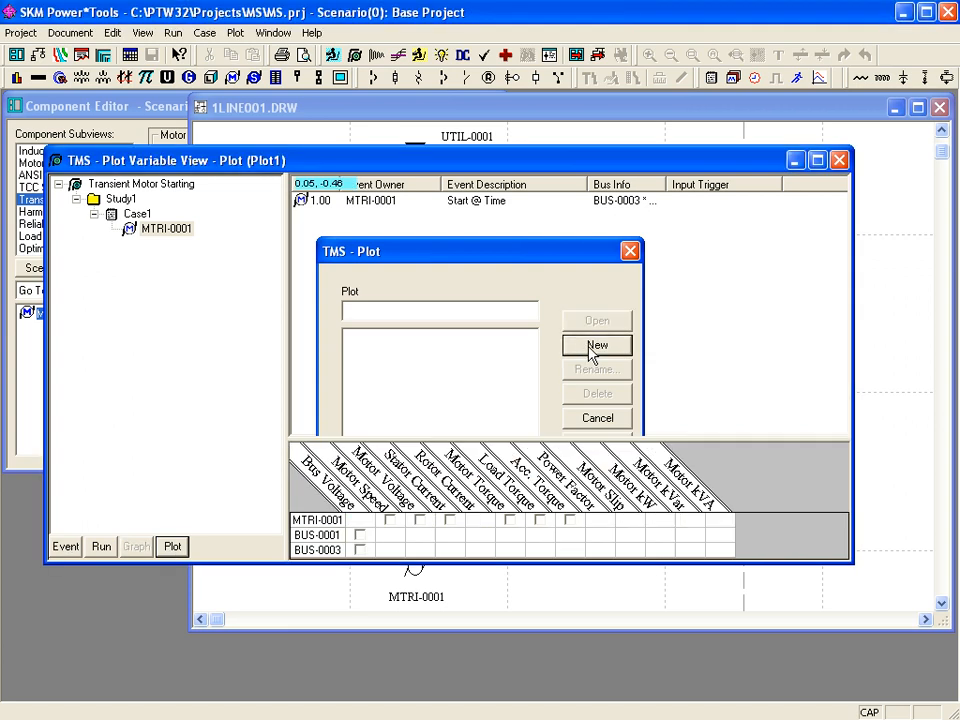
left_click(390, 521)
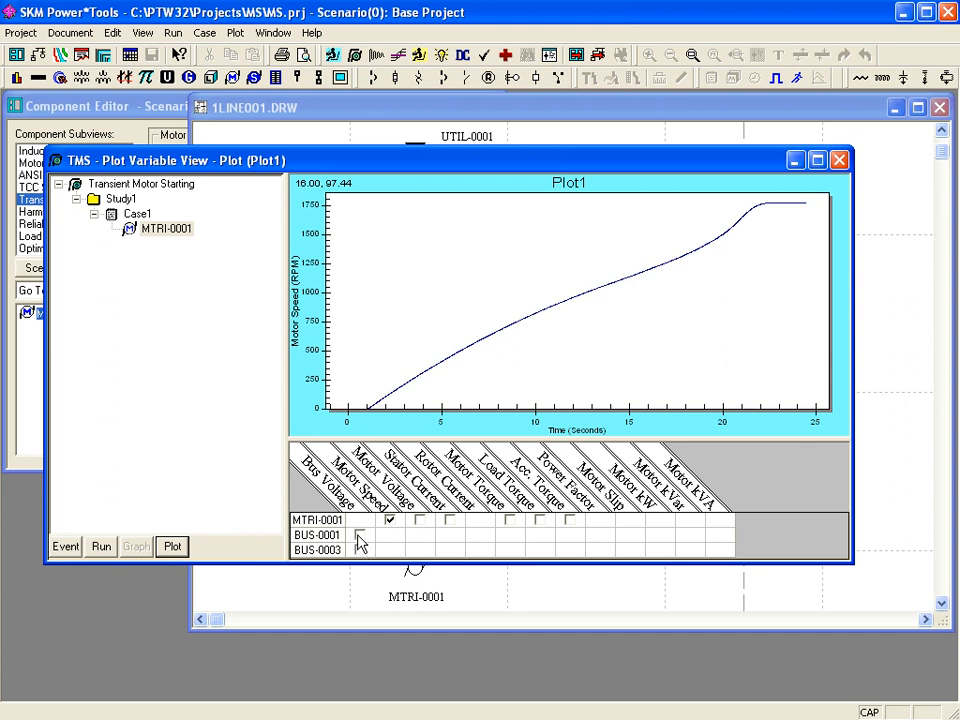
left_click(359, 535)
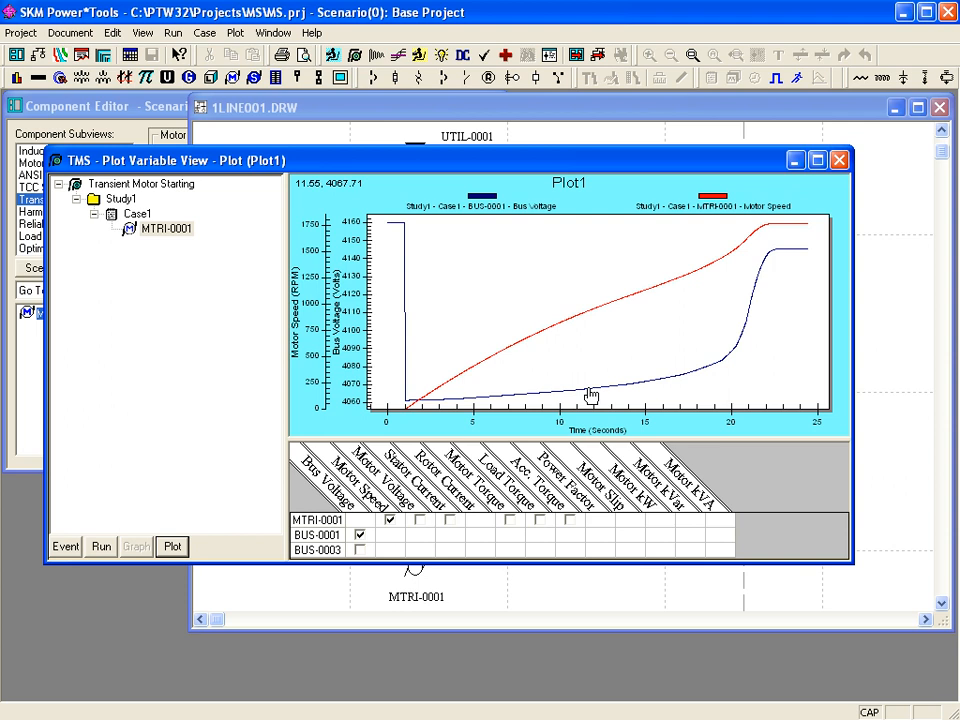
- Rename Case1 as 30 MVA FV
left_click(238, 321)
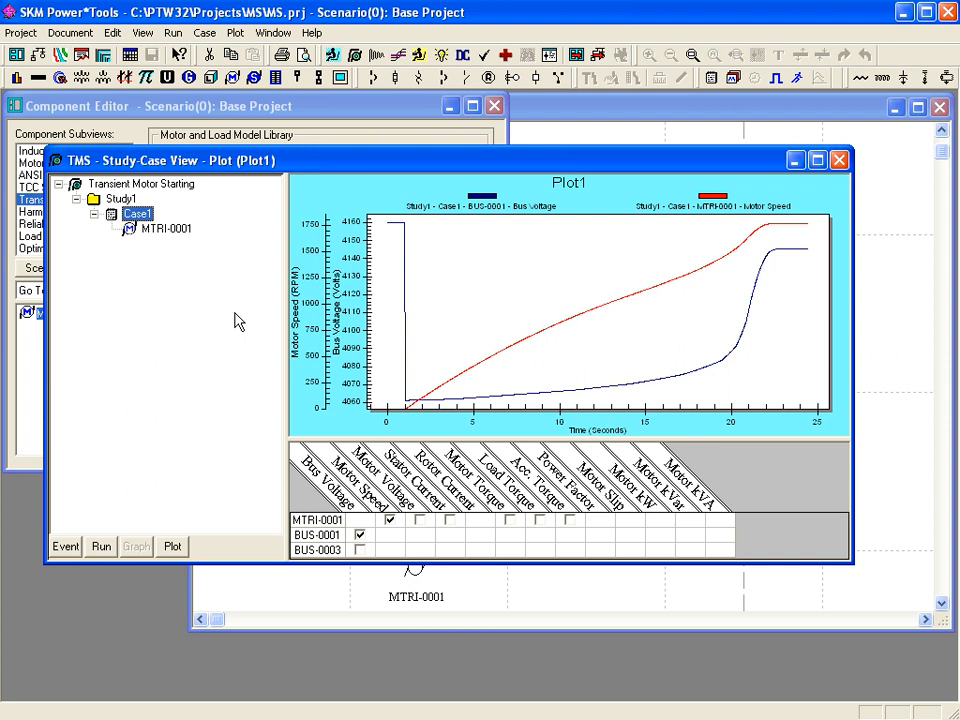
left_click(130, 214)
type("30 MVA")
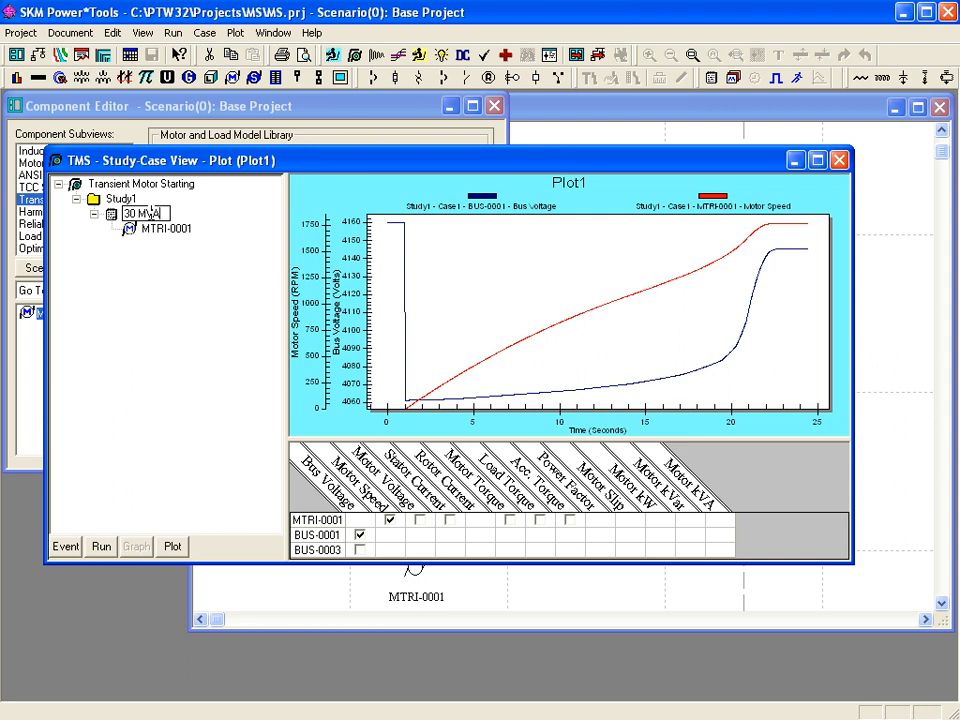
type(" FV")
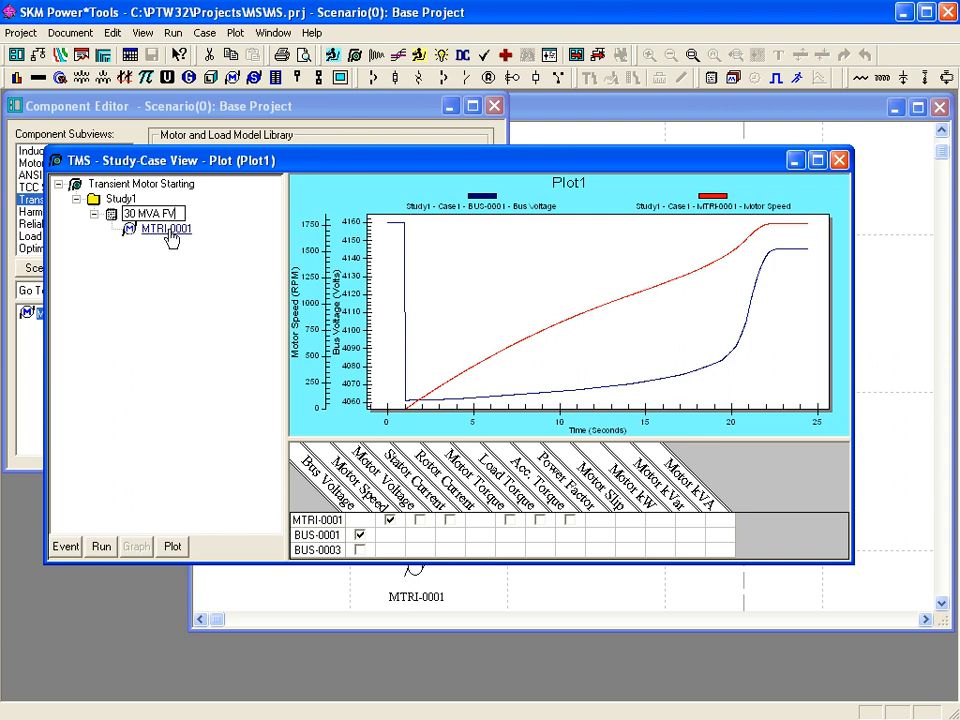
left_click(205, 318)
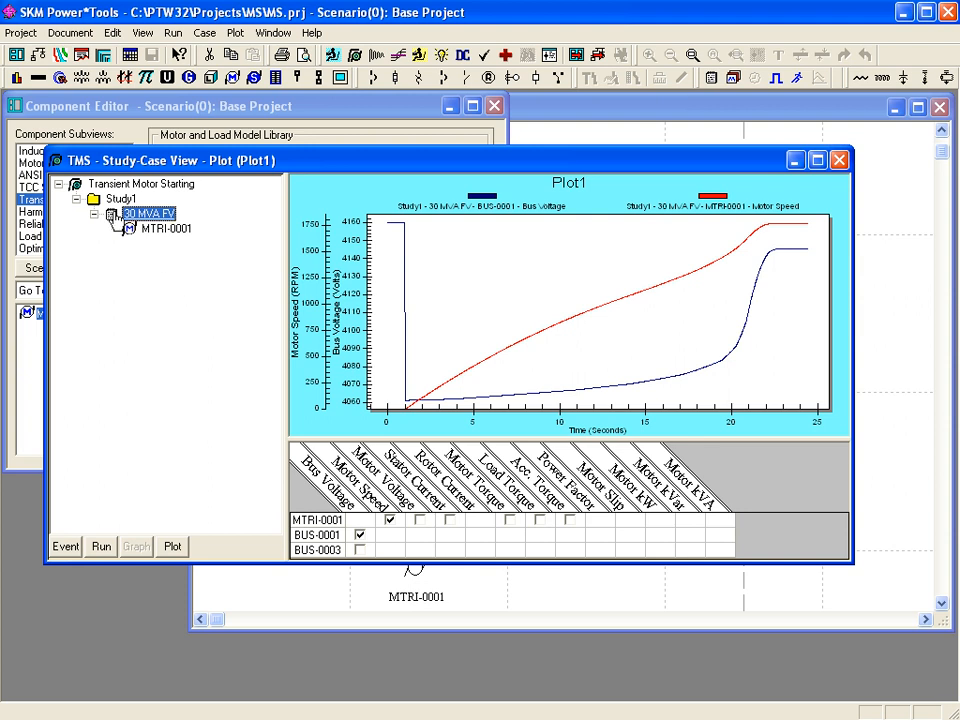
- Copy the 30 MVA FV case and paste the duplicate into Study1
right_click(113, 222)
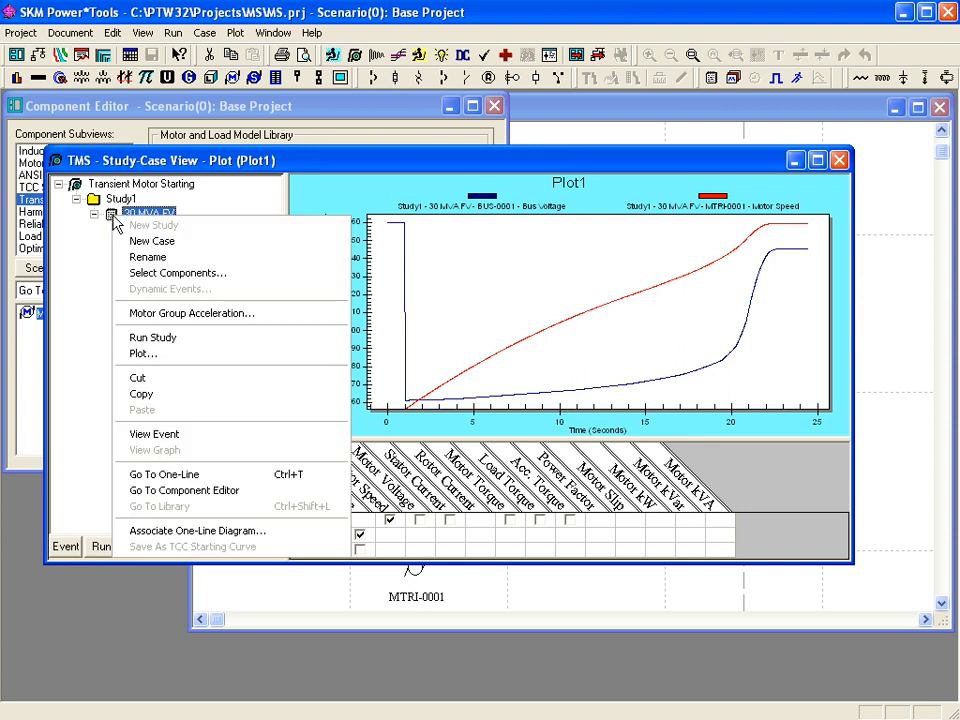
left_click(140, 392)
left_click(100, 200)
right_click(100, 200)
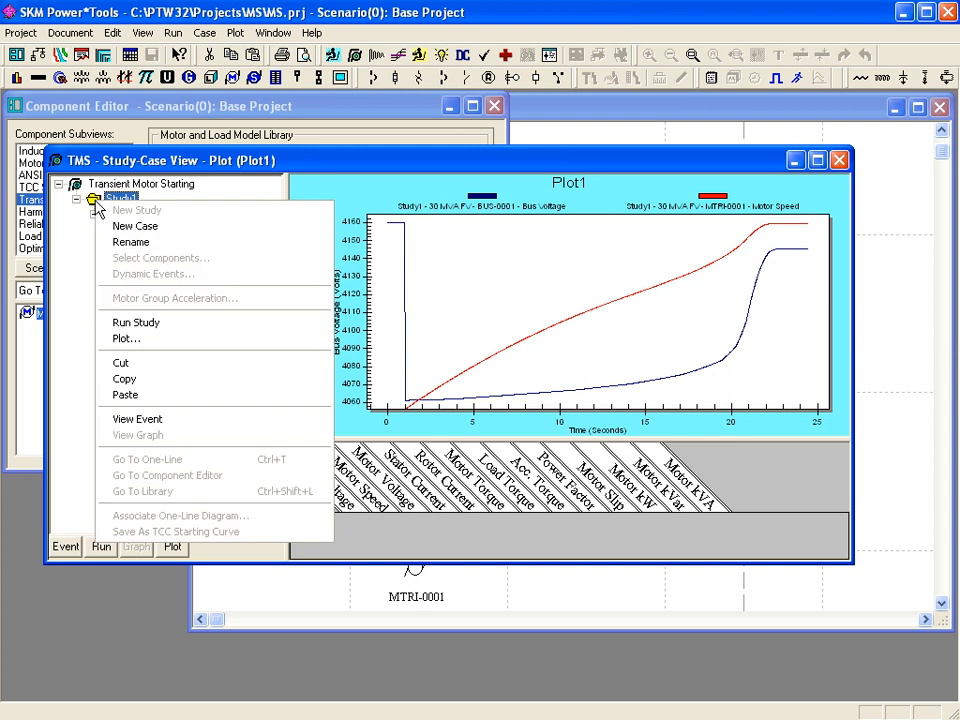
left_click(133, 396)
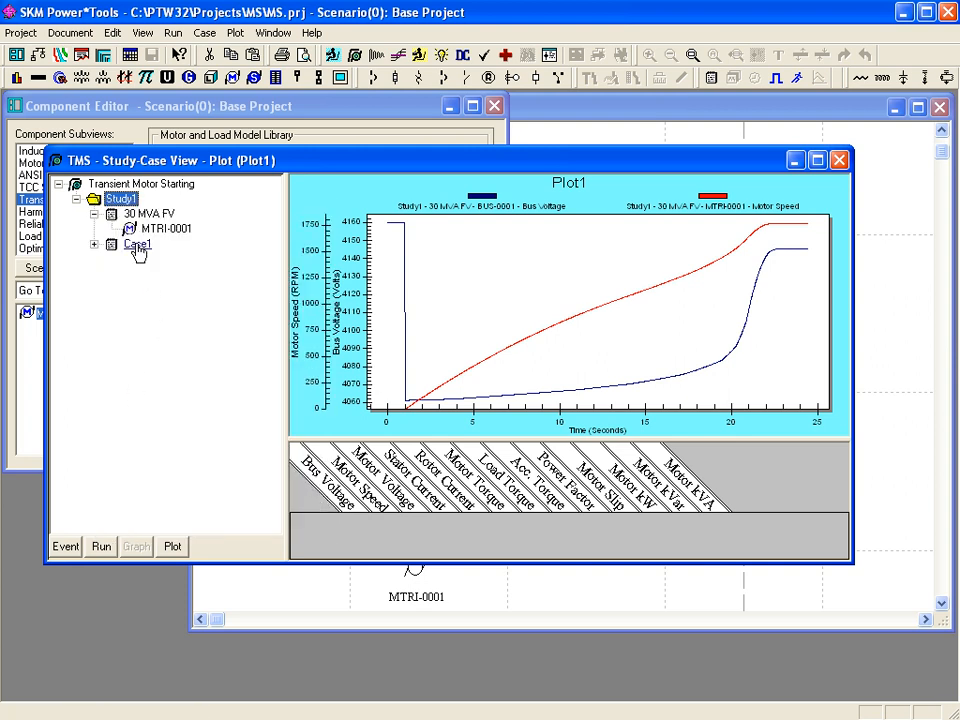
- Rename the duplicated case in Study1 as 300 MVA FV
left_click(137, 245)
left_click(137, 245)
type("300")
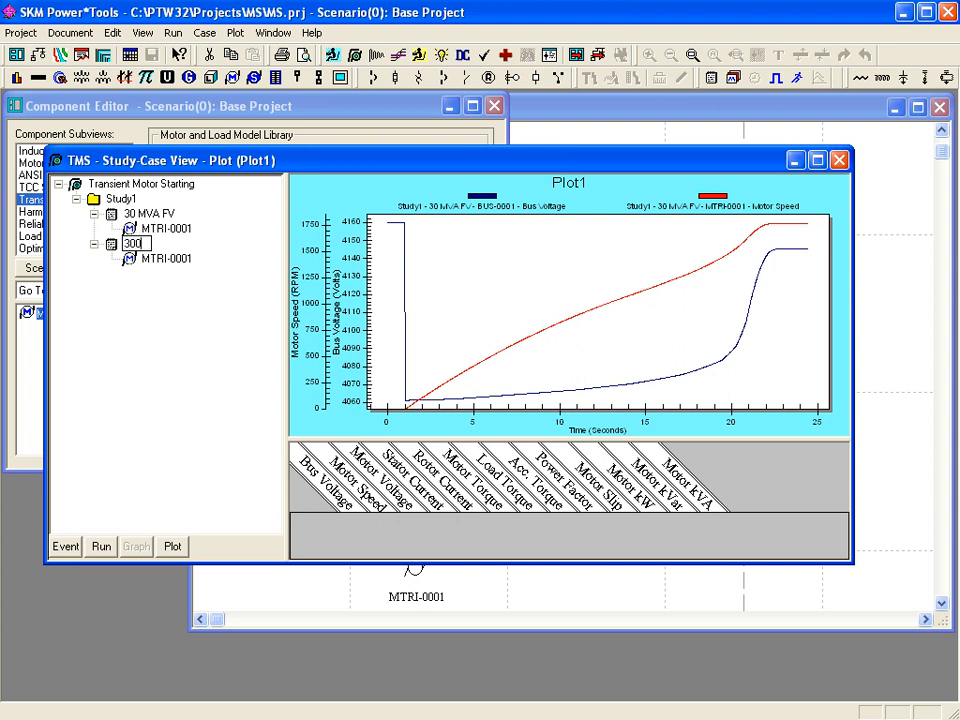
type("MVA")
type(" FV")
type("0")
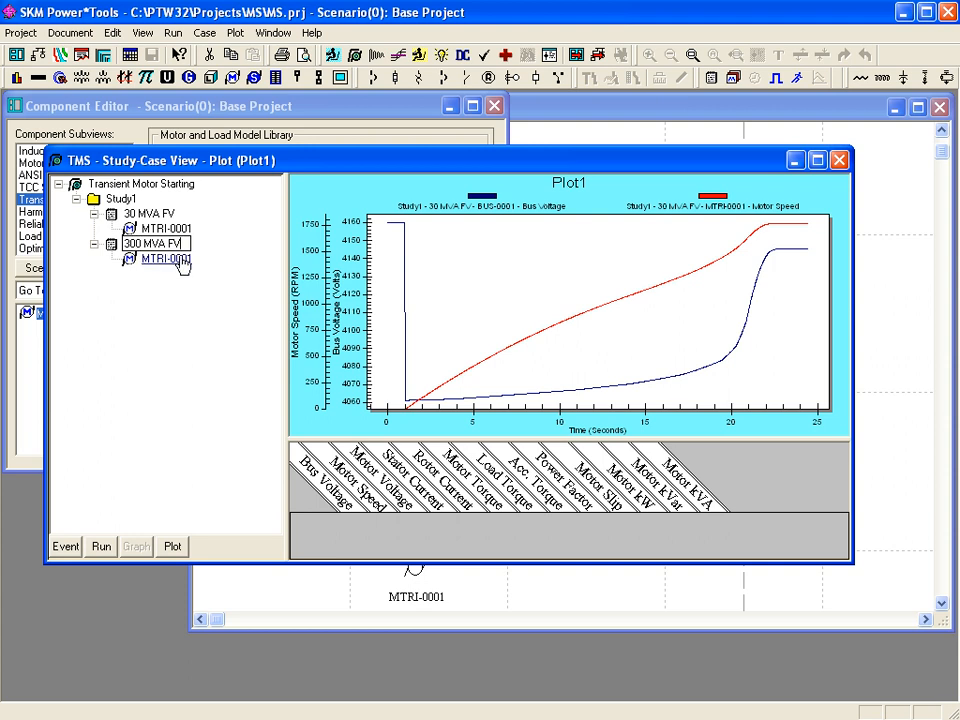
key("Return")
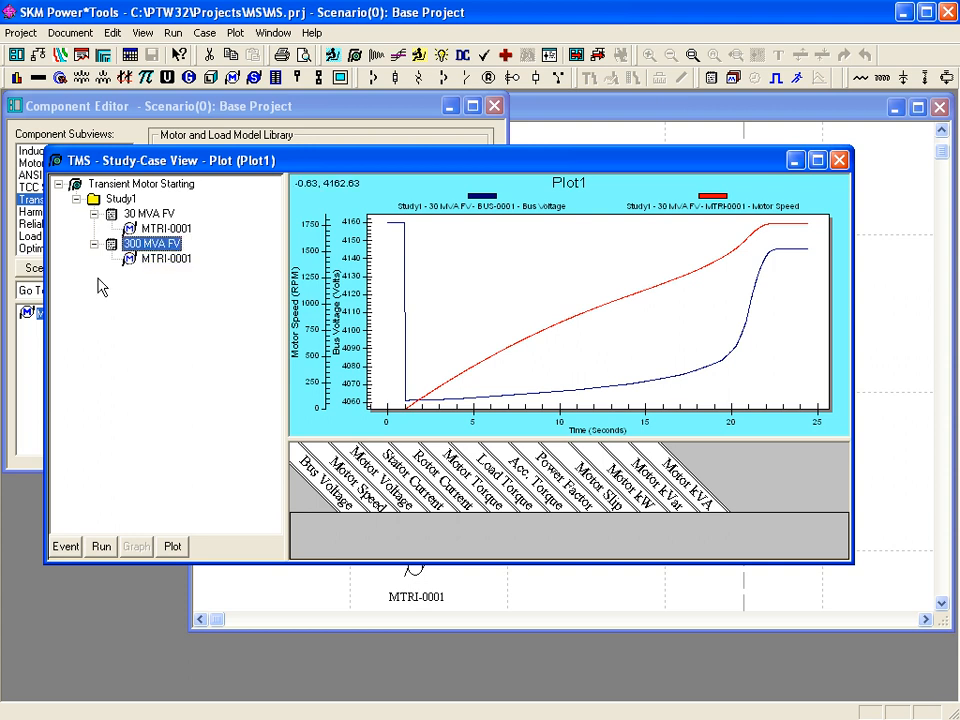
- Set the three-phase contribution of utility UTIL-0001 to 300 MVA and adjust its initial operating voltage
left_click(287, 589)
double_click(417, 153)
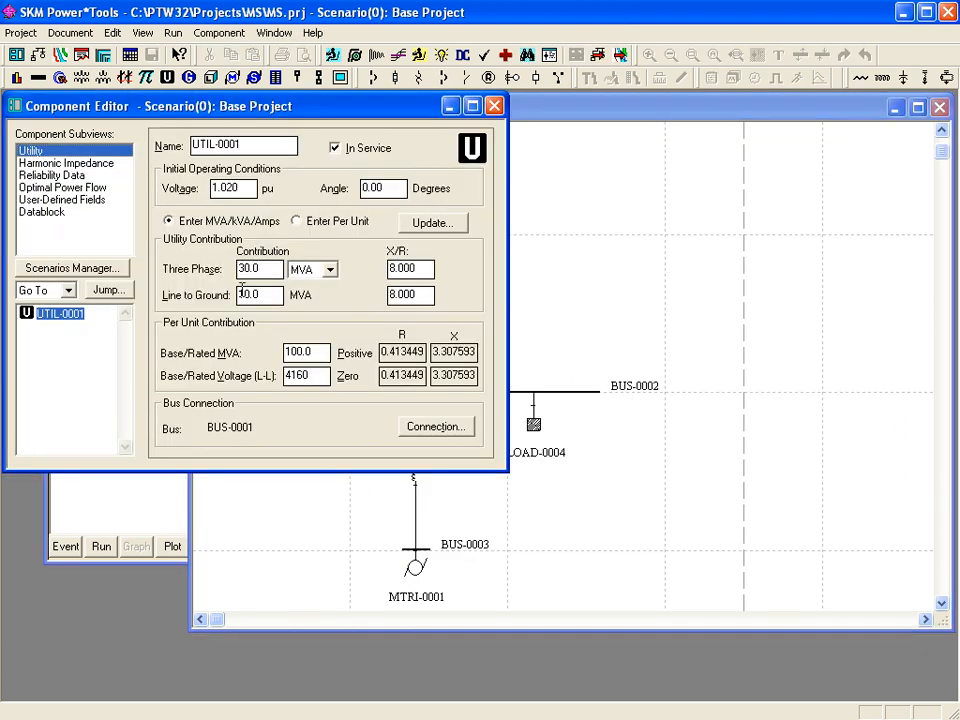
left_click_drag(264, 269, 247, 270)
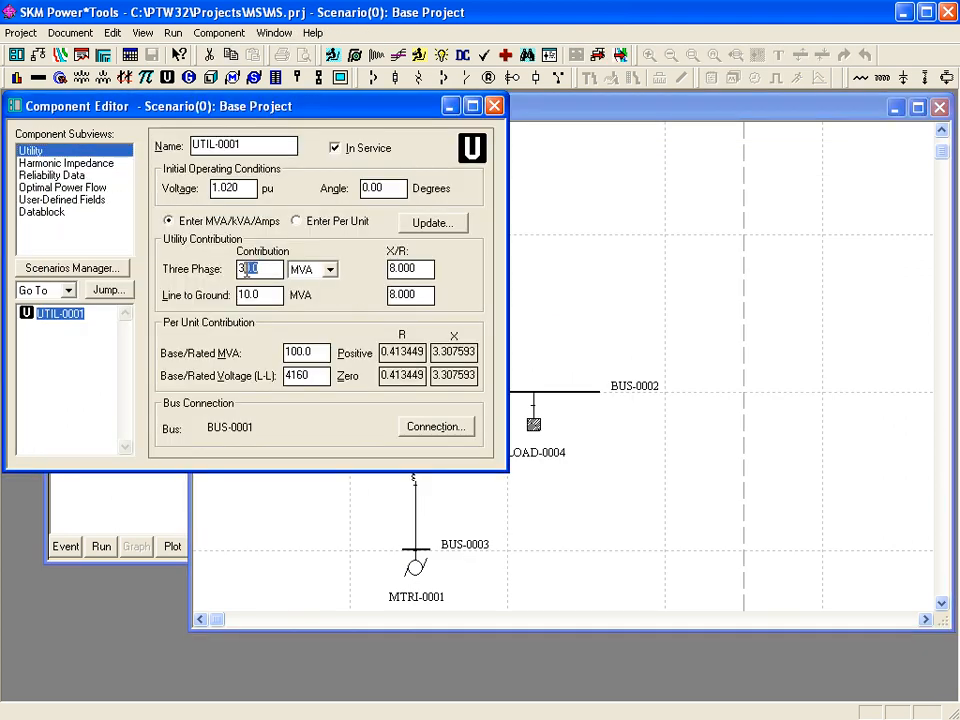
type("00")
left_click(248, 189)
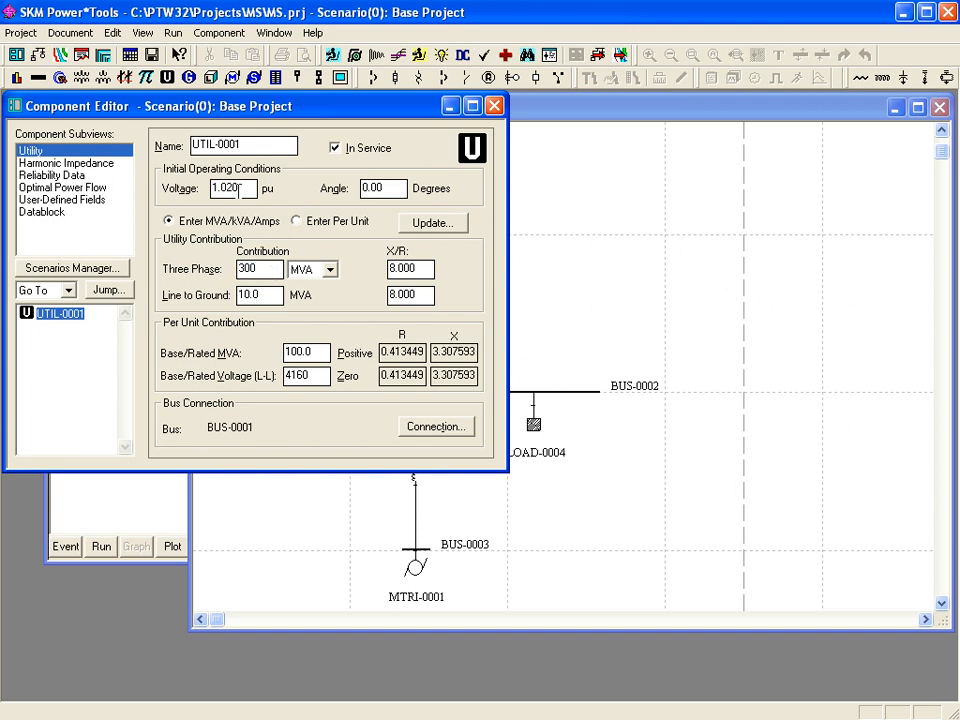
left_click_drag(236, 190, 227, 189)
type("0")
left_click(259, 268)
left_click(235, 188)
- Run the study for the 300 MVA FV case and add its MTRI-0001 motor speed curve to the plot
left_click(145, 503)
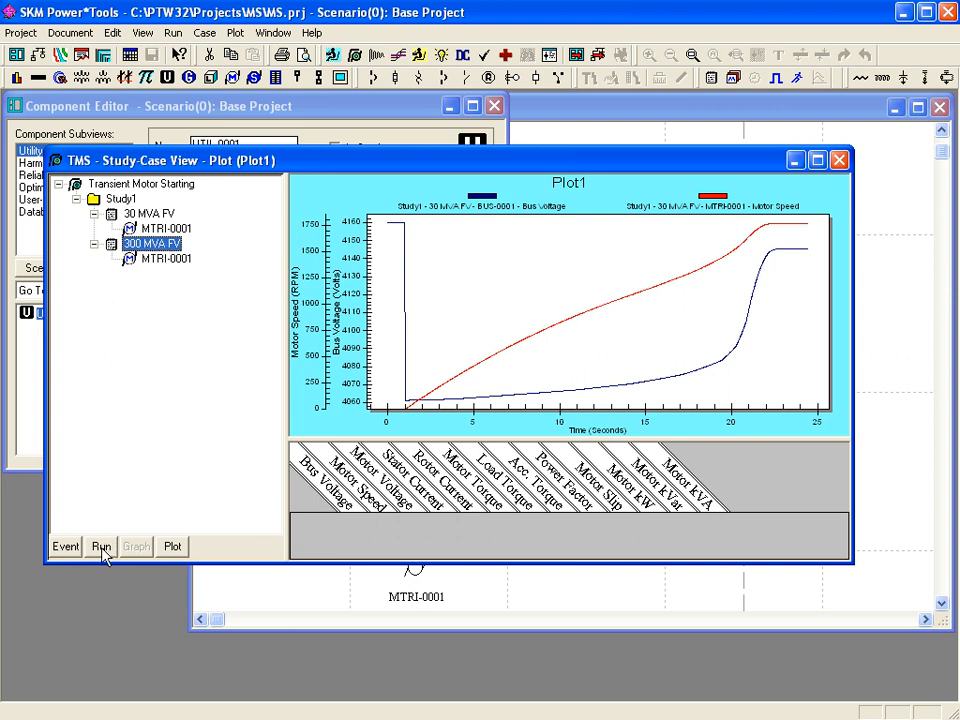
left_click(101, 546)
left_click(589, 256)
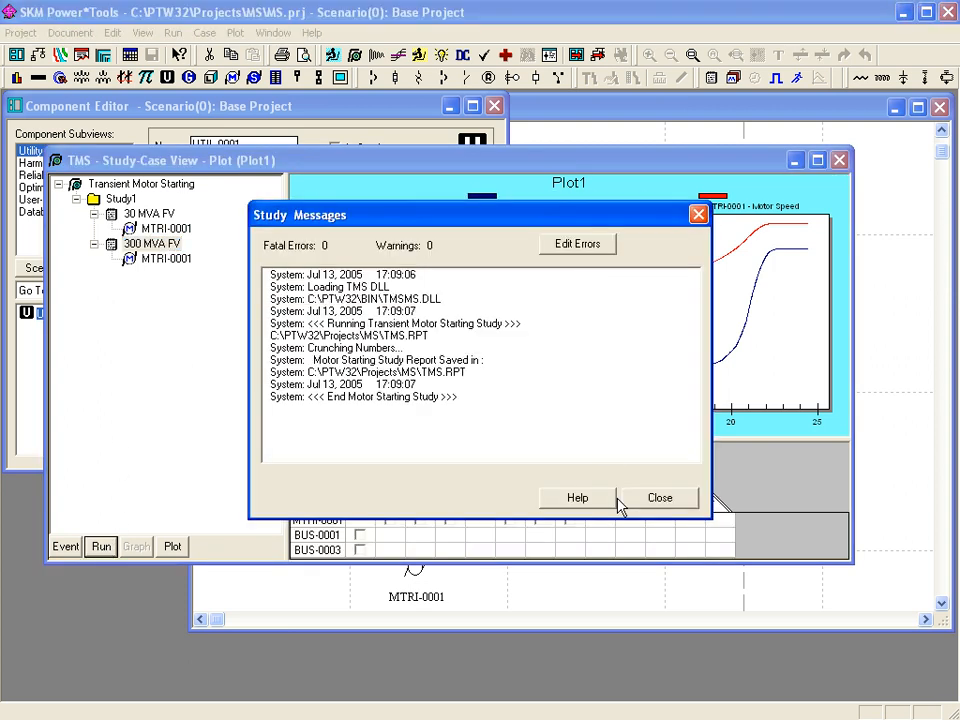
left_click(664, 498)
left_click(390, 521)
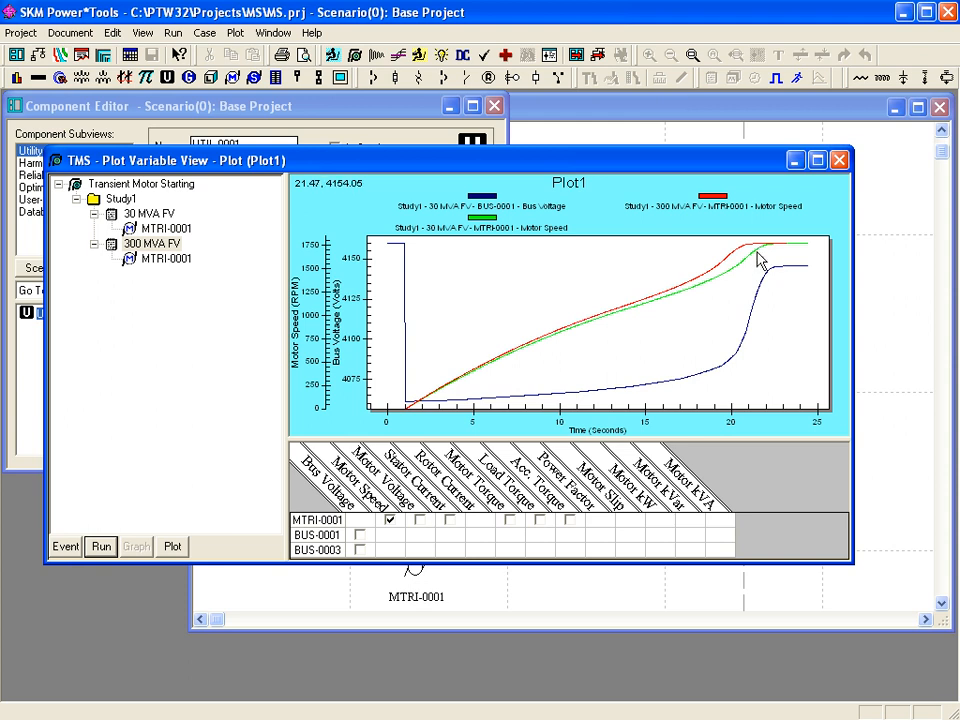
left_click(244, 272)
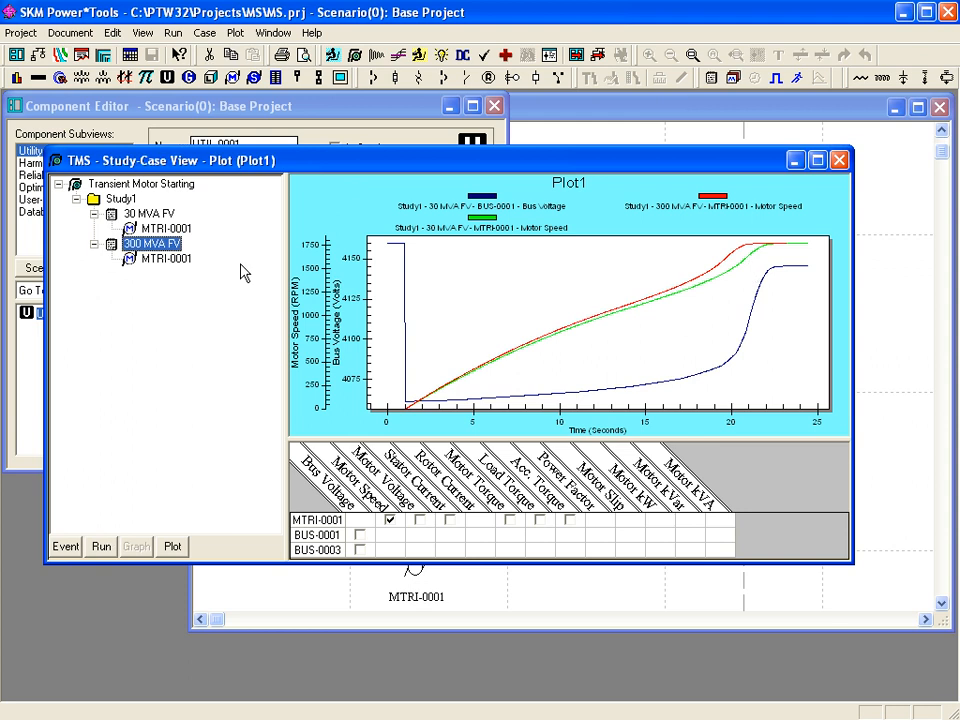
- Copy the 300 MVA FV case and paste the duplicate into Study1
right_click(120, 246)
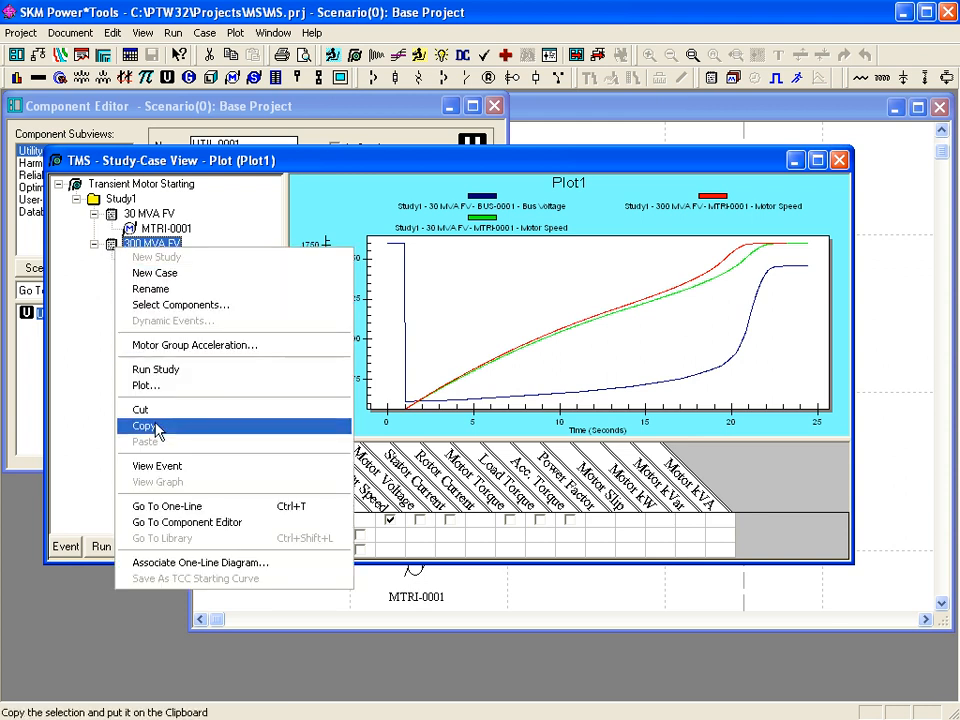
left_click(140, 425)
left_click(99, 204)
right_click(96, 205)
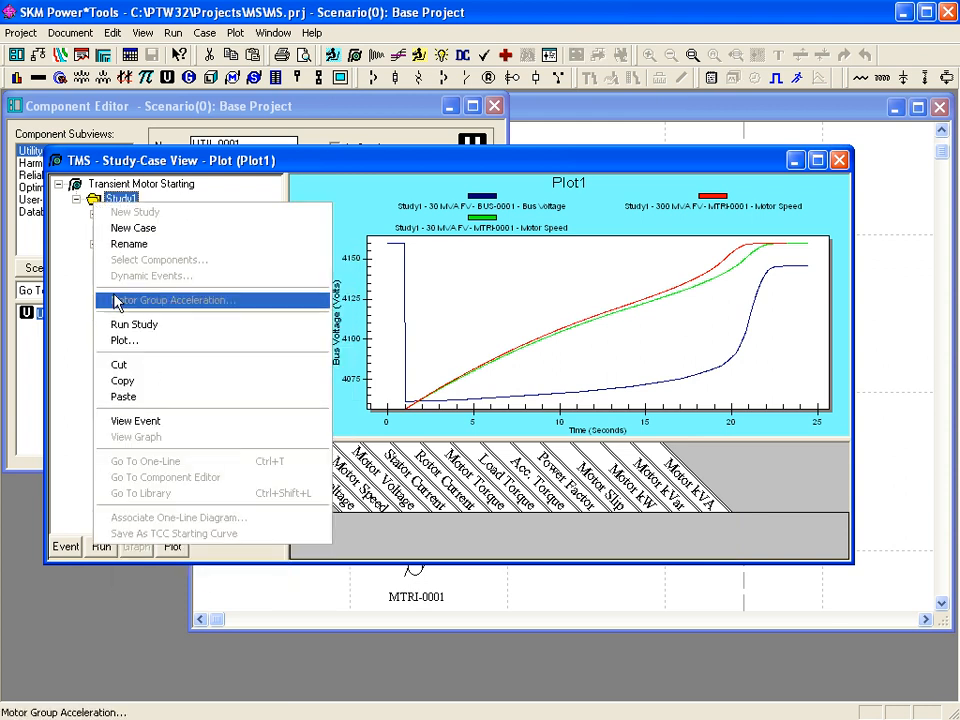
left_click(125, 394)
- Rename the duplicated case in Study1 as No Network
left_click(139, 276)
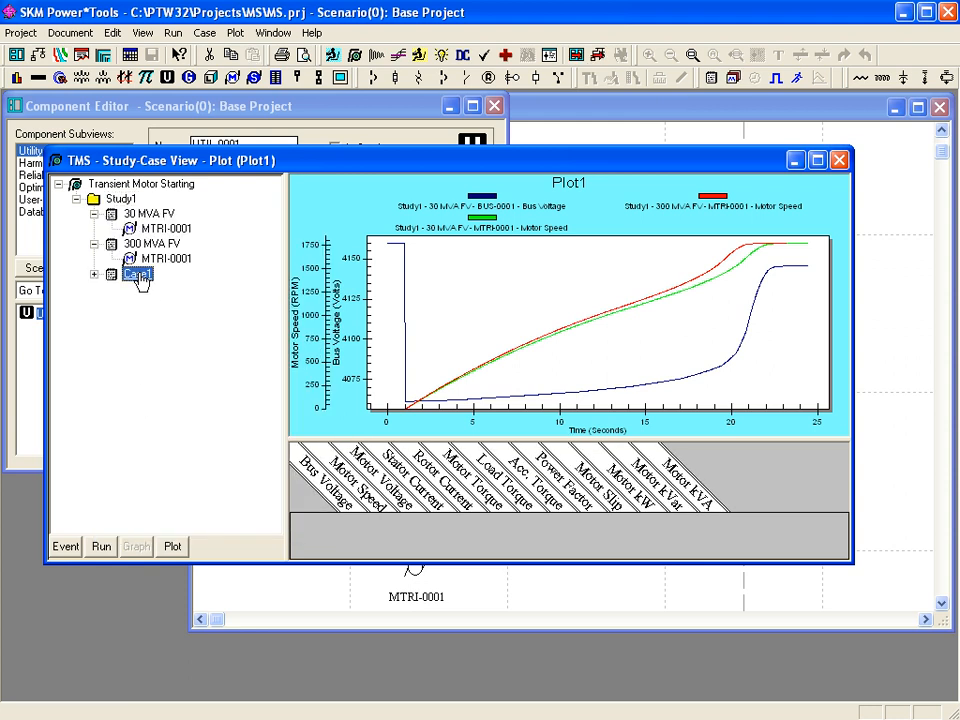
left_click(139, 276)
type("No Network")
key("Return")
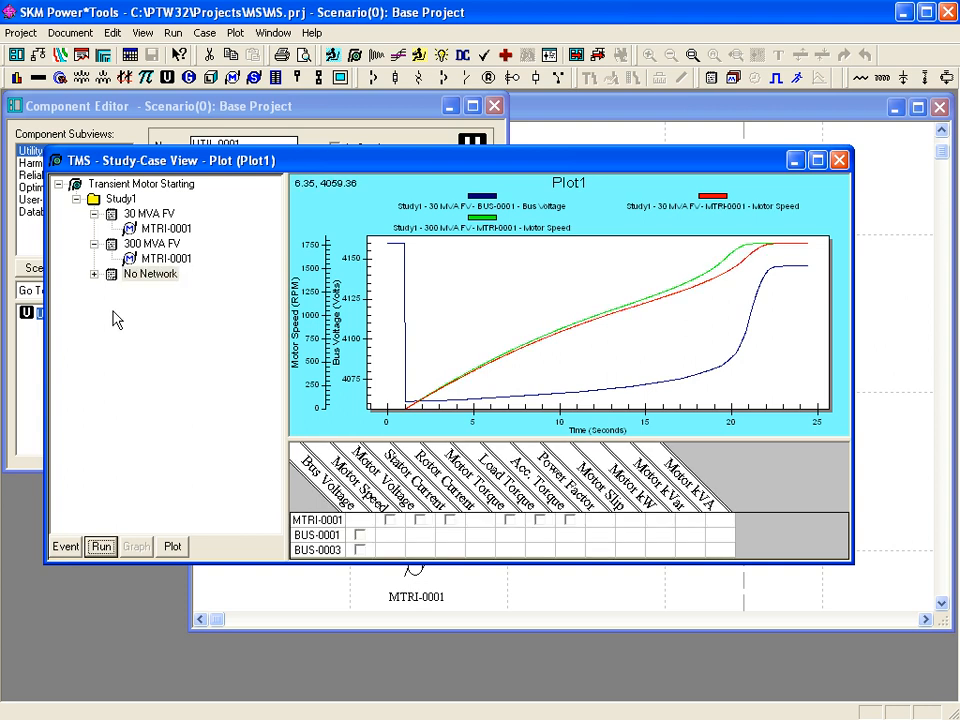
- Run the No Network case with the Ignore Network Effect solution method and add its MTRI-0001 motor speed curve to the plot
left_click(101, 546)
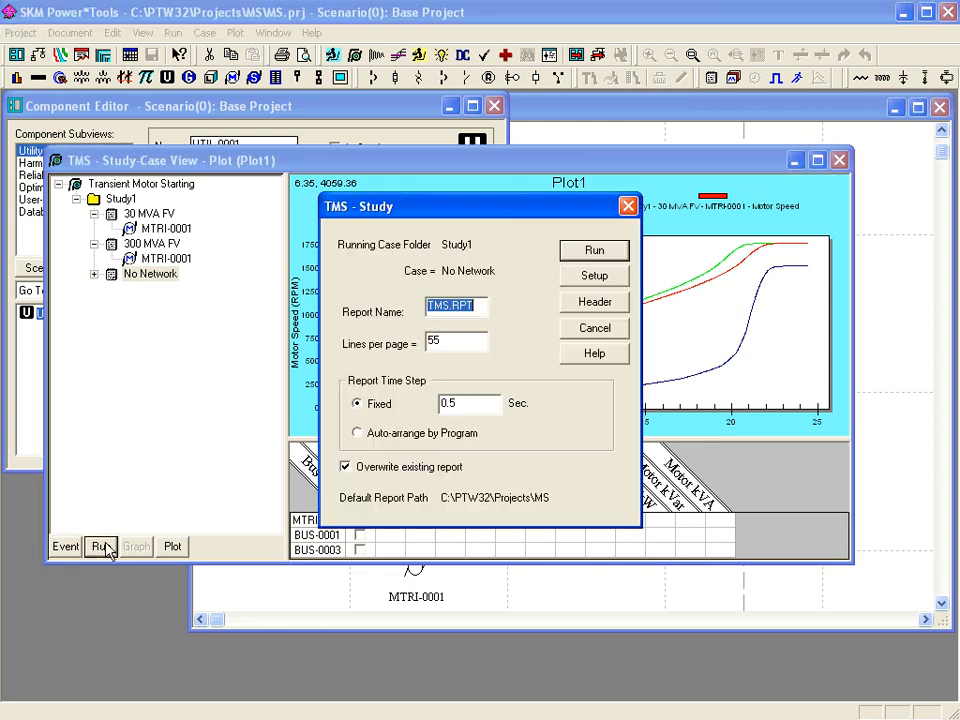
left_click(594, 276)
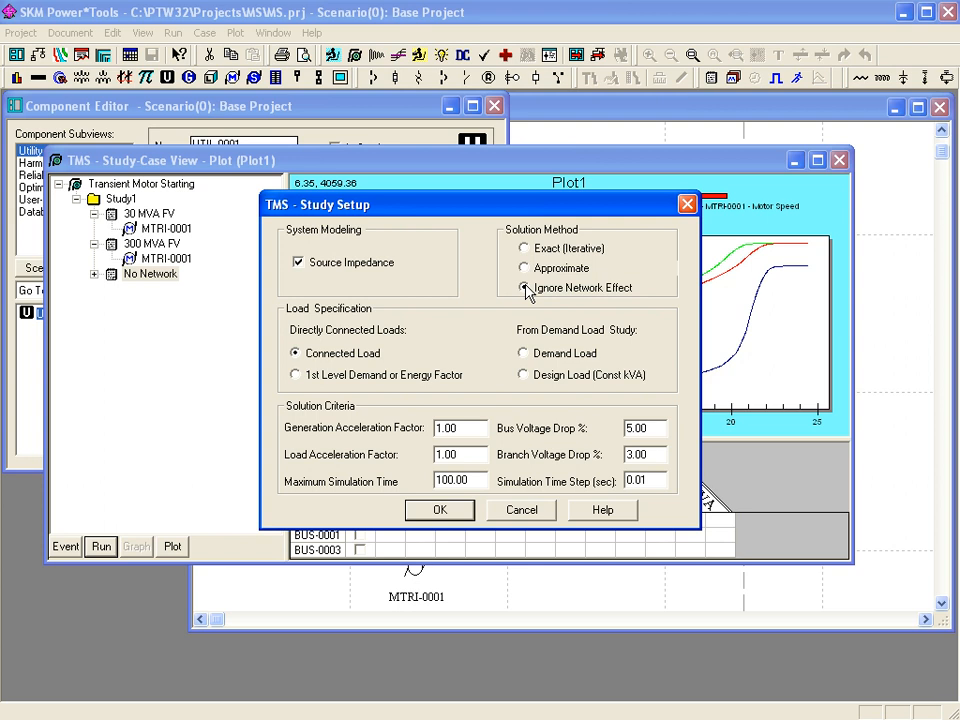
left_click(440, 509)
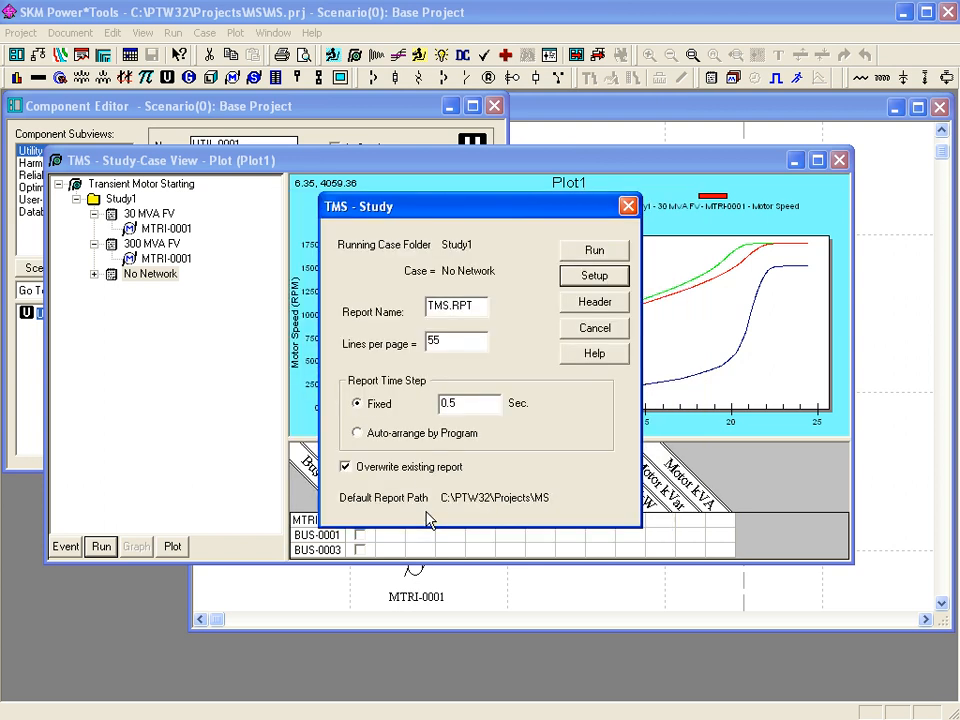
left_click(576, 257)
left_click(650, 499)
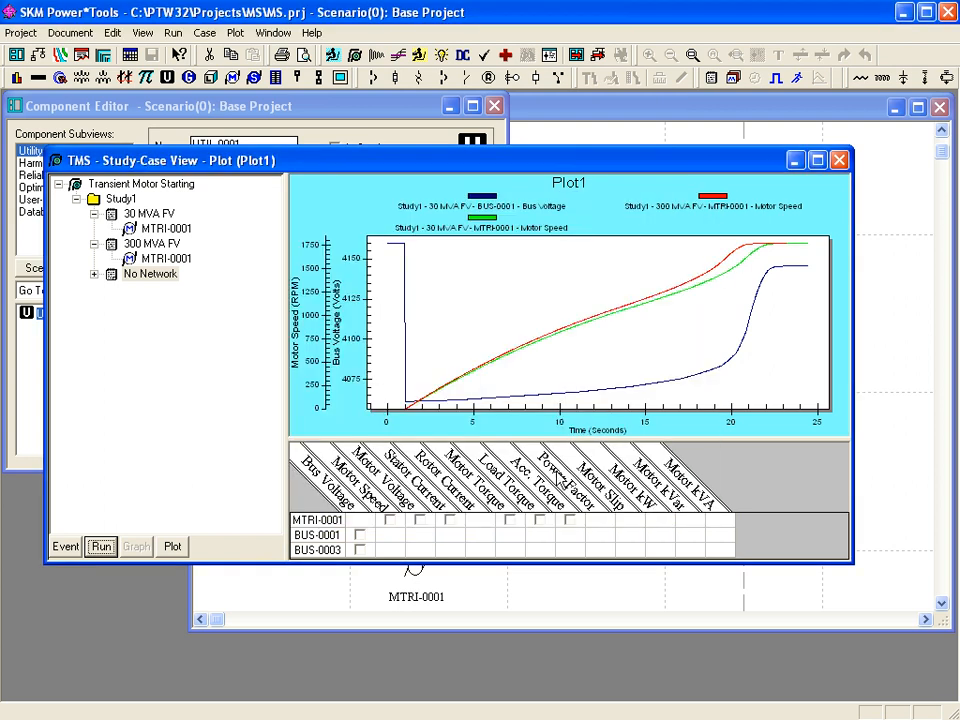
left_click(390, 520)
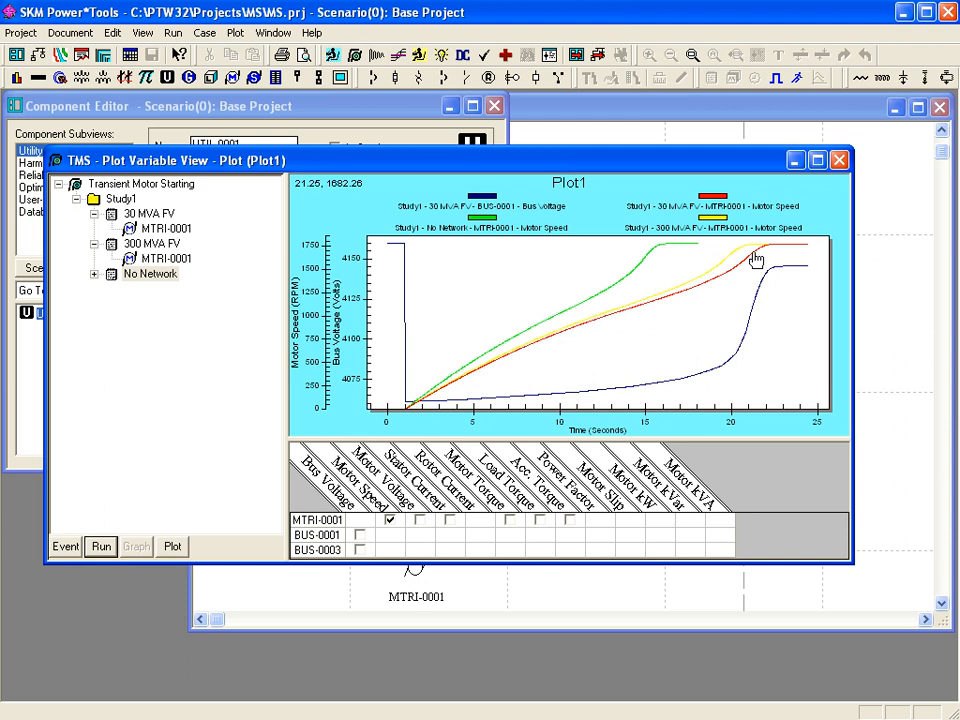
left_click(101, 546)
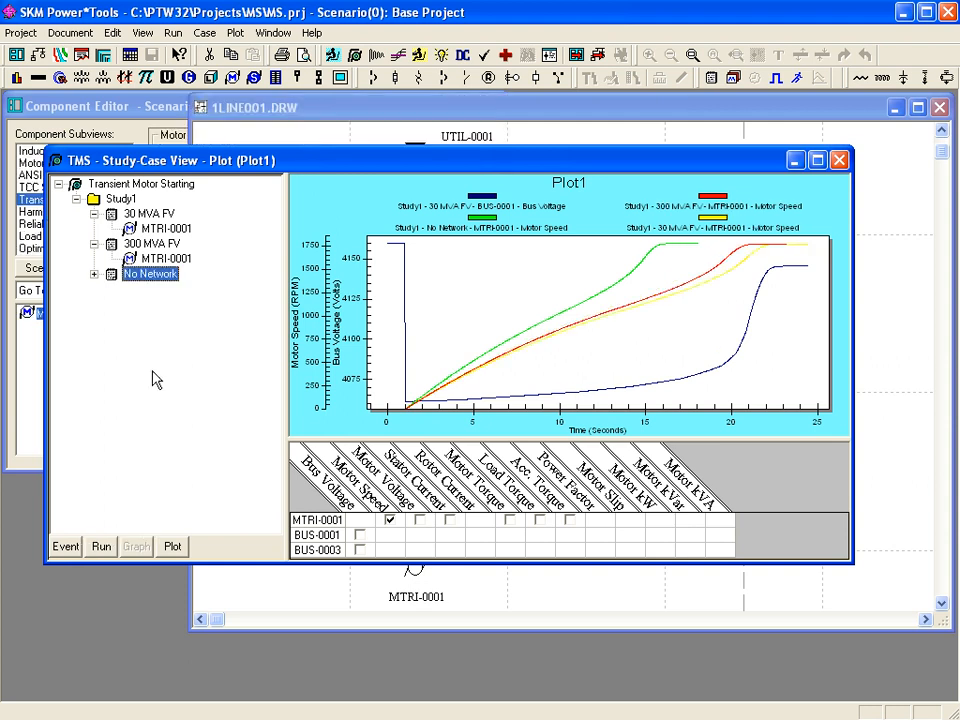
- Copy the No Network case and paste two duplicates of it into Study1
right_click(118, 277)
left_click(187, 450)
right_click(97, 199)
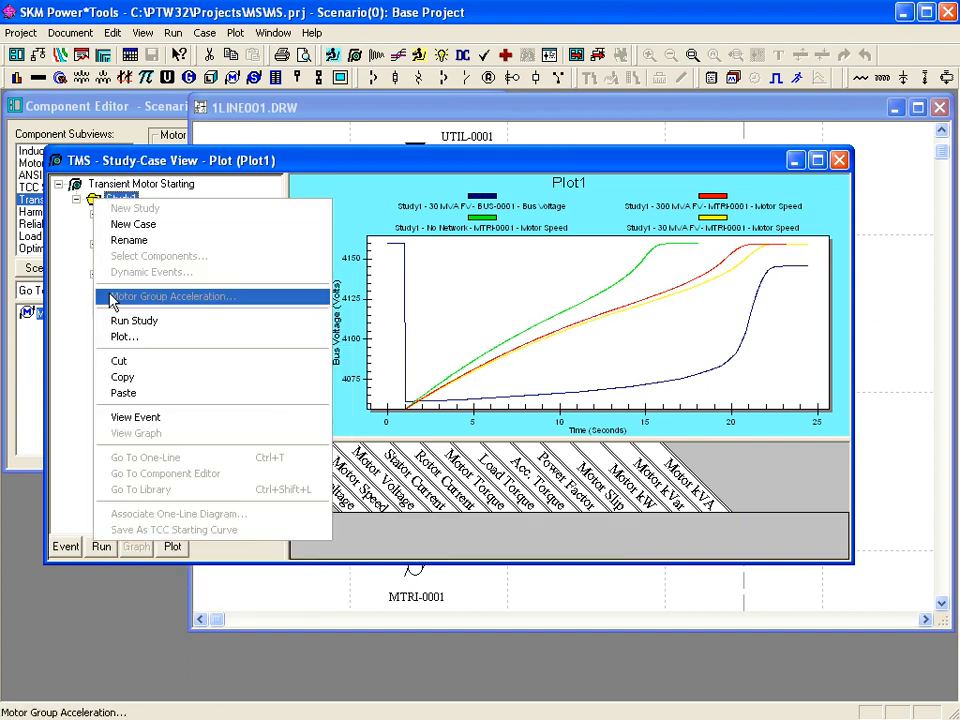
left_click(105, 393)
right_click(98, 200)
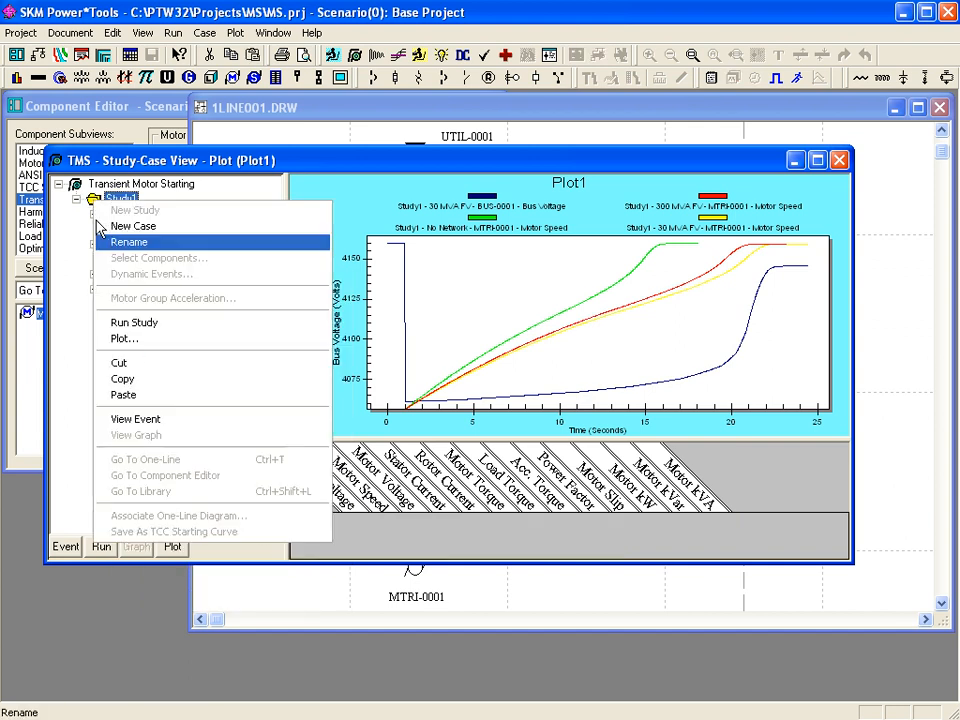
left_click(148, 394)
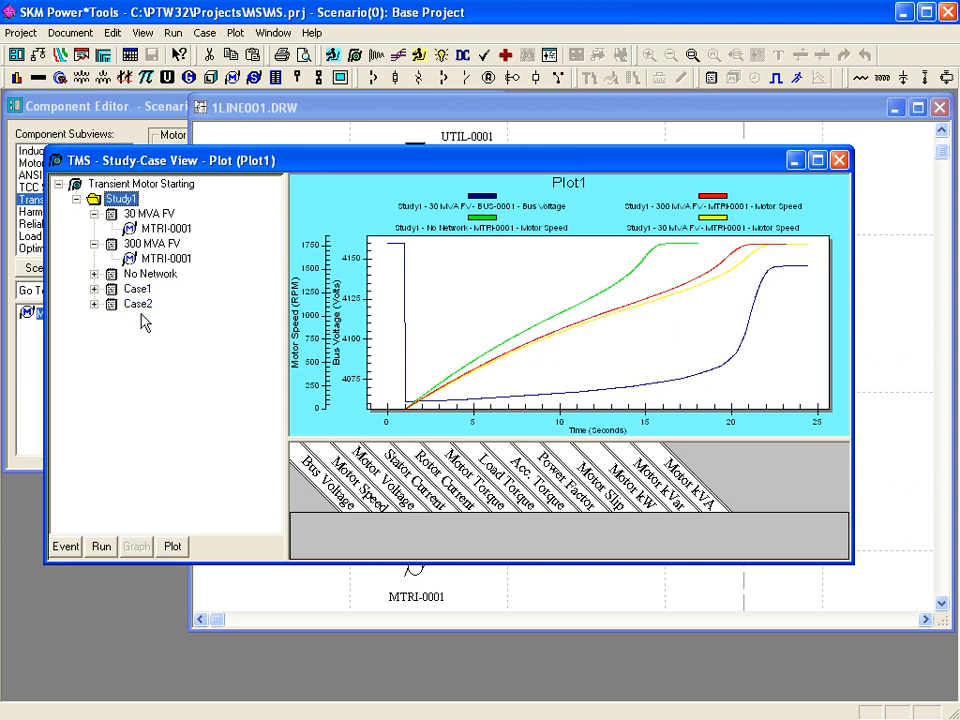
- Rename Case1 in Study1 as 300 MVA FV Light Load
left_click(141, 291)
left_click(141, 291)
type("300")
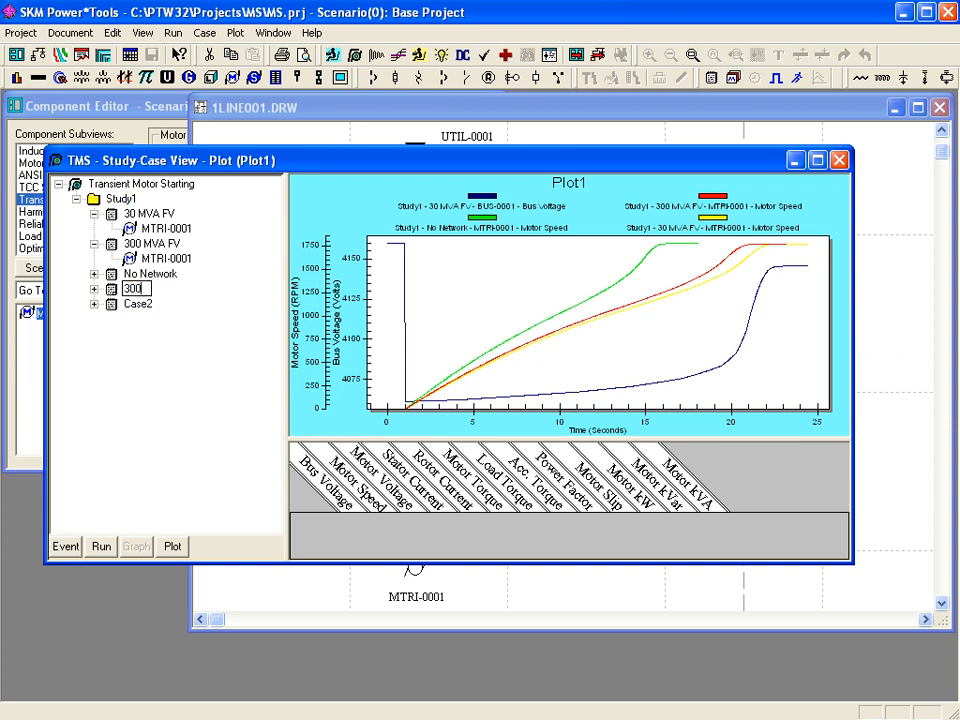
type(" MVA FV L")
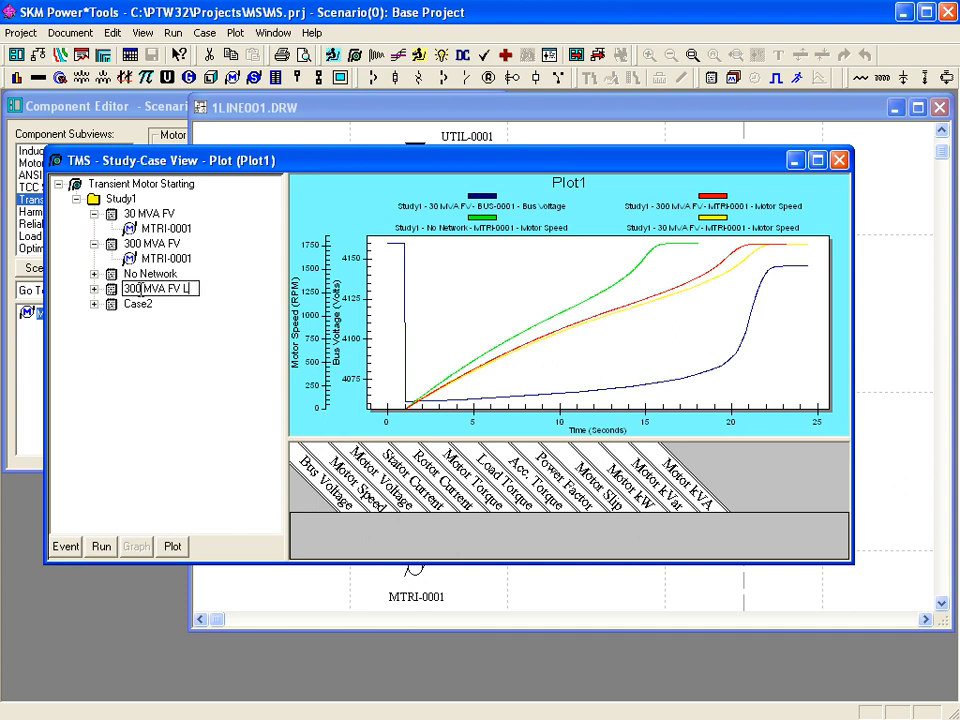
type("ight Load")
key("Return")
- Rename Case2 in Study1 as 300 MVA AT Light Load
double_click(140, 306)
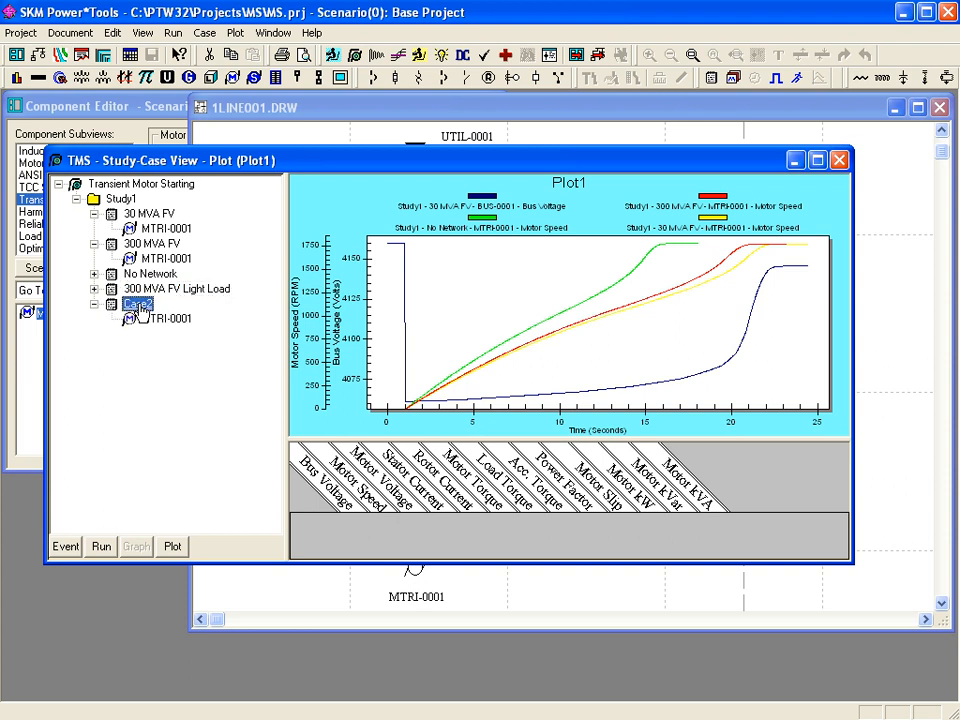
left_click(138, 306)
type("300 MVA")
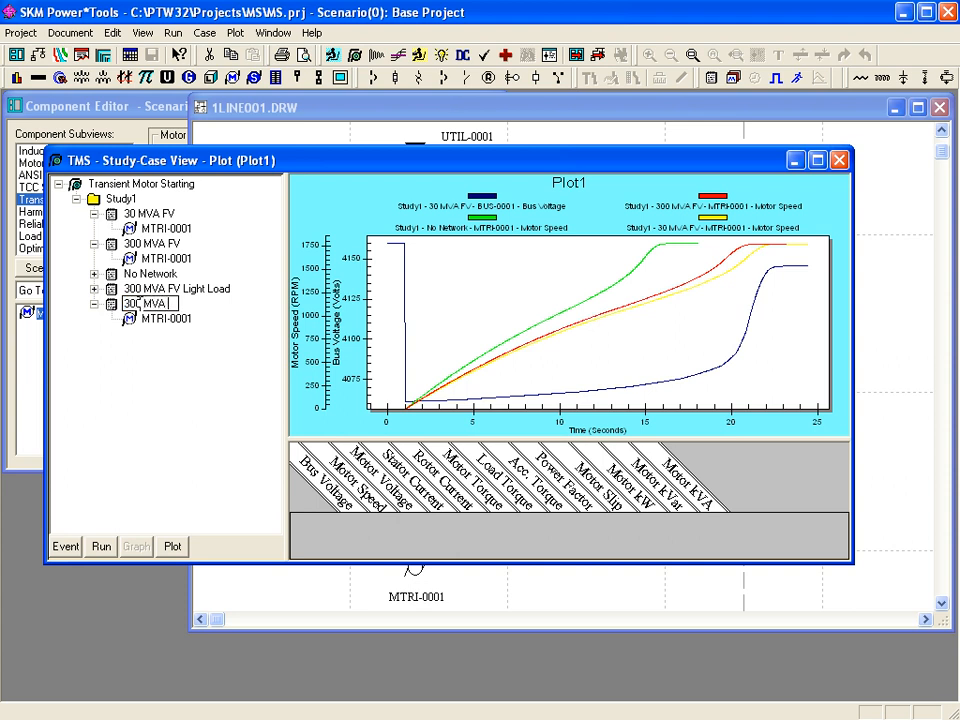
type(" AT Light Load")
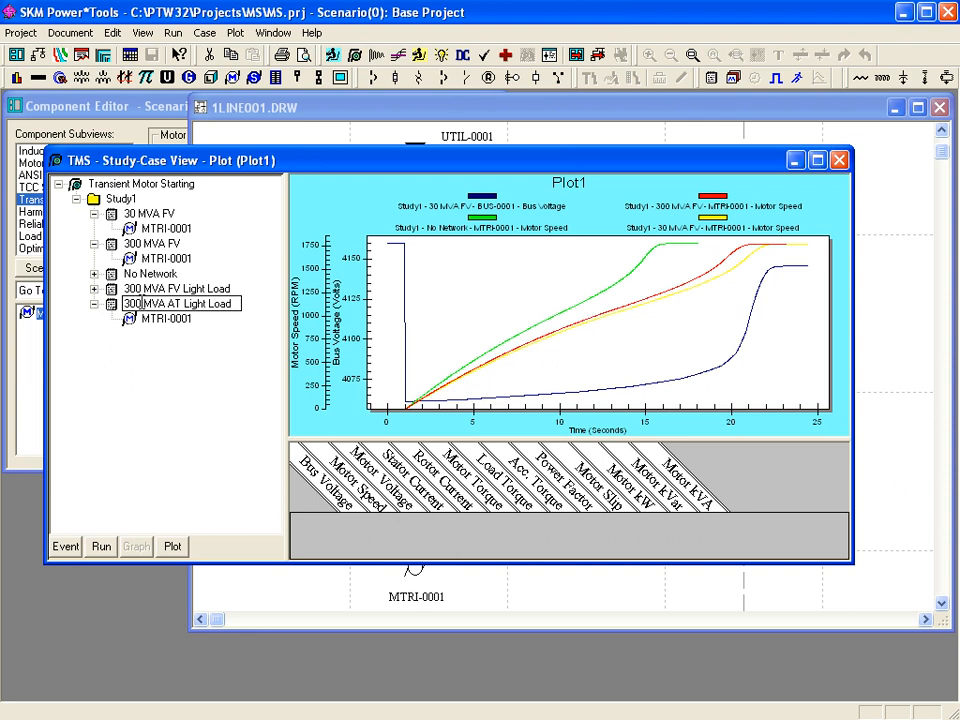
key("Return")
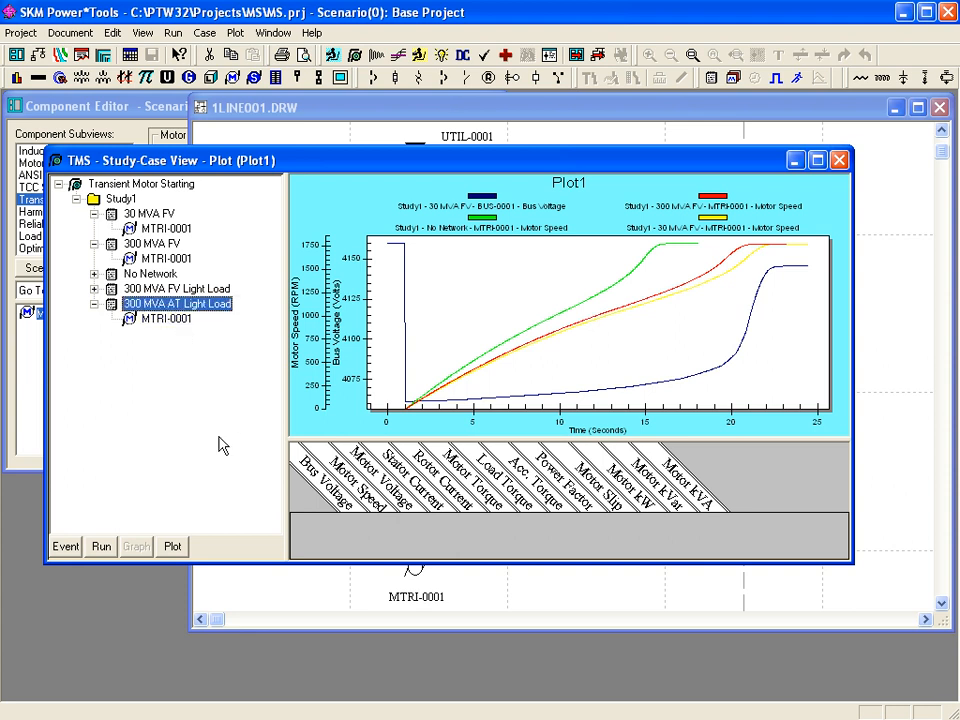
- Put LOAD-0004 on BUS-0002 out of service in the one-line diagram
left_click(453, 577)
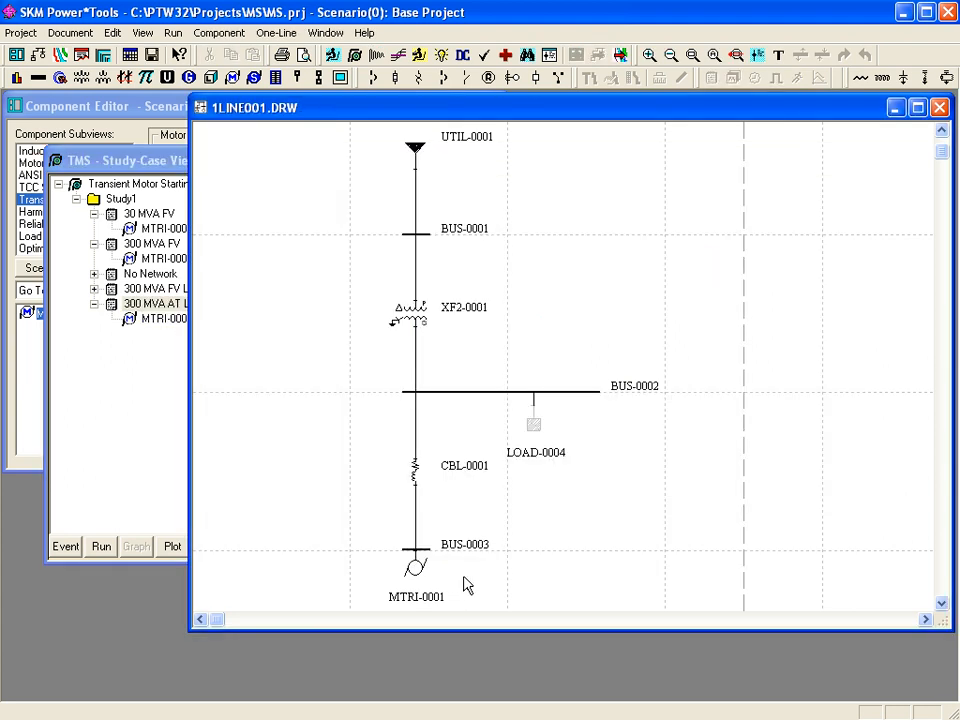
left_click(533, 427)
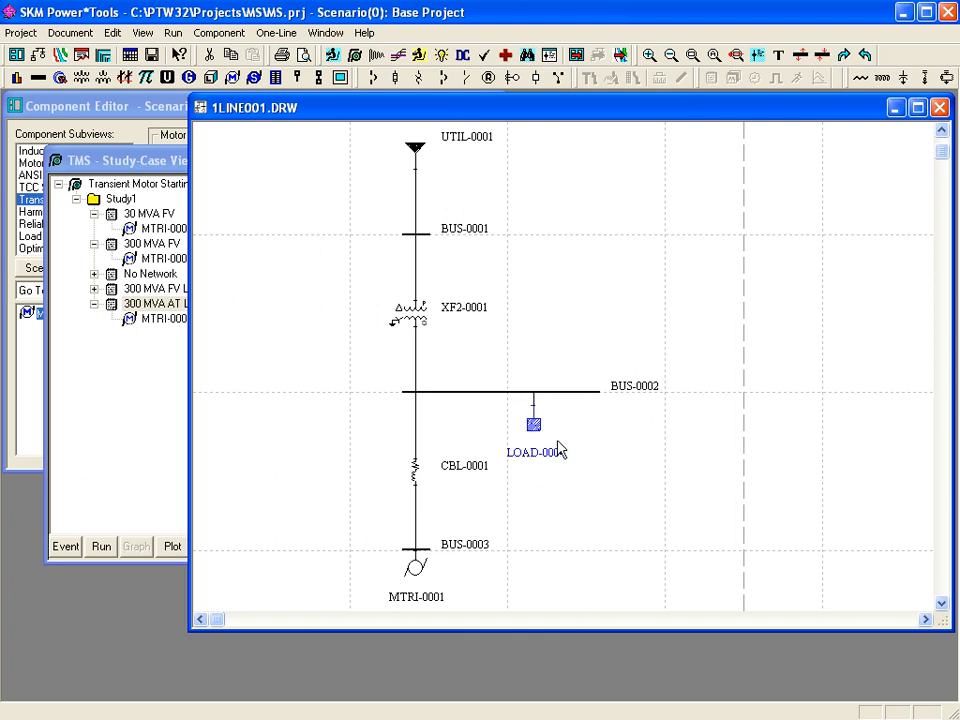
left_click(219, 33)
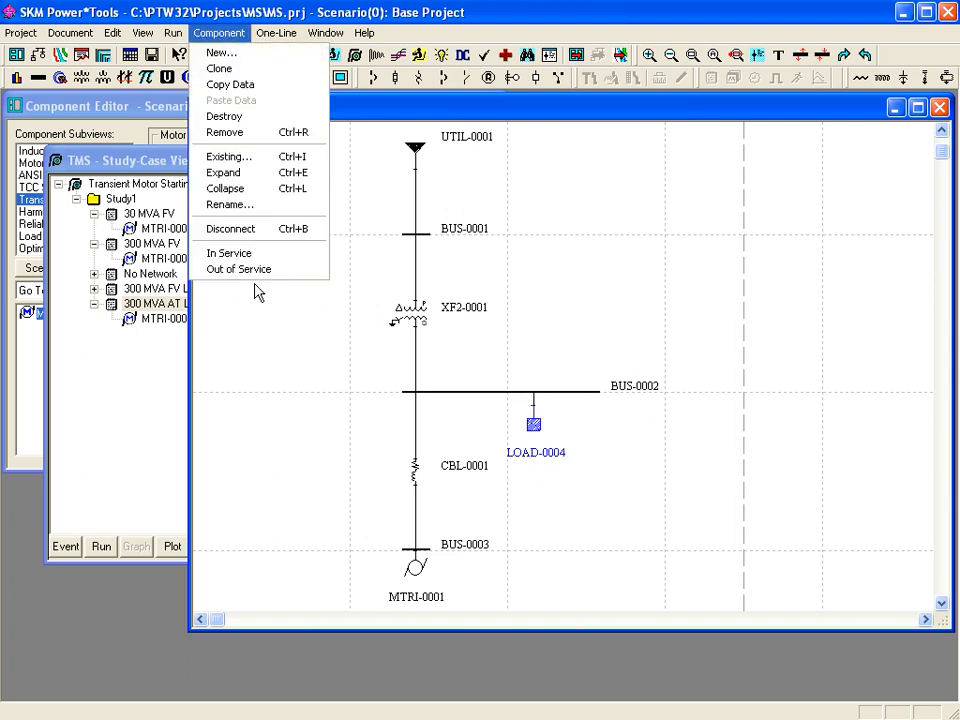
left_click(252, 272)
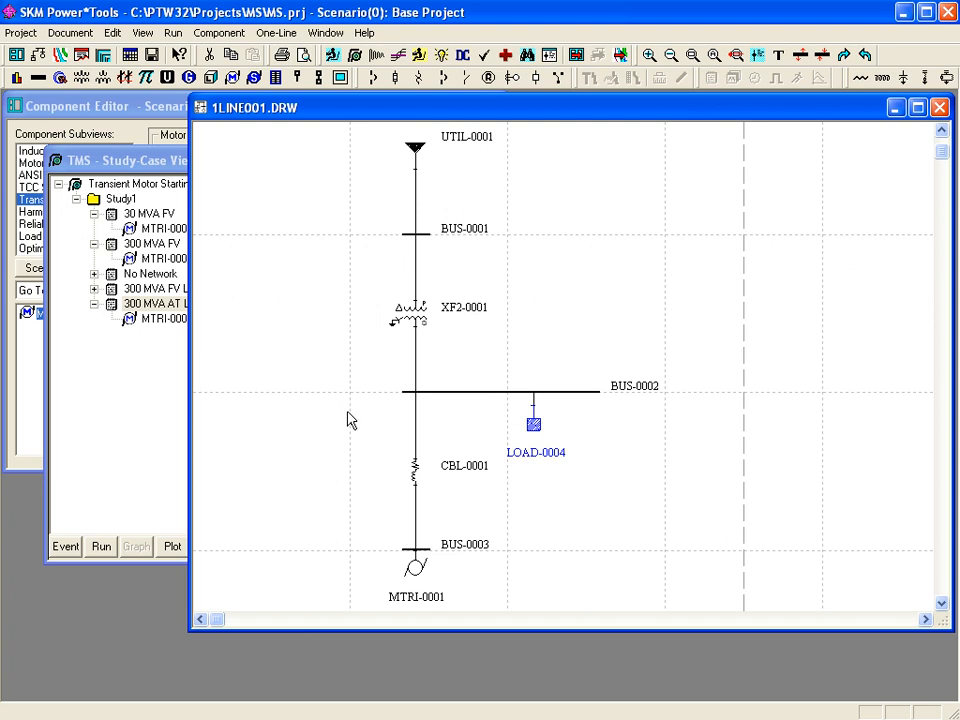
- Check the starting controller model of motor MTRI-0001 and run the study for the 300 MVA FV Light Load case
double_click(416, 572)
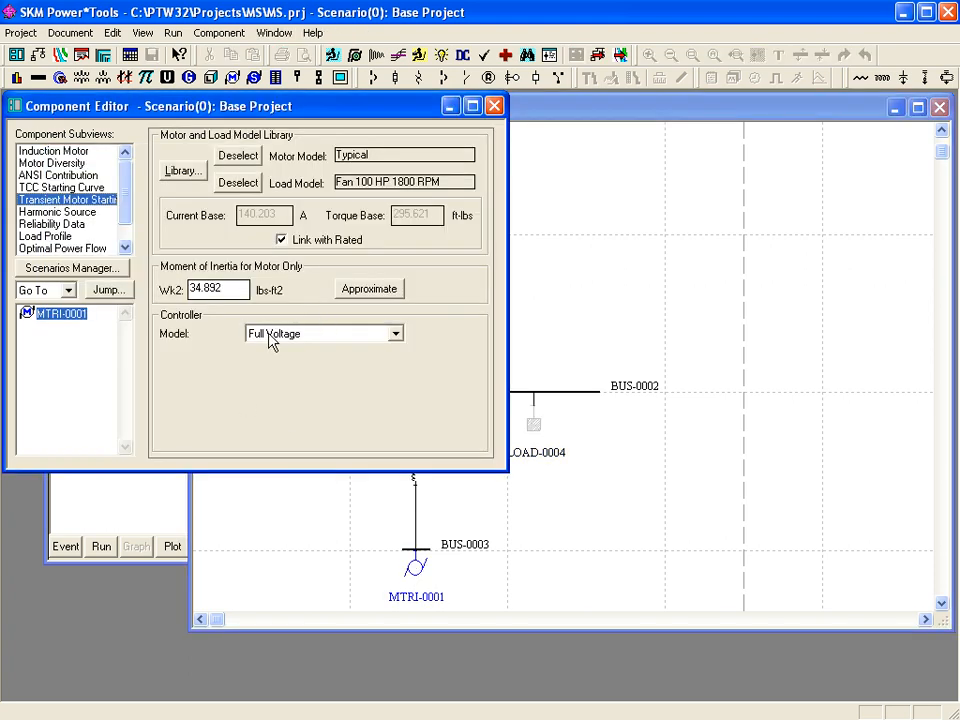
left_click(160, 508)
left_click(106, 290)
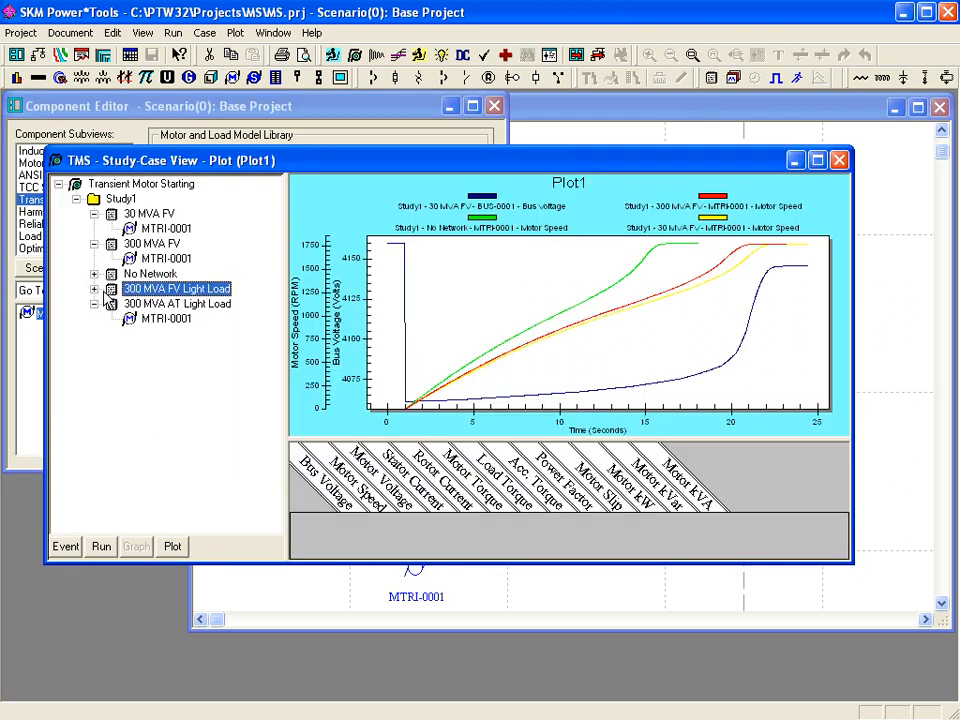
left_click(103, 550)
left_click(568, 250)
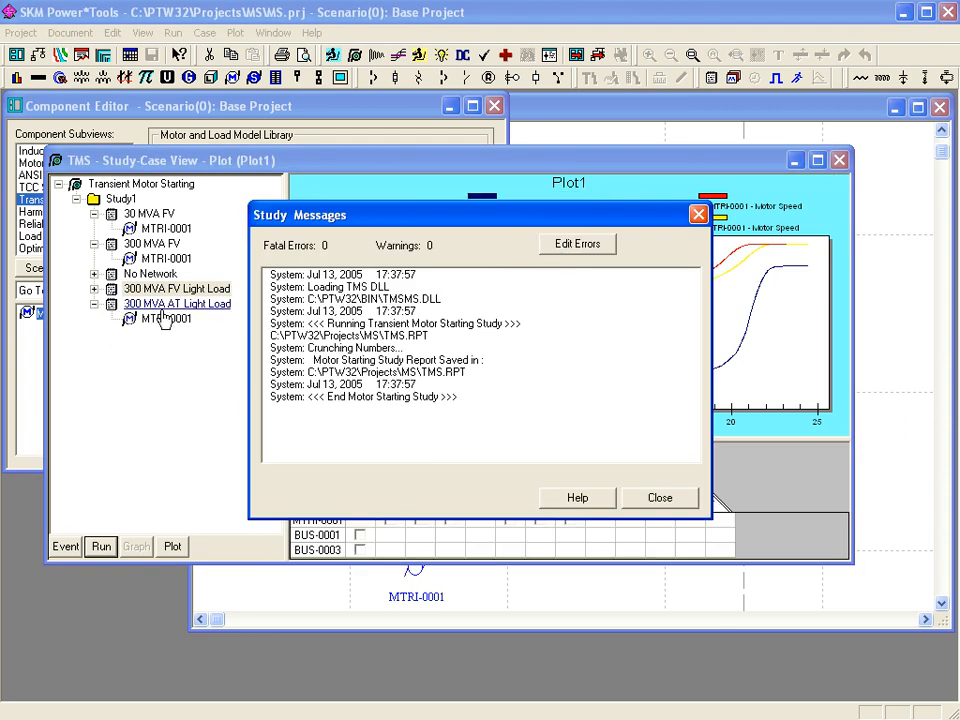
left_click(684, 499)
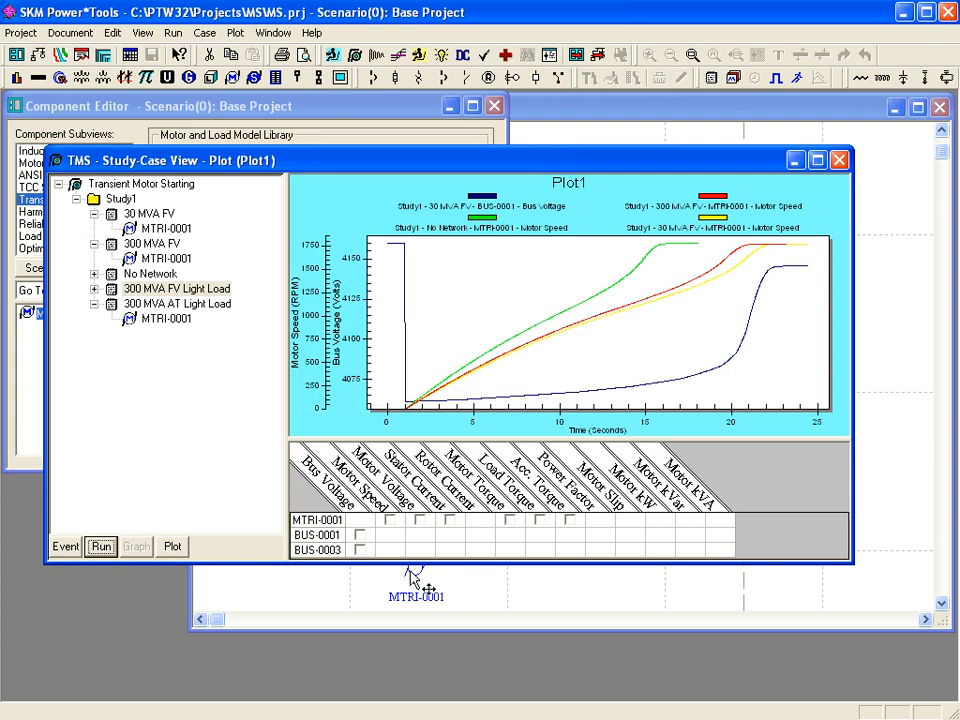
- Set the MTRI-0001 controller to Auto Transformer with a 0.85 pu tap and a time of 20 seconds, and save the changes
left_click(415, 578)
left_click(396, 334)
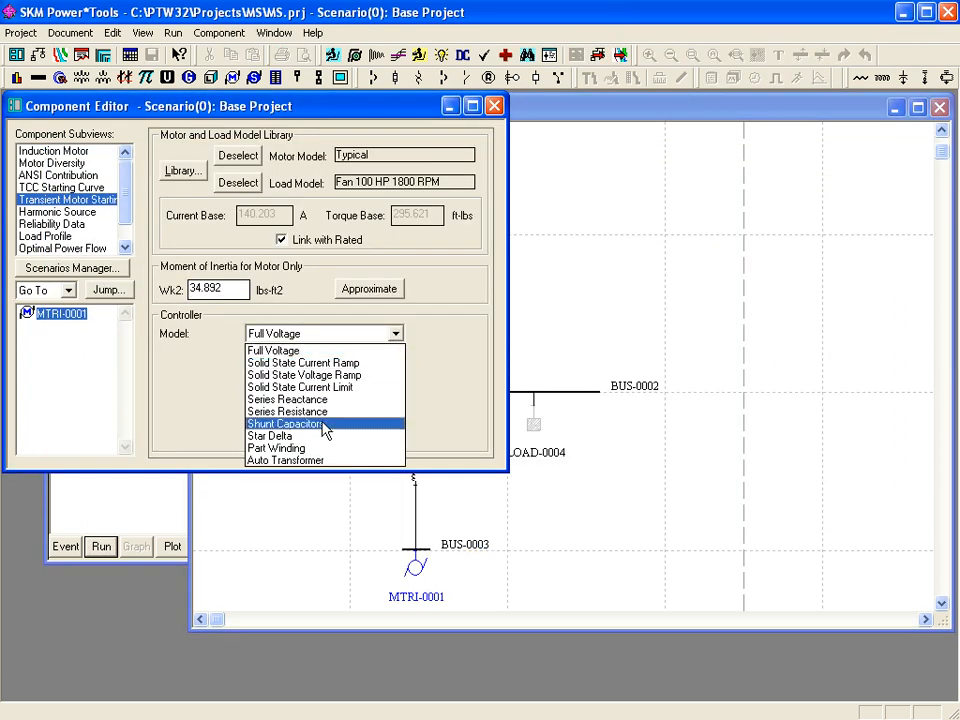
left_click(310, 461)
left_click_drag(226, 385, 172, 411)
type("85")
type("20")
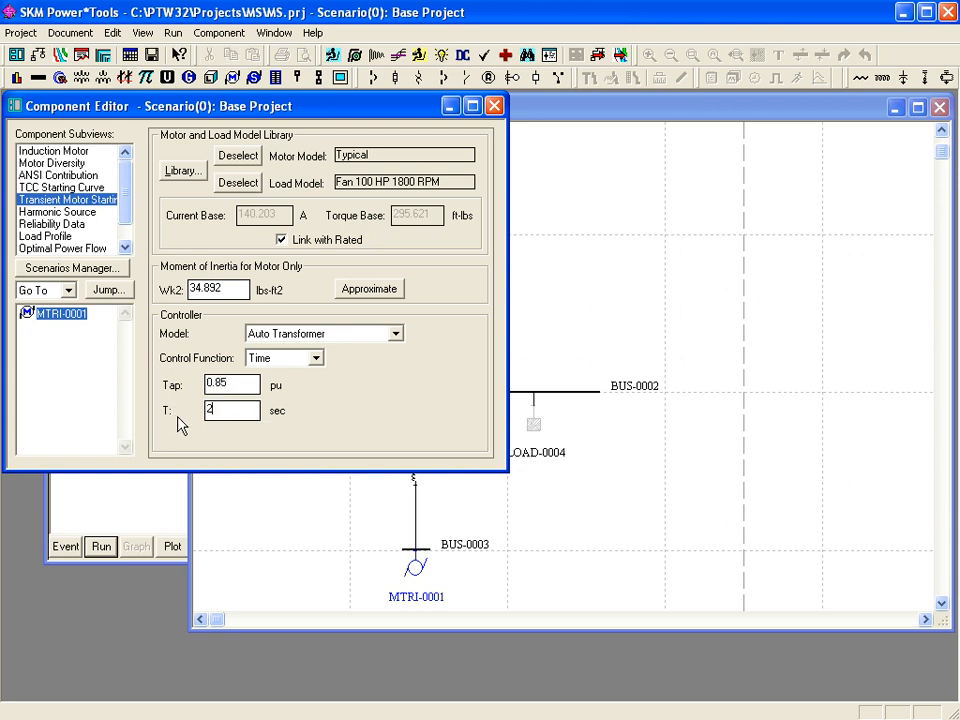
left_click(153, 56)
- Run the study for the 300 MVA AT Light Load case
left_click(143, 515)
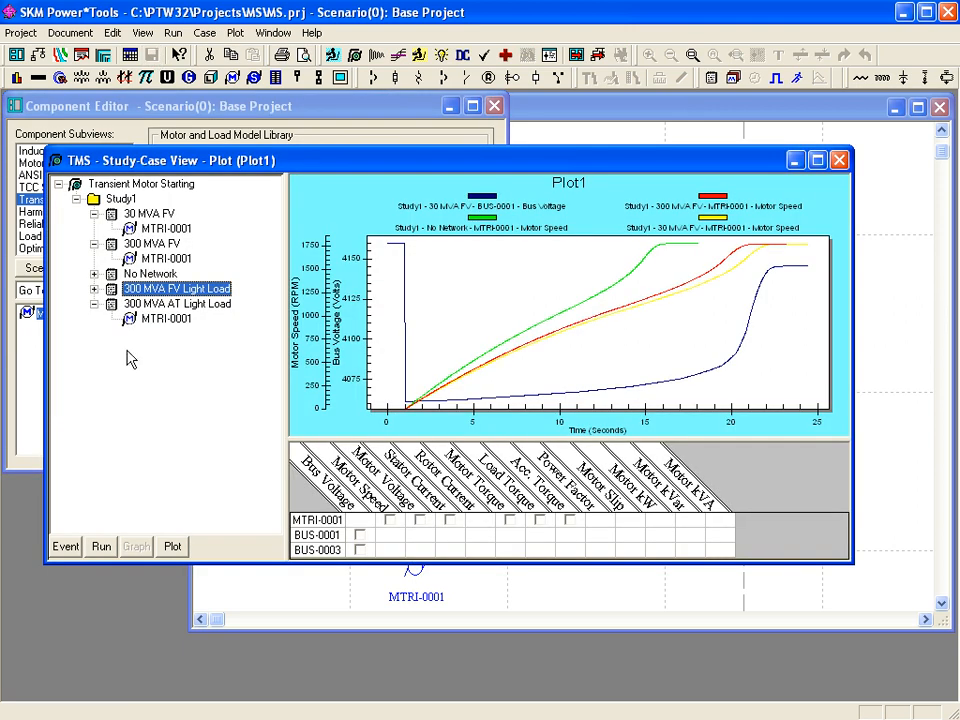
left_click(174, 308)
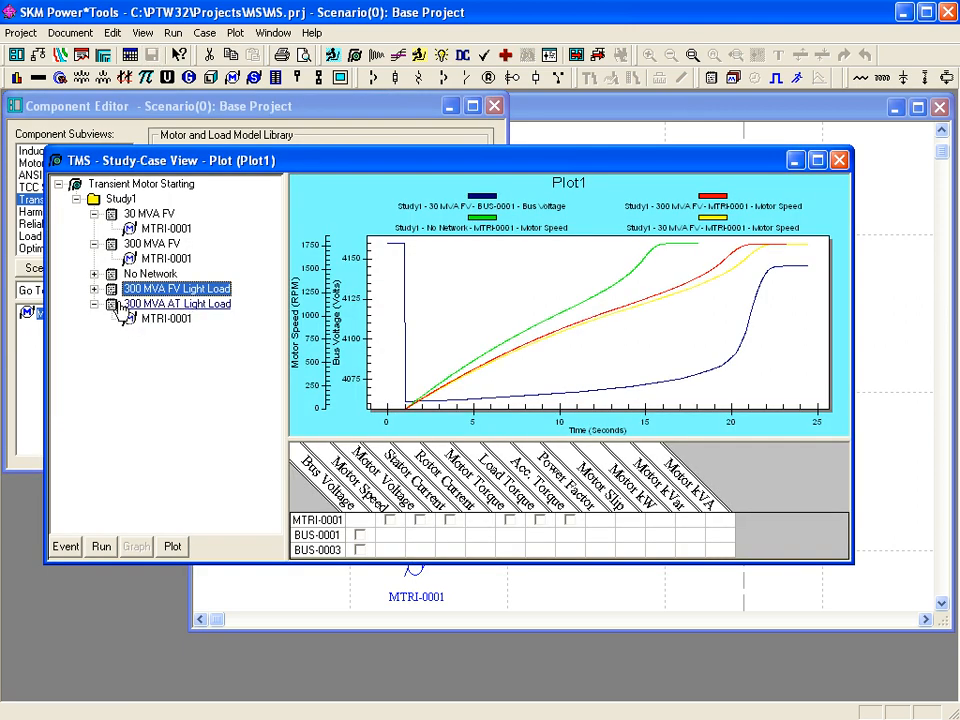
left_click(101, 546)
left_click(570, 251)
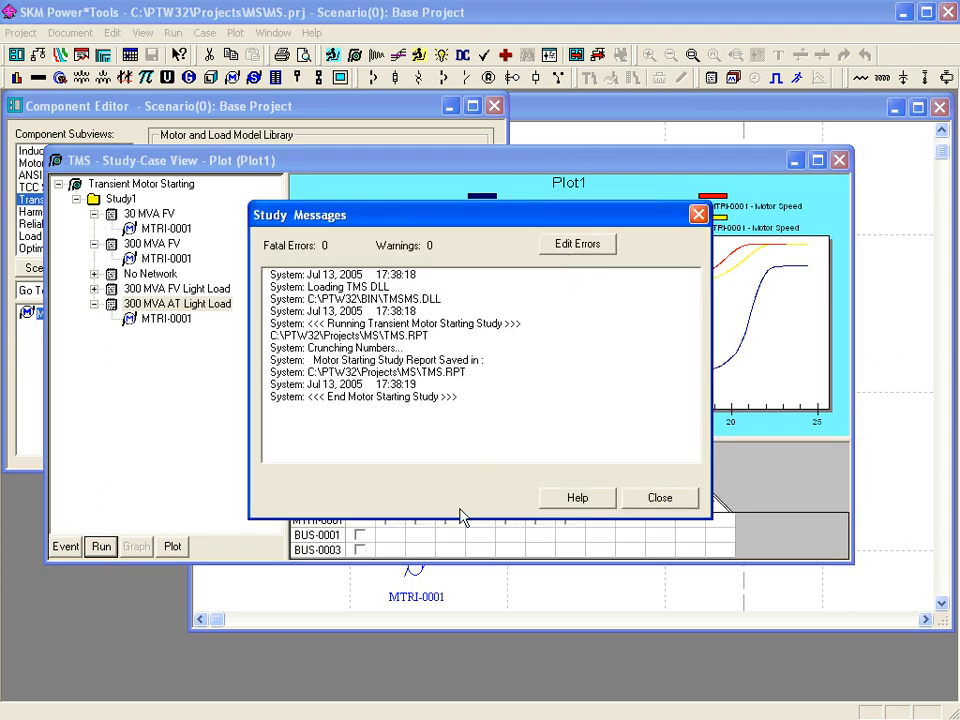
key("Escape")
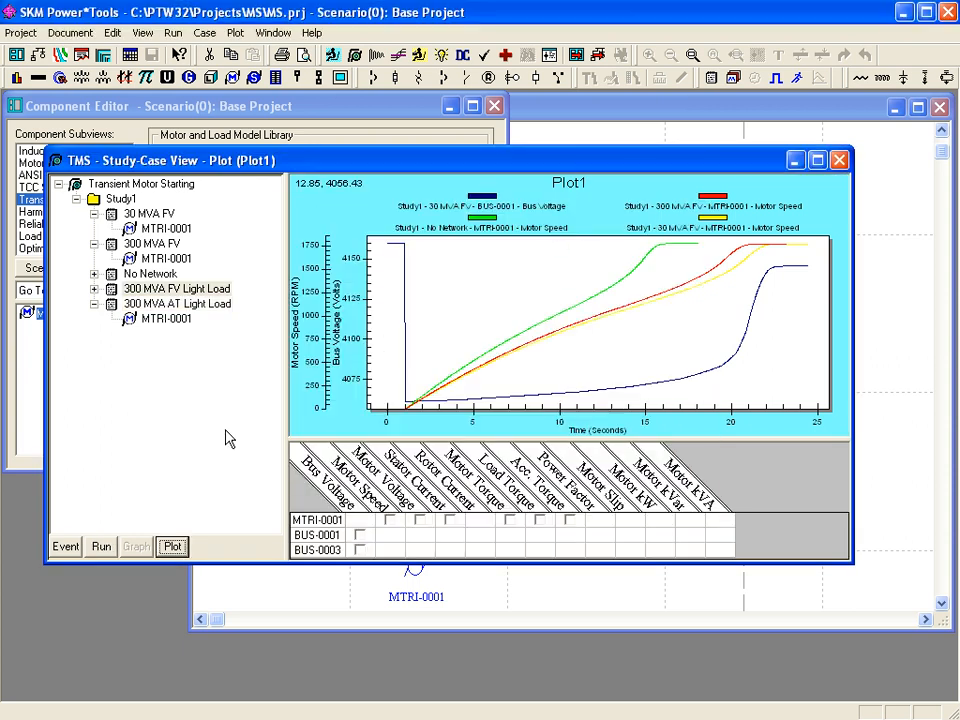
- Create a new plot and add the MTRI-0001 motor speed curve of the 300 MVA FV Light Load case
left_click(173, 548)
left_click(580, 346)
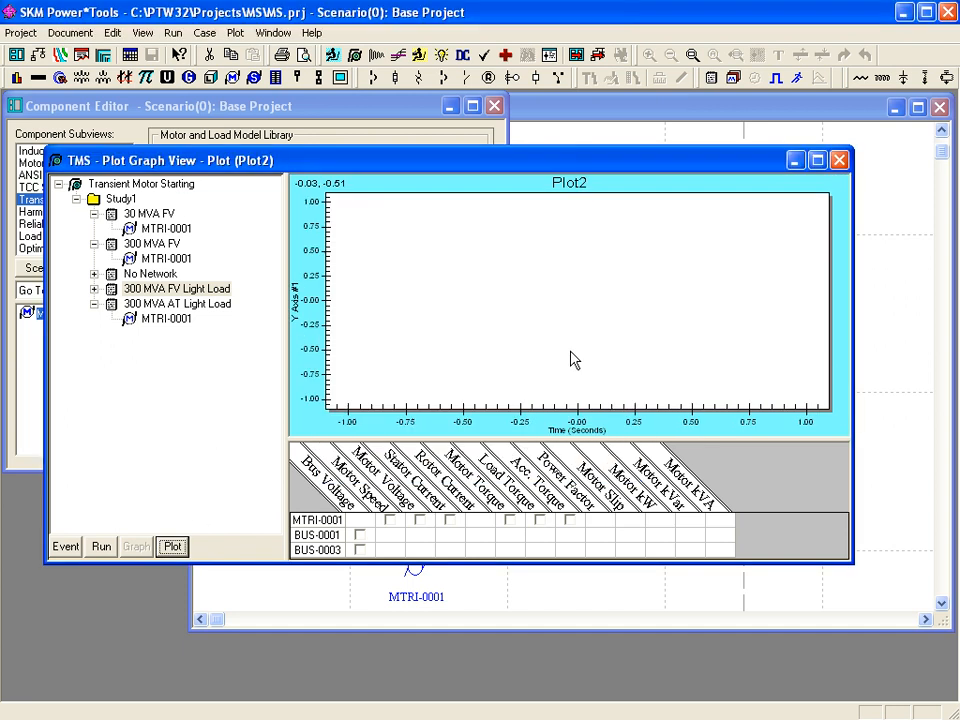
left_click(390, 520)
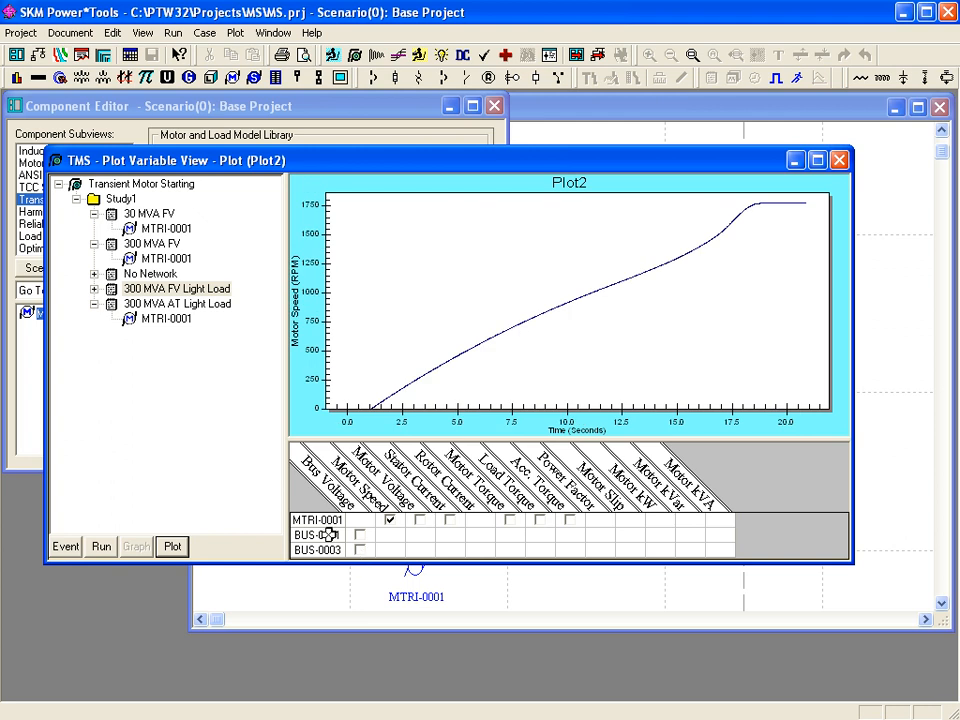
- Add the BUS-0001 voltage curves of the 300 MVA FV and AT Light Load cases and the AT Light Load MTRI-0001 speed curve to the plot
left_click(359, 535)
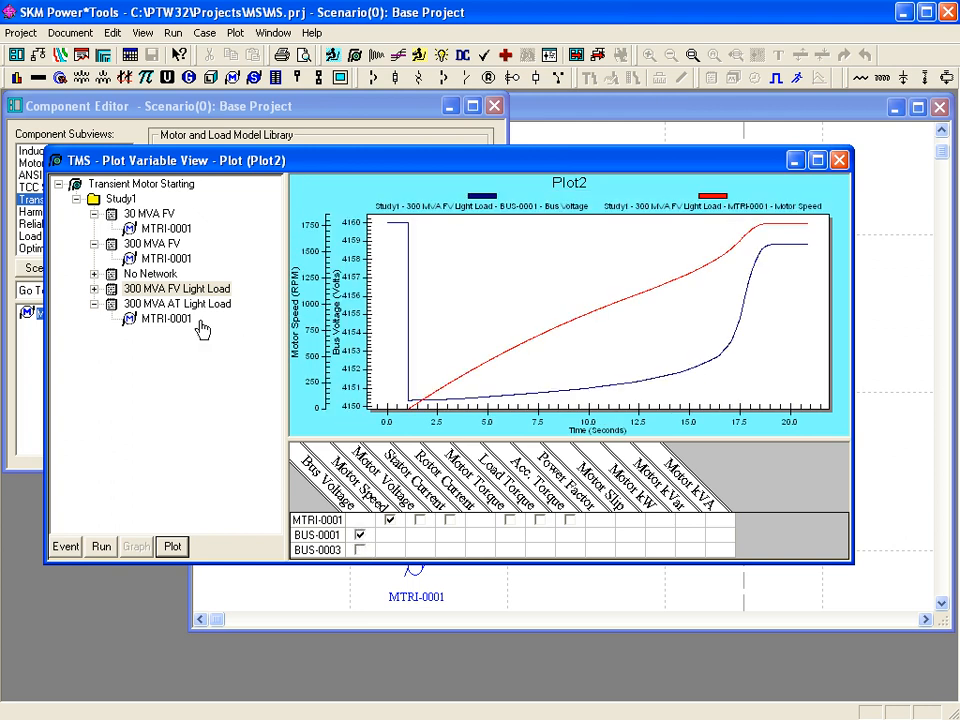
left_click(176, 305)
left_click(359, 535)
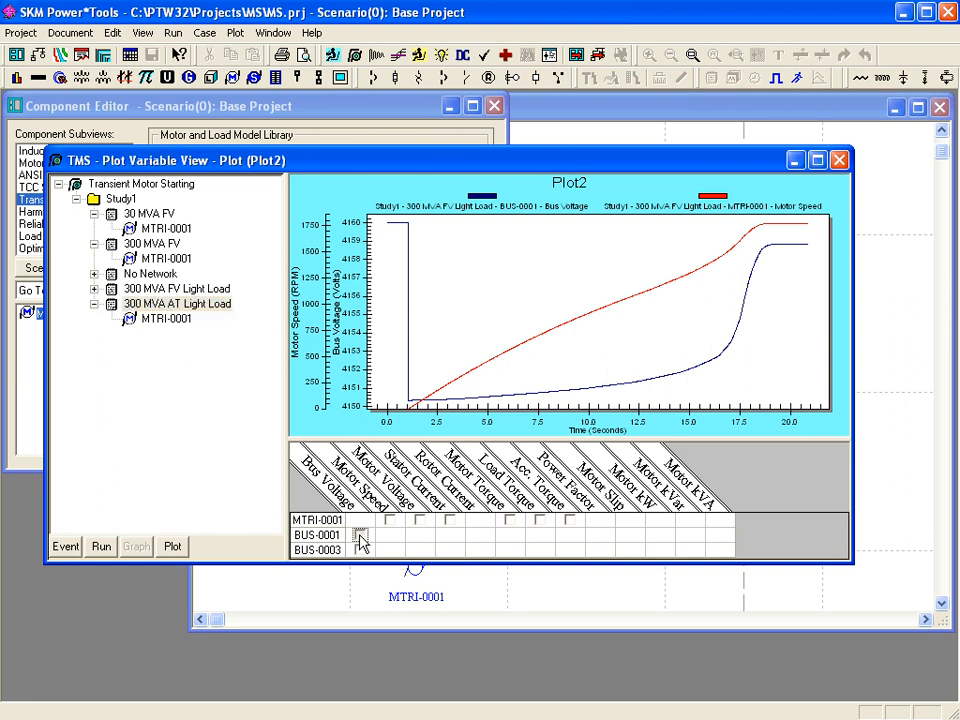
left_click(390, 521)
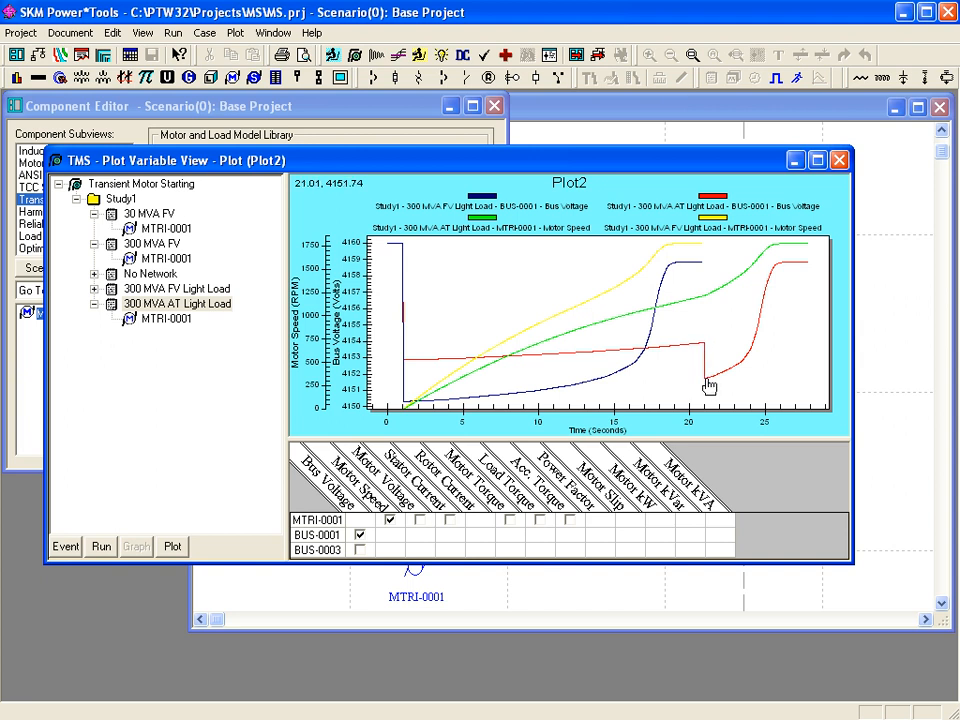
- Set the MTRI-0001 controller model to Auto Transformer and open the choices for its control function
double_click(409, 408)
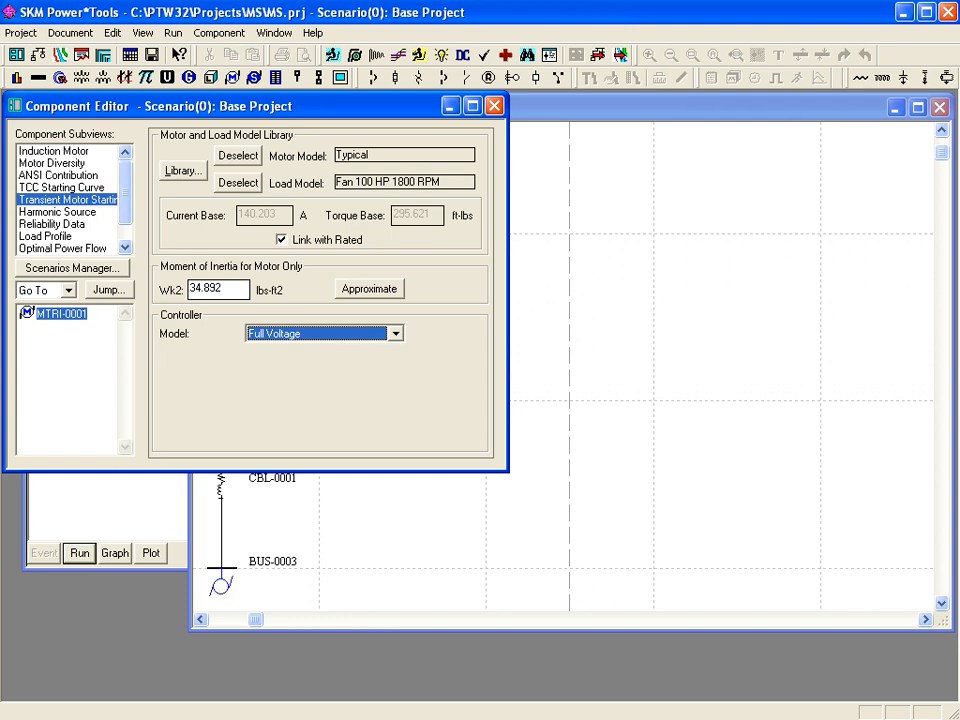
key("alt+Down")
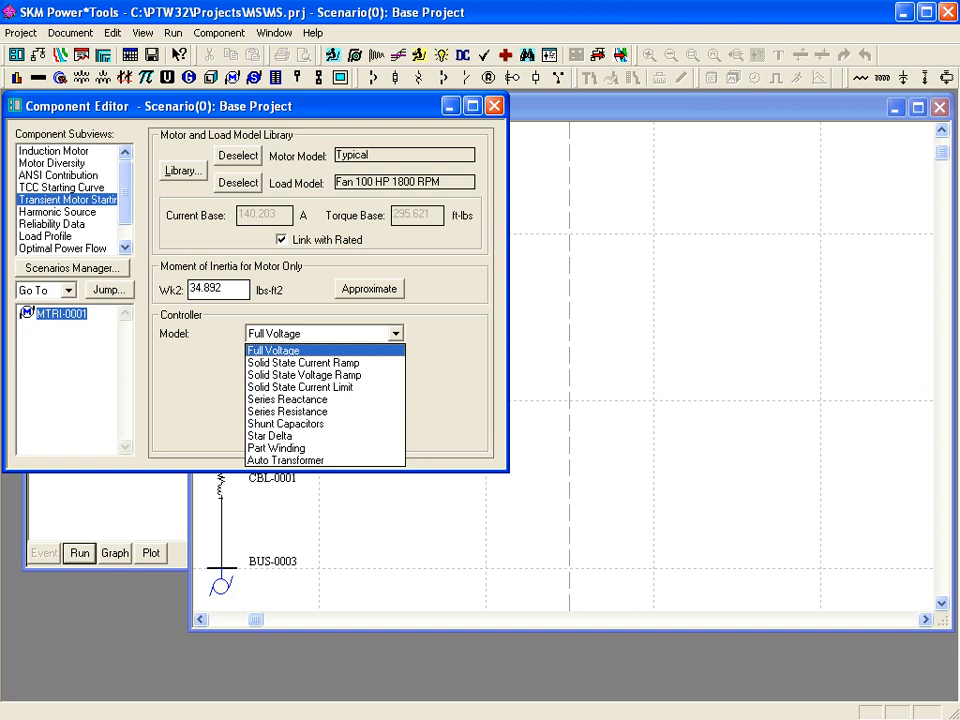
key("Down")
key("Down")
key("Down")
key("Down")
key("Down")
key("Down")
key("Down")
key("Down")
key("Down")
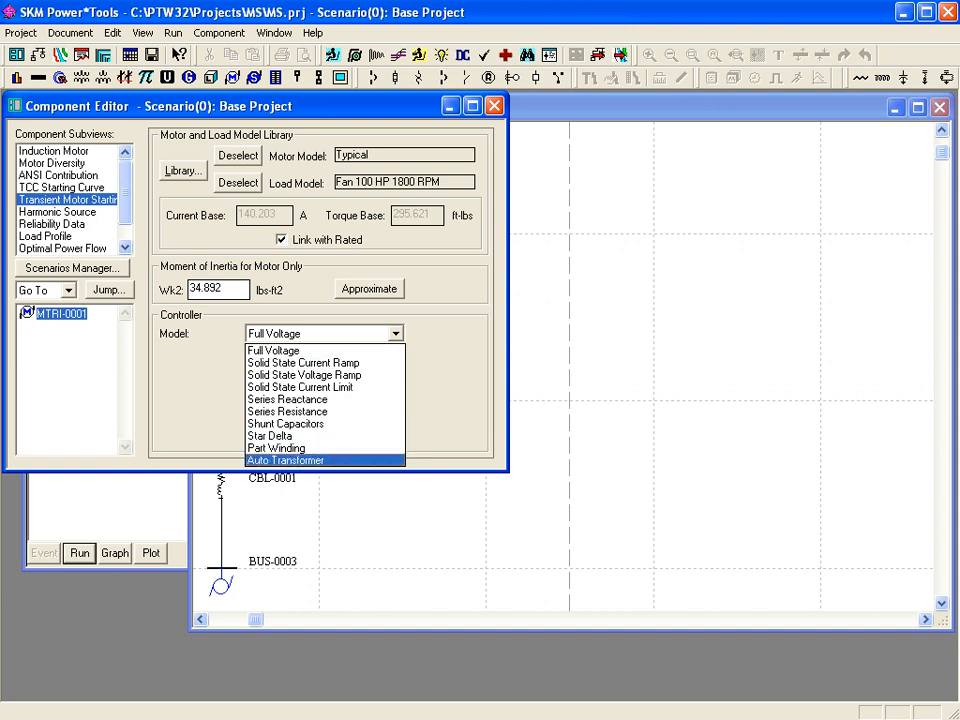
key("Return")
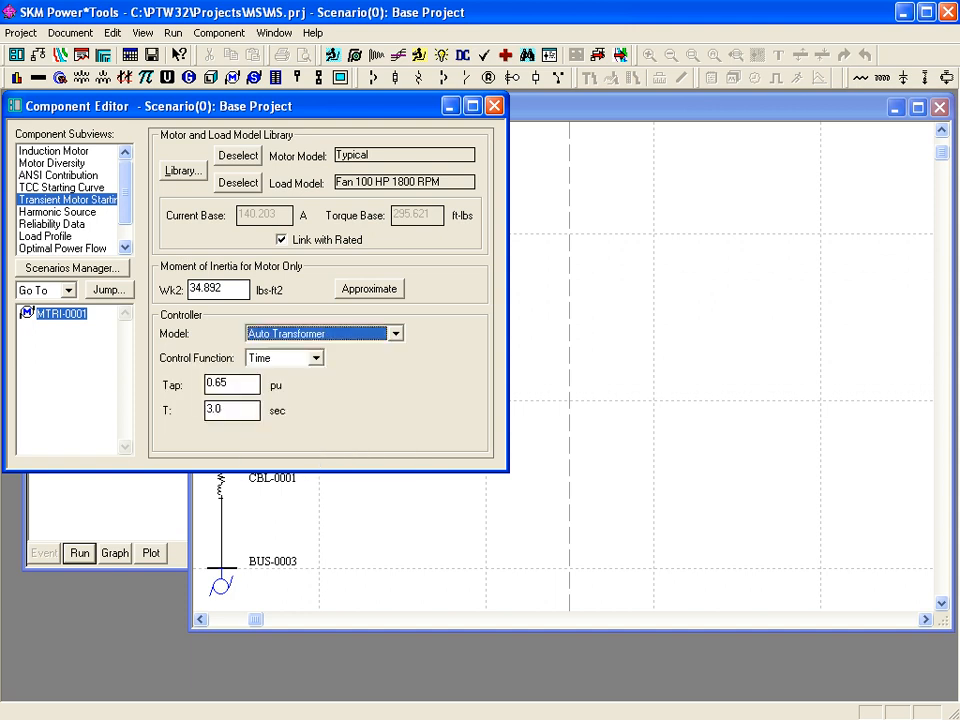
key("Tab")
key("alt+Down")
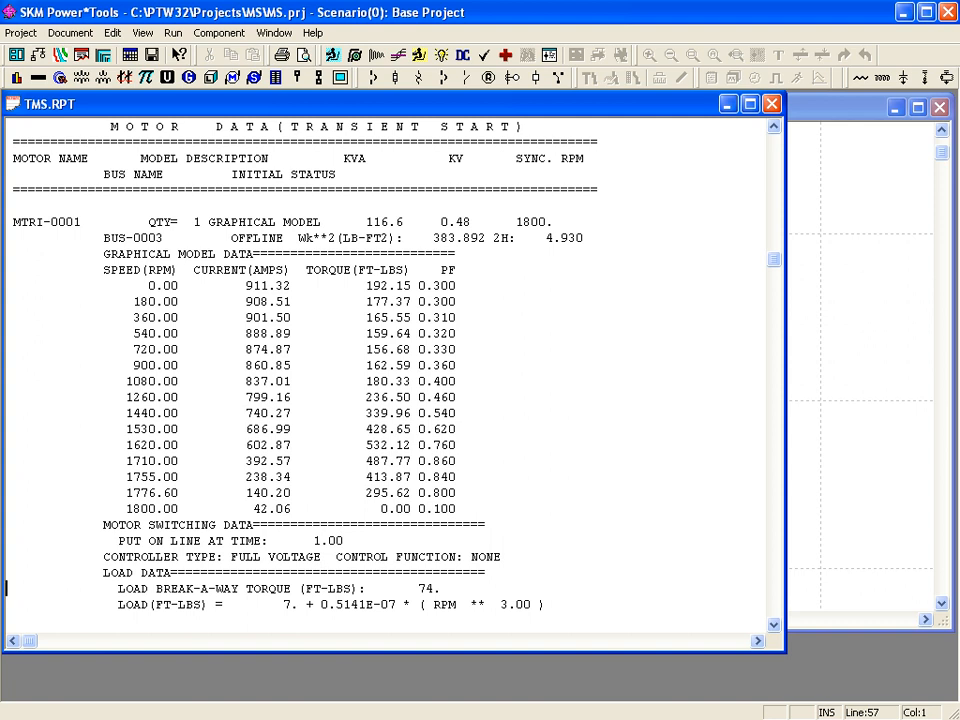
- Read through the motor data and the simulation results in the TMS.RPT report
key("Page_Down")
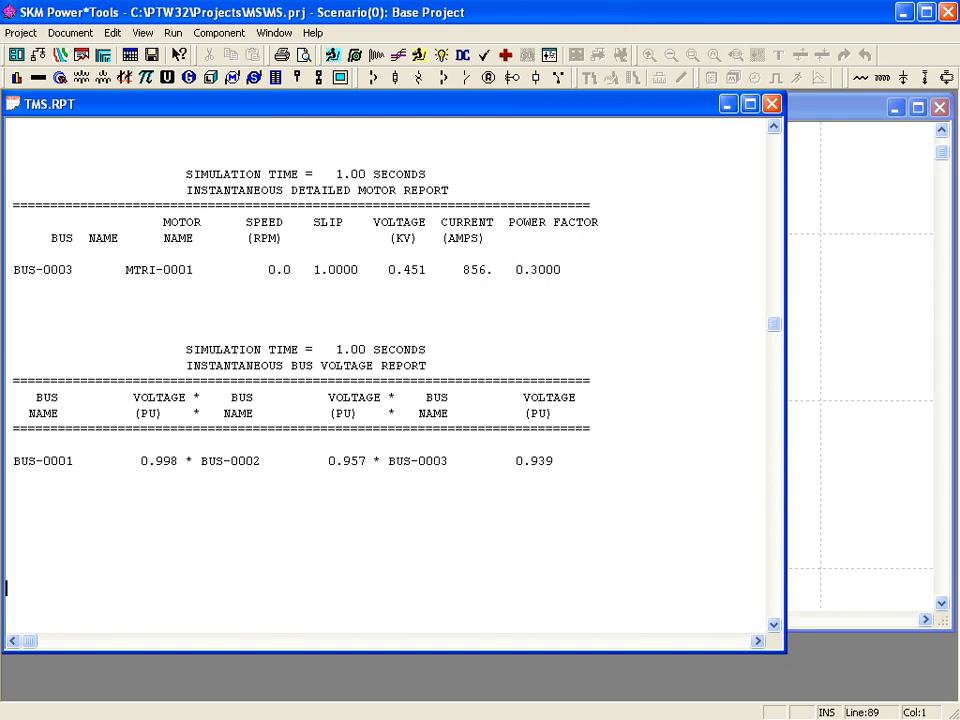
key("Page_Down")
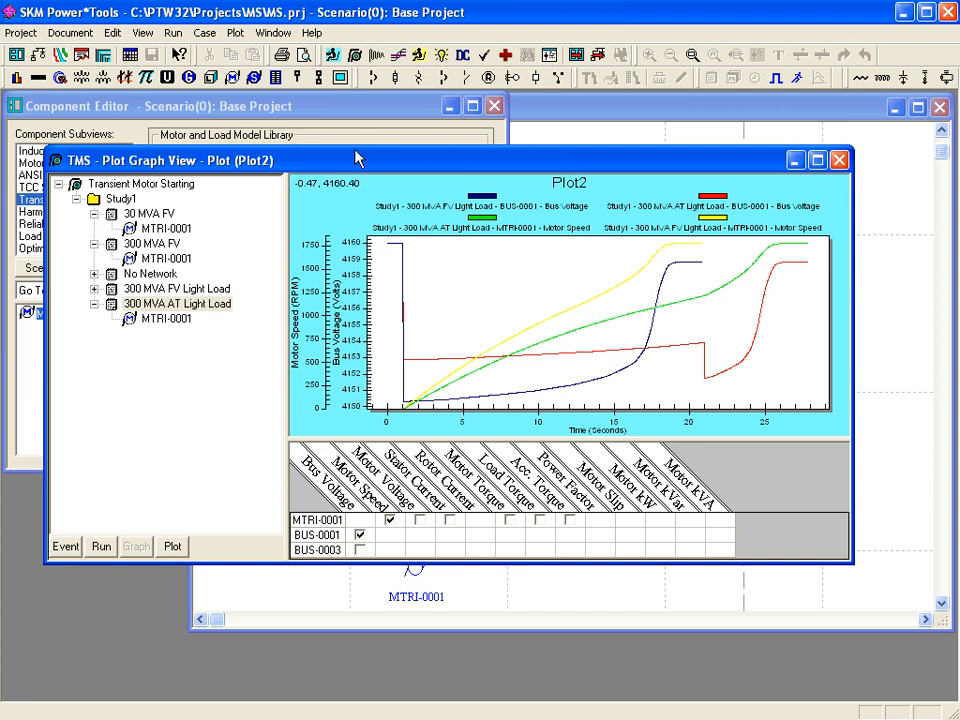
- Enlarge the Plot2 graph area and review its chart properties for axis range, plot style, fonts, colors and grid
left_click_drag(356, 148, 352, 92)
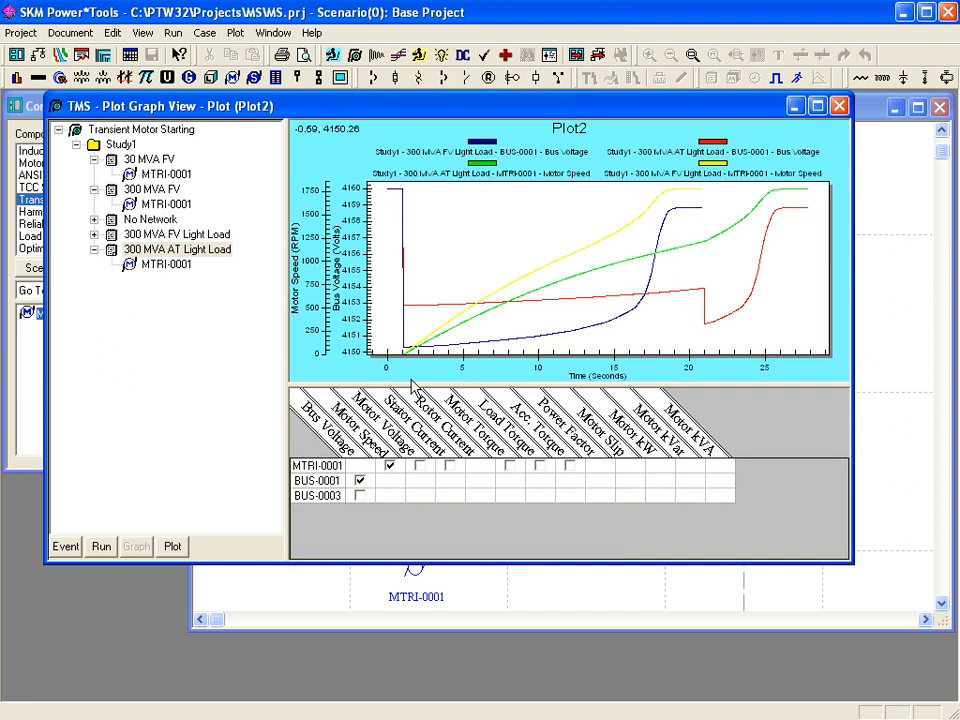
left_click_drag(407, 440, 407, 499)
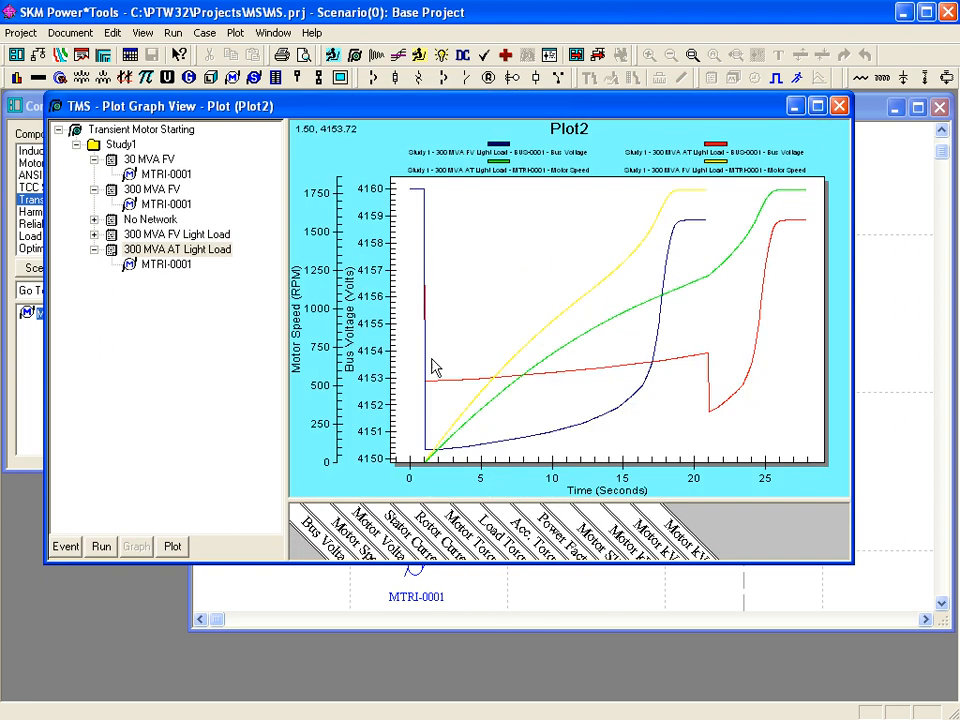
right_click(457, 244)
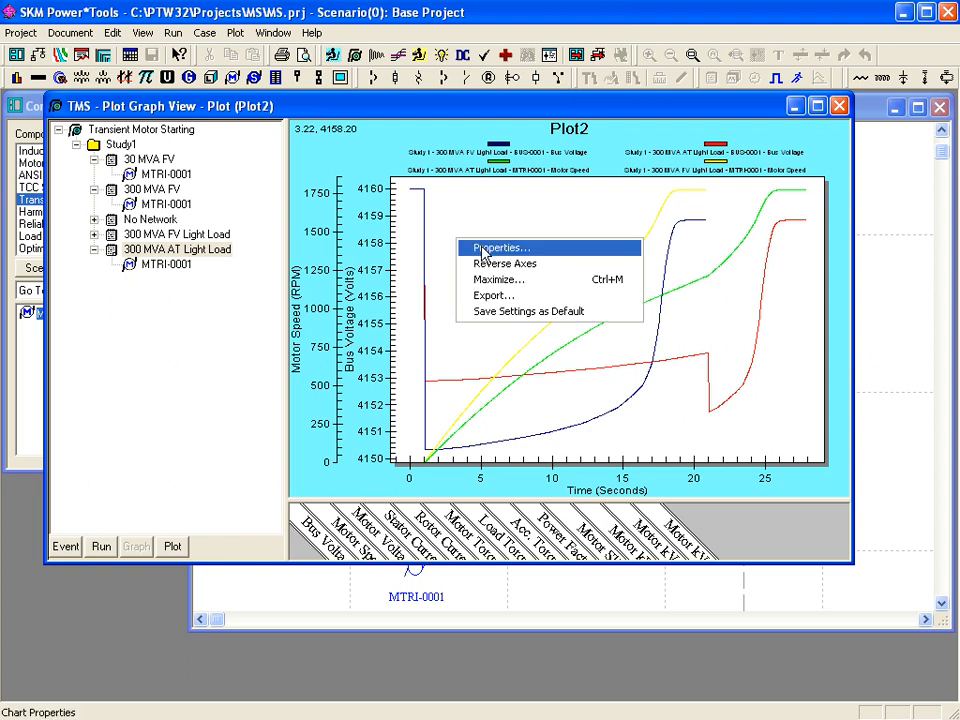
left_click(482, 249)
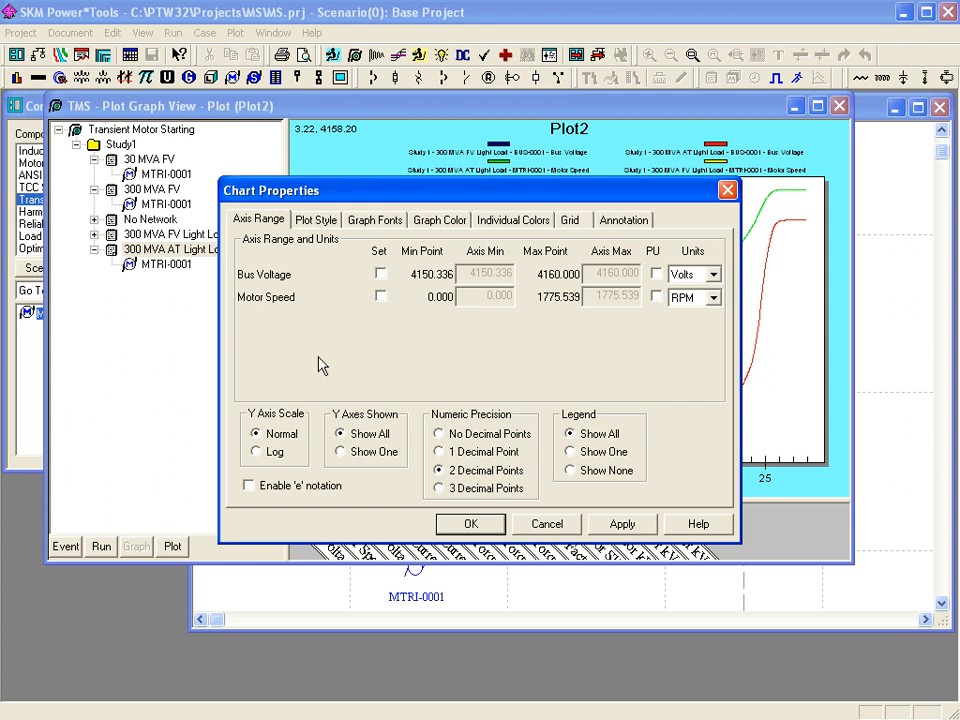
left_click(318, 224)
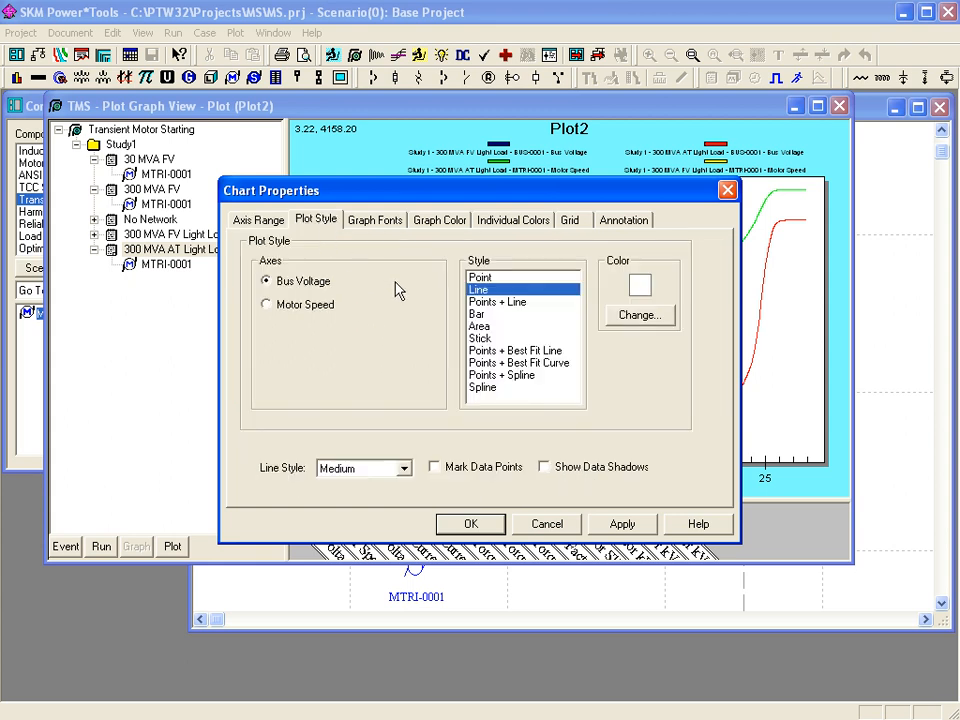
left_click(377, 226)
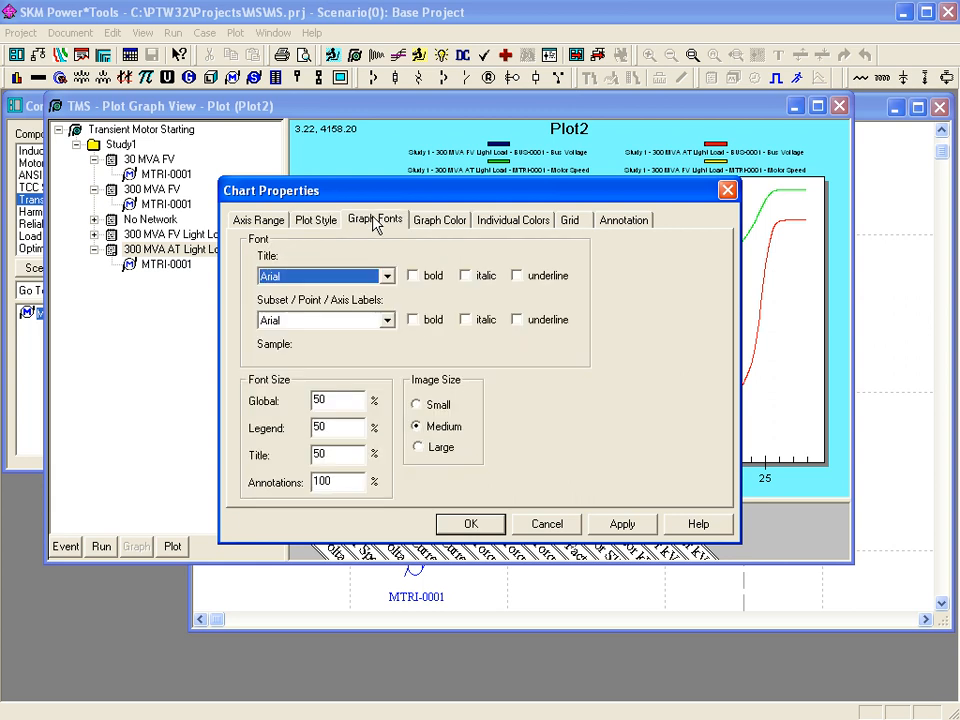
left_click(444, 226)
left_click(501, 226)
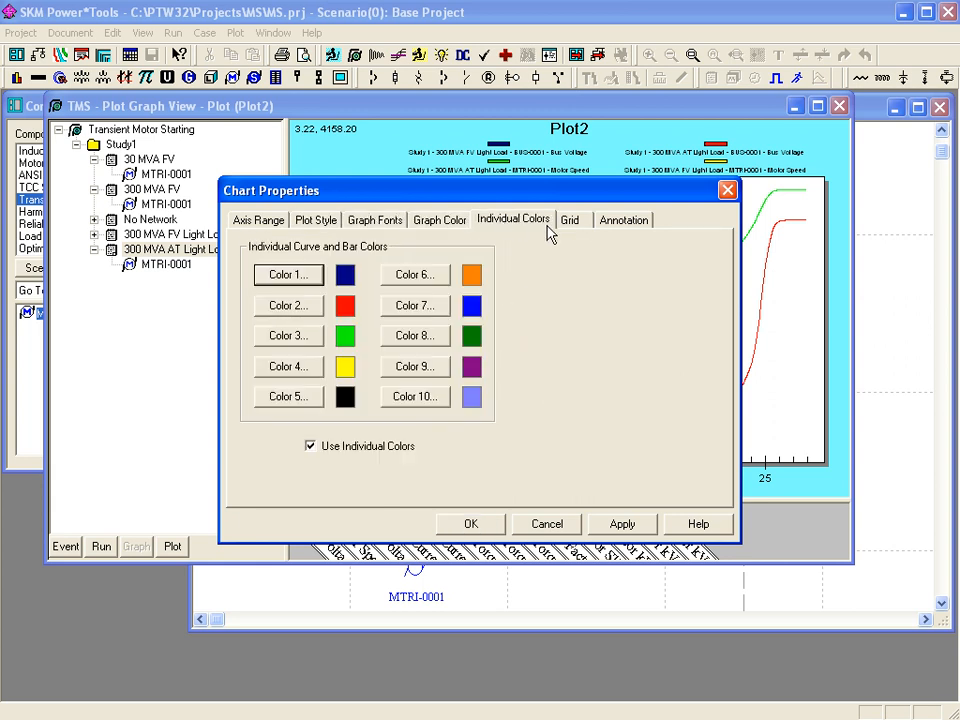
left_click(571, 225)
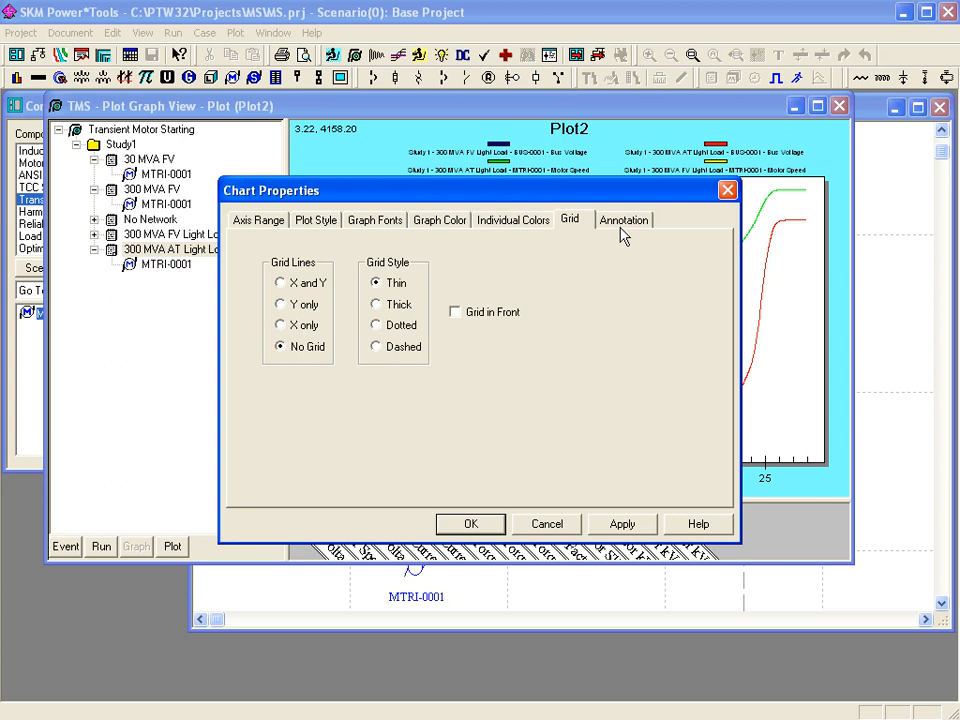
key("Escape")
- Save the Plot2 chart settings as the default for new plots
right_click(450, 203)
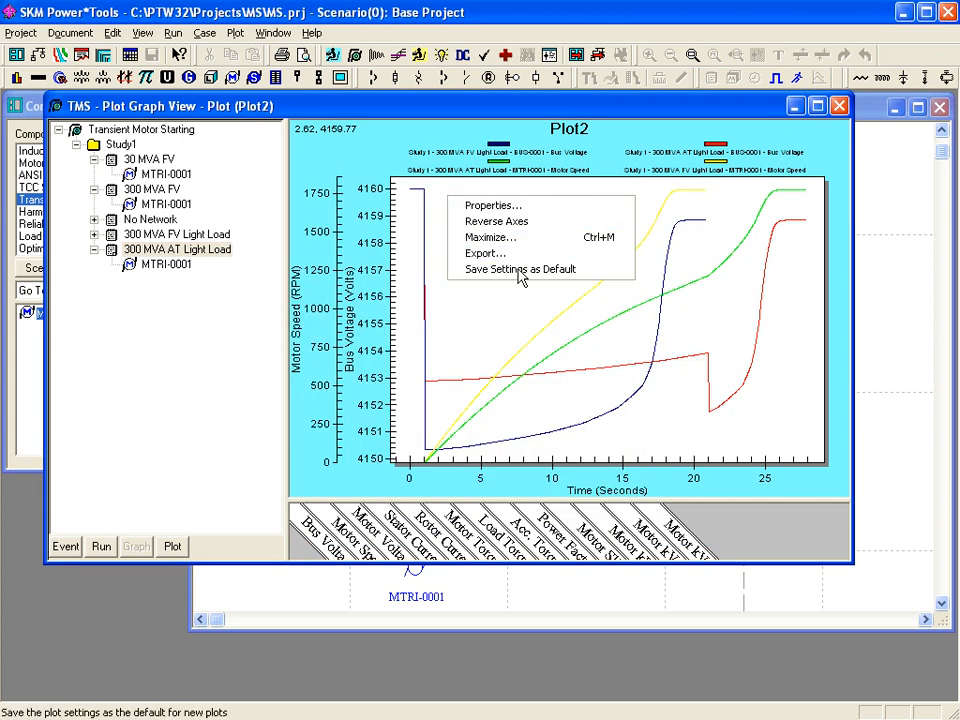
left_click(470, 272)
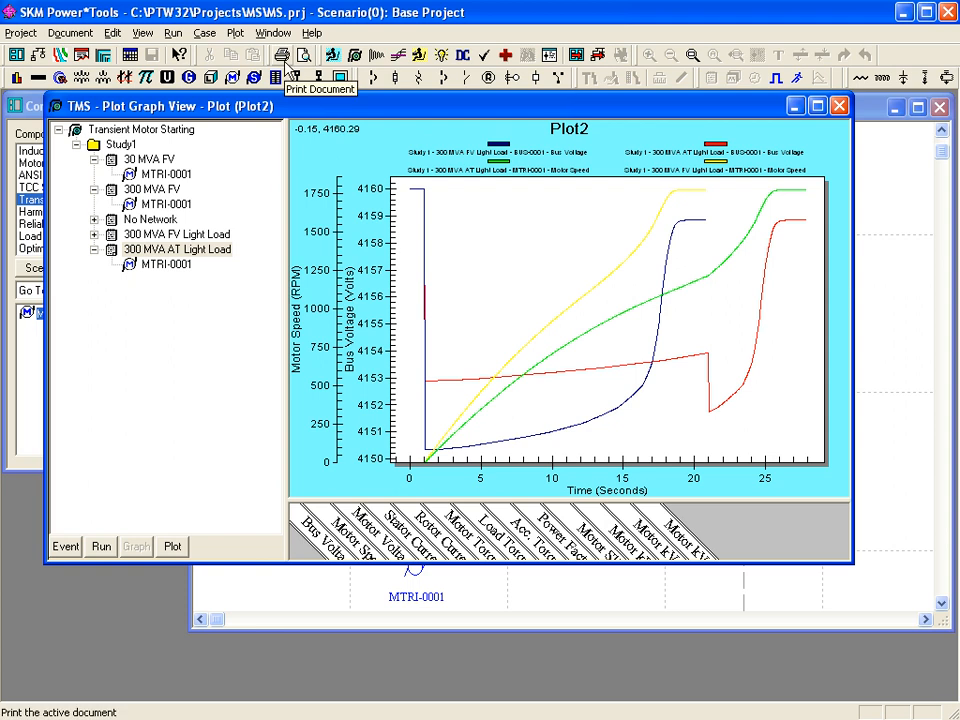